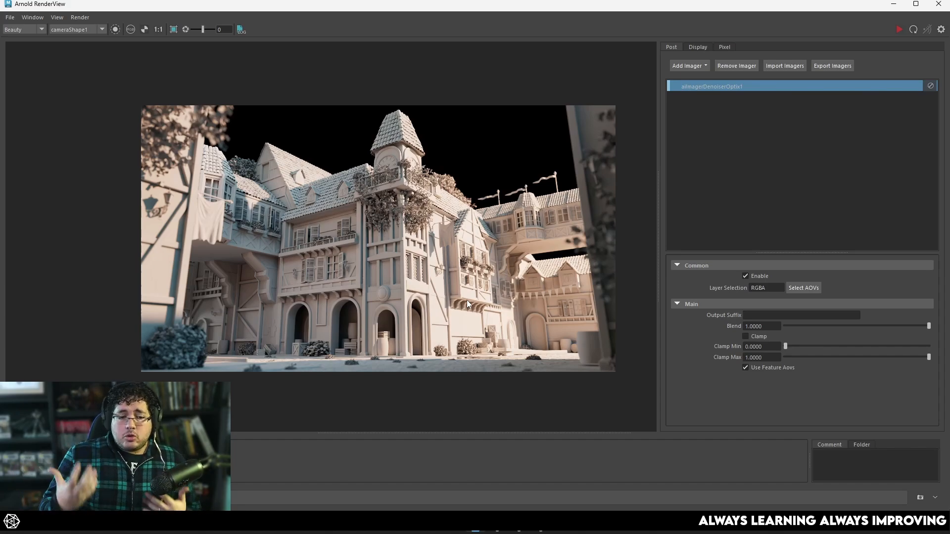
Examine the clay render of the Victorian town both at full frame and close up
{"action": "scroll", "coordinate": [467, 299], "scroll_direction": "up", "scroll_amount": 2}
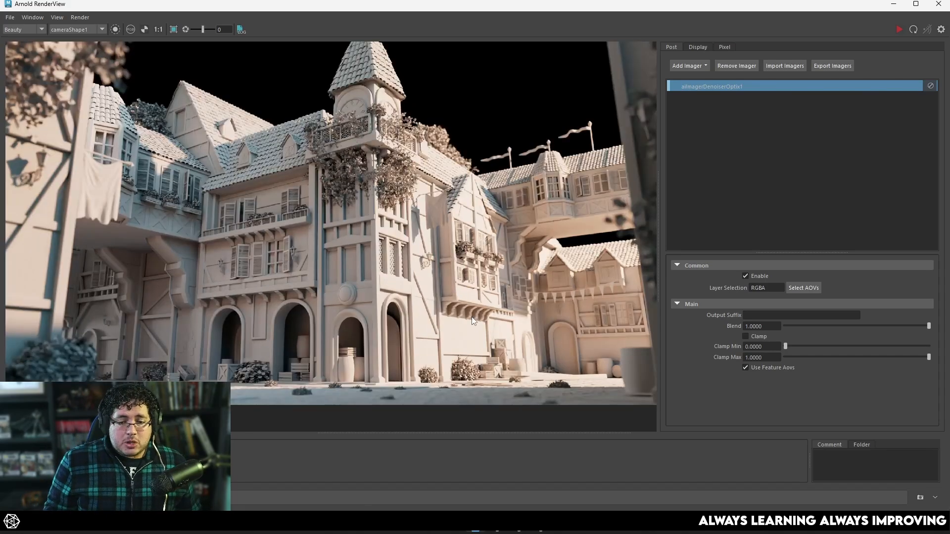
{"action": "scroll", "coordinate": [471, 317], "scroll_direction": "down", "scroll_amount": 2}
{"action": "scroll", "coordinate": [456, 310], "scroll_direction": "up", "scroll_amount": 2}
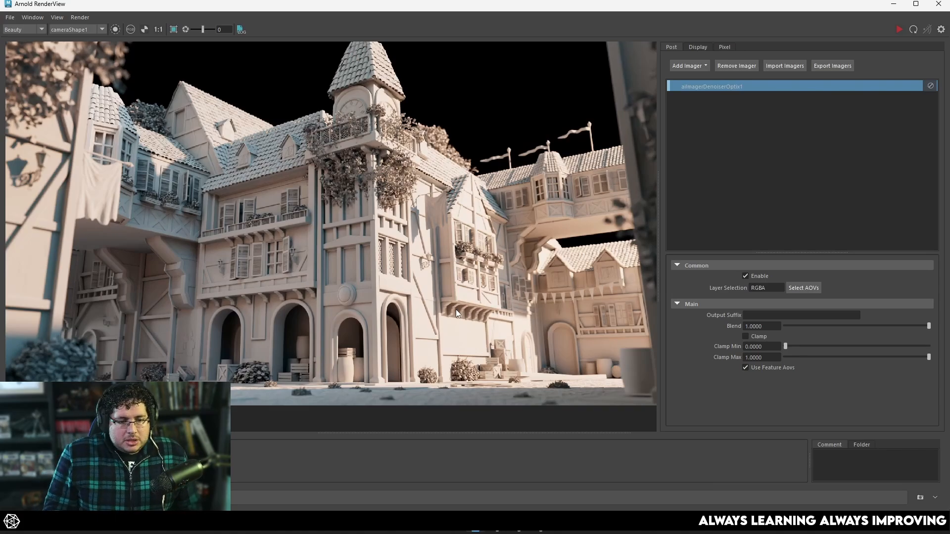
{"action": "scroll", "coordinate": [457, 313], "scroll_direction": "down", "scroll_amount": 2}
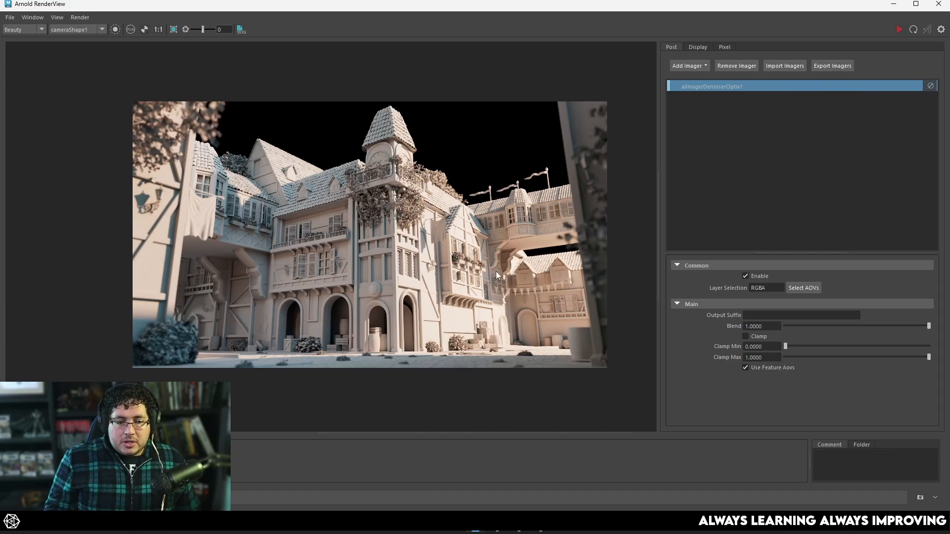
{"action": "scroll", "coordinate": [474, 314], "scroll_direction": "up", "scroll_amount": 2}
{"action": "scroll", "coordinate": [475, 314], "scroll_direction": "down", "scroll_amount": 2}
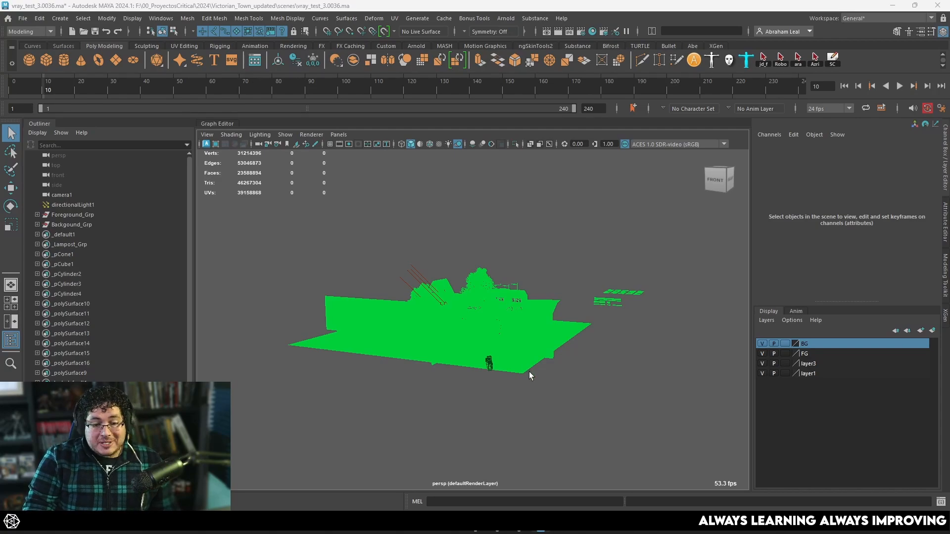
Delete the directional light from the town scene
{"action": "right_click_drag", "start_coordinate": [529, 372], "coordinate": [556, 378], "text": "alt"}
{"action": "left_click_drag", "start_coordinate": [556, 378], "coordinate": [547, 337], "text": "alt"}
{"action": "scroll", "coordinate": [547, 333], "scroll_direction": "down", "scroll_amount": 4}
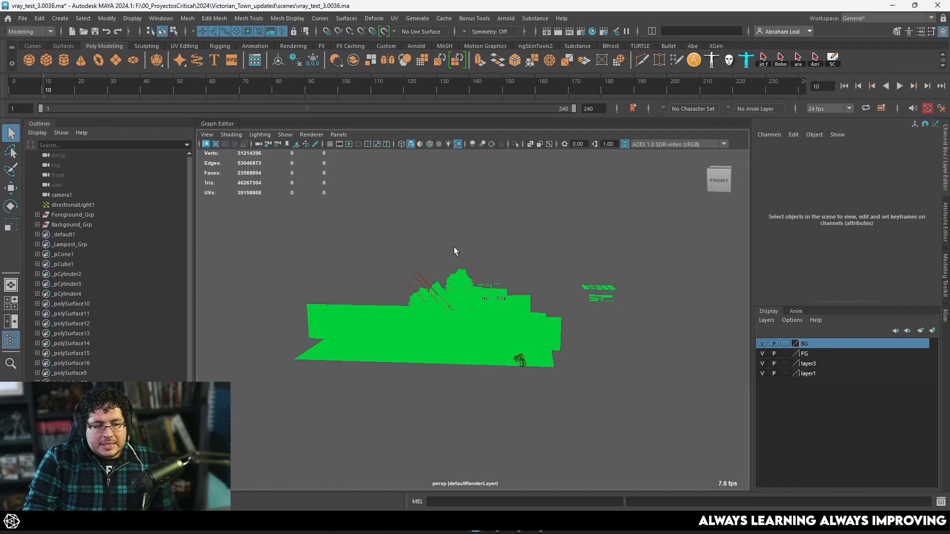
{"action": "left_click", "coordinate": [419, 279]}
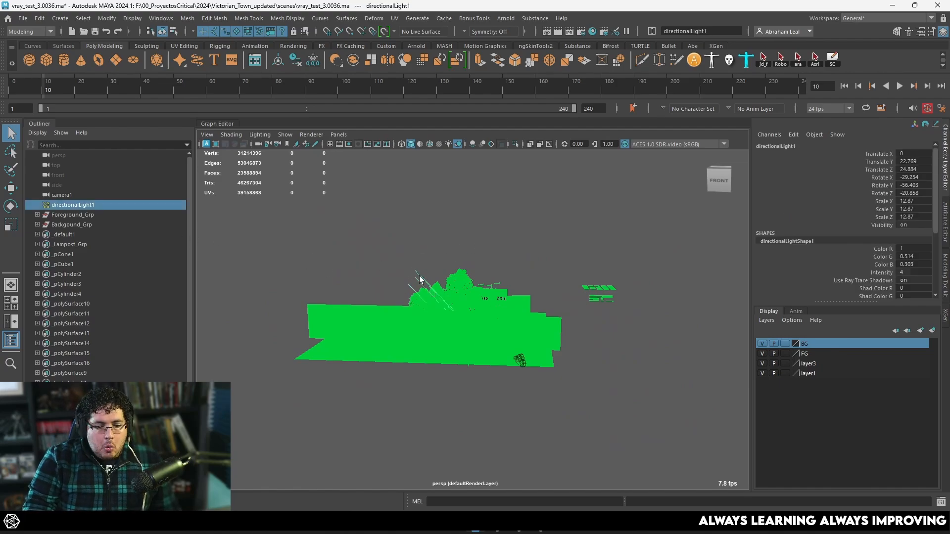
{"action": "key", "text": "Delete"}
{"action": "left_click_drag", "start_coordinate": [640, 231], "coordinate": [341, 406]}
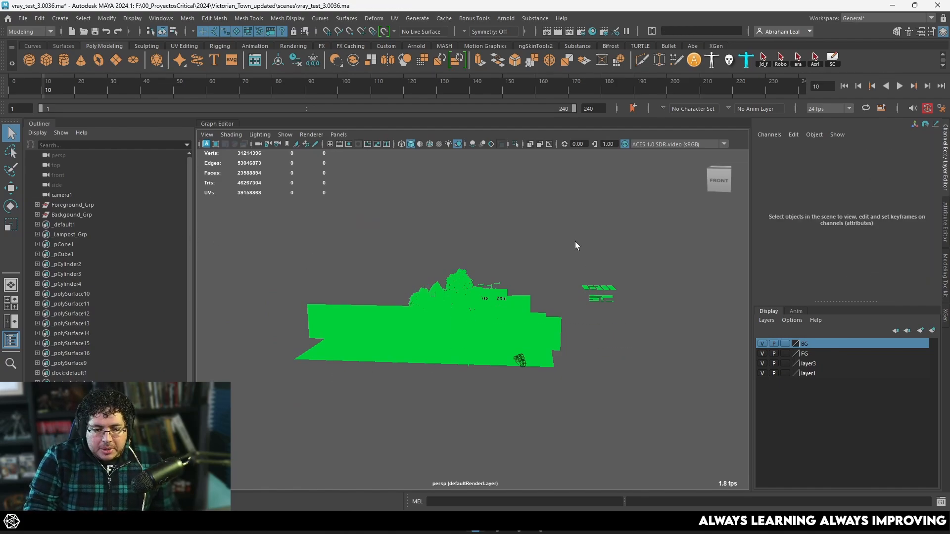
{"action": "left_click", "coordinate": [552, 263]}
Delete unneeded flat plane geometry around the buildings in the perspective view
{"action": "scroll", "coordinate": [553, 264], "scroll_direction": "up", "scroll_amount": 3}
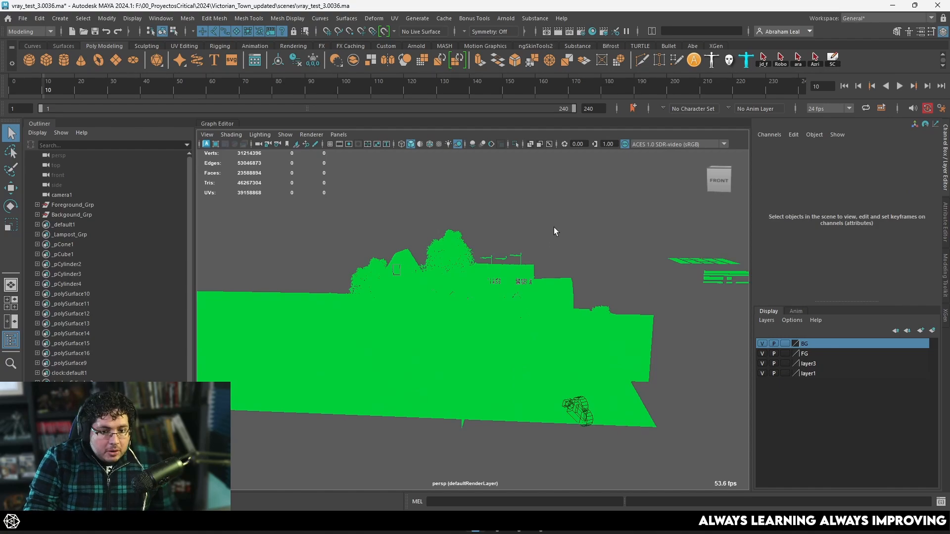
{"action": "left_click_drag", "start_coordinate": [537, 221], "coordinate": [548, 255], "text": "alt"}
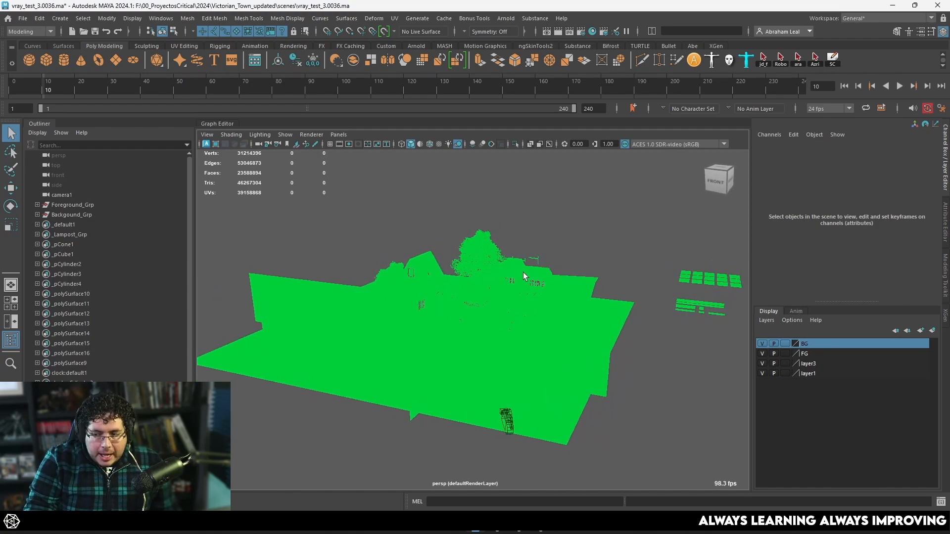
{"action": "right_click_drag", "start_coordinate": [523, 272], "coordinate": [446, 294], "text": "alt"}
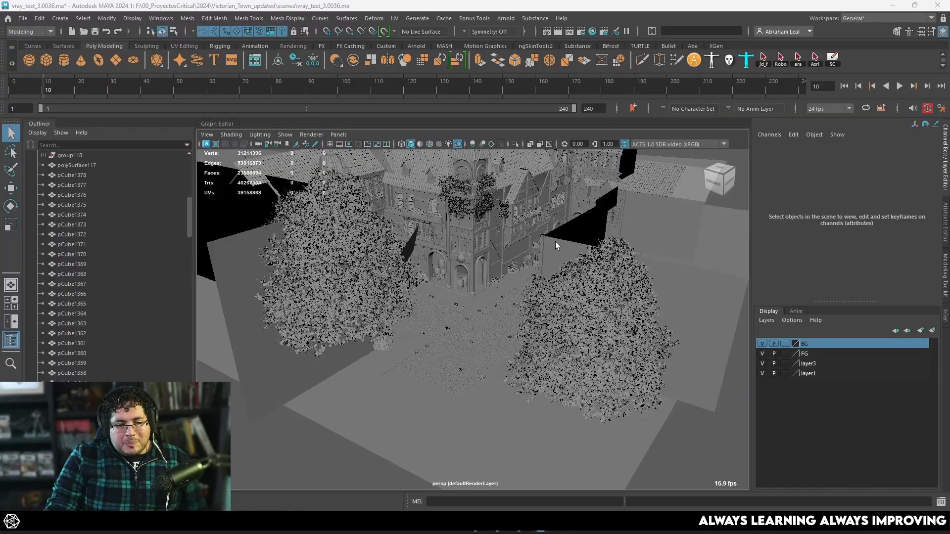
{"action": "left_click_drag", "start_coordinate": [556, 242], "coordinate": [490, 321], "text": "alt"}
{"action": "left_click", "coordinate": [604, 321], "text": "shift"}
{"action": "key", "text": "Delete"}
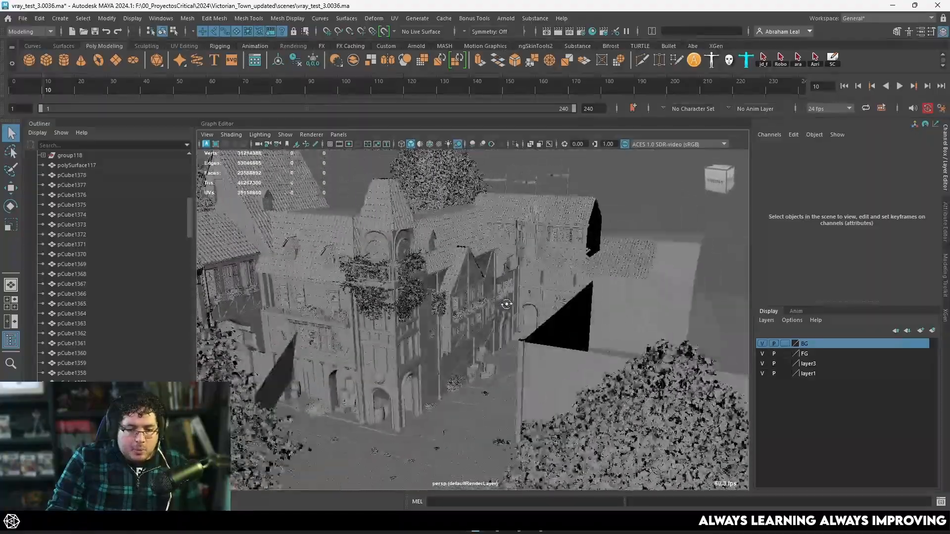
Delete the black plane pPlane71 standing beside the main building
{"action": "right_click_drag", "start_coordinate": [490, 321], "coordinate": [477, 301], "text": "alt"}
{"action": "left_click_drag", "start_coordinate": [477, 301], "coordinate": [500, 309], "text": "alt"}
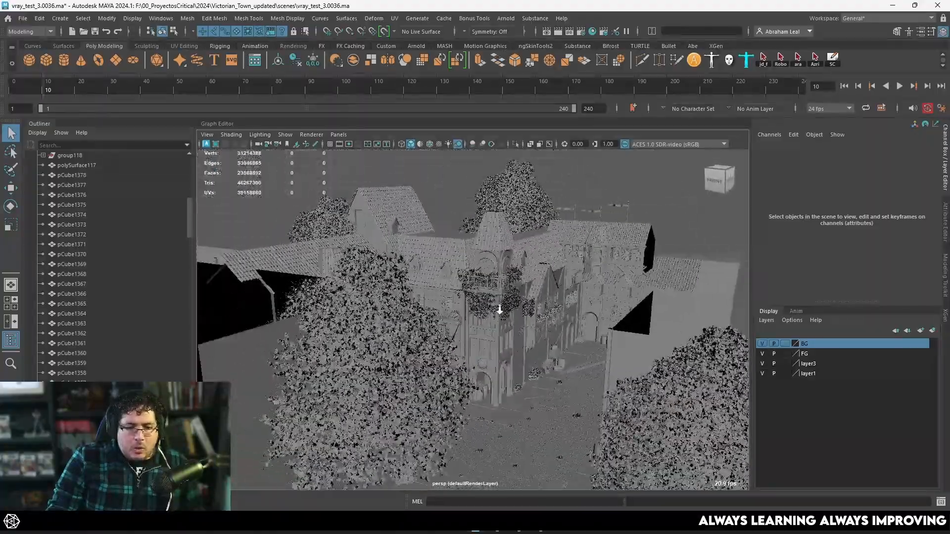
{"action": "right_click_drag", "start_coordinate": [501, 309], "coordinate": [523, 342], "text": "alt"}
{"action": "left_click_drag", "start_coordinate": [522, 341], "coordinate": [470, 372], "text": "alt"}
{"action": "left_click", "coordinate": [237, 395]}
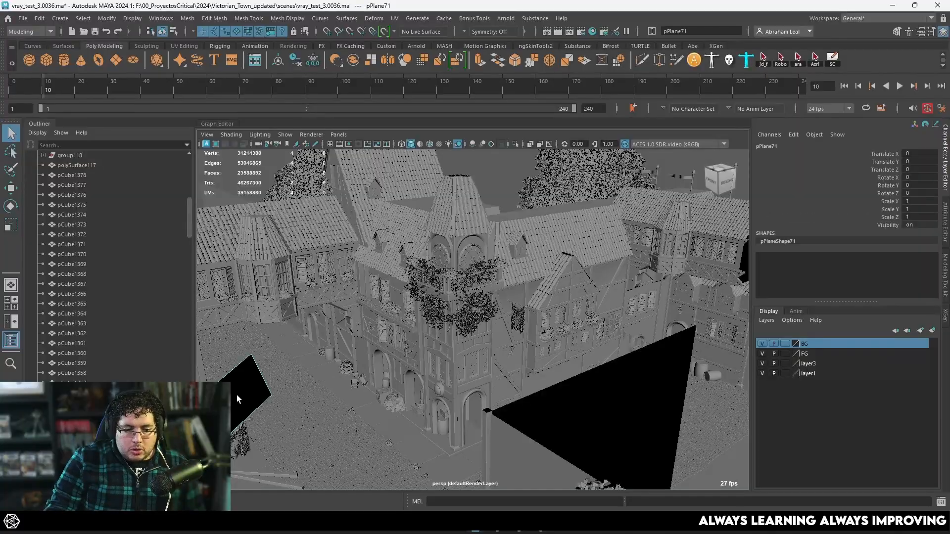
{"action": "key", "text": "Delete"}
Inspect the clock tower's modelling, checking the clock numbers, the clock's outer ring, the roof and the foliage meshes
{"action": "left_click_drag", "start_coordinate": [501, 258], "coordinate": [502, 331], "text": "alt"}
{"action": "left_click_drag", "start_coordinate": [430, 266], "coordinate": [278, 215], "text": "alt"}
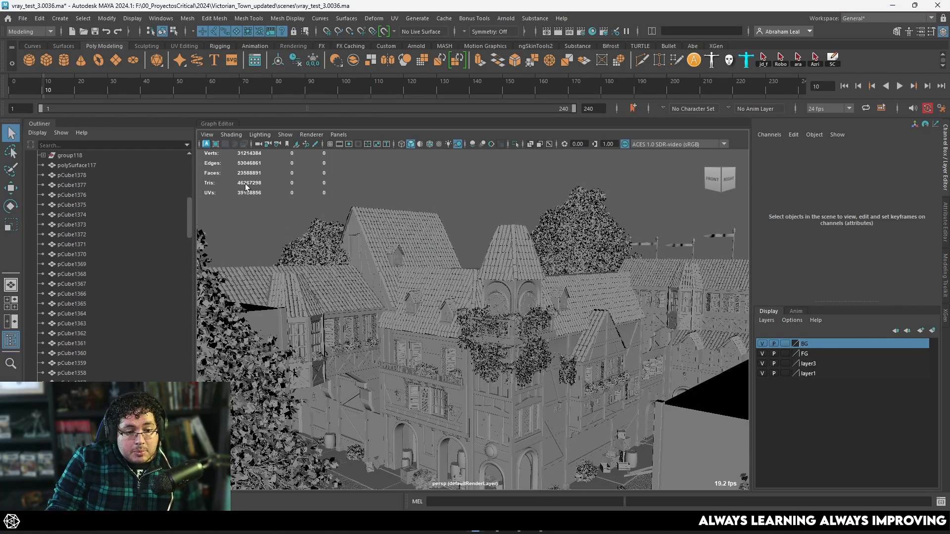
{"action": "middle_click_drag", "start_coordinate": [448, 287], "coordinate": [423, 307], "text": "alt"}
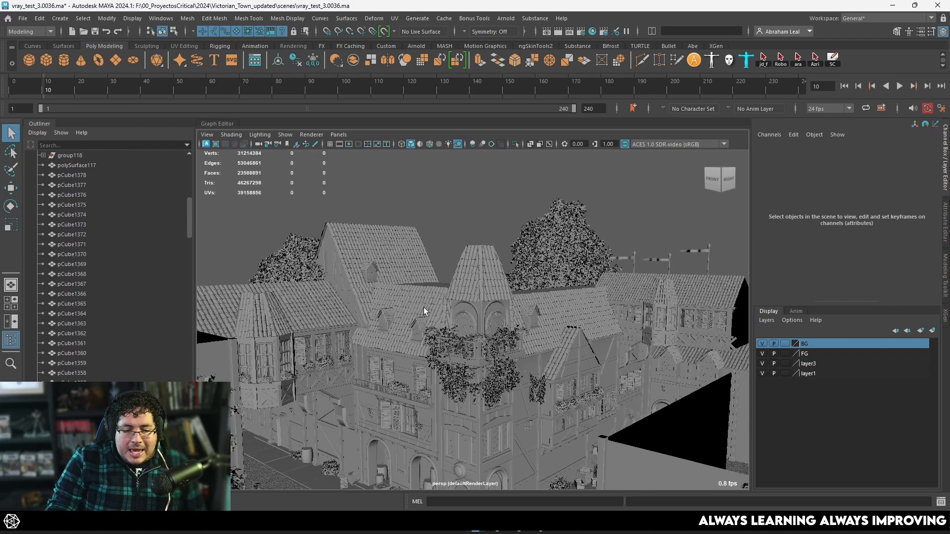
{"action": "scroll", "coordinate": [451, 313], "scroll_direction": "up", "scroll_amount": 10}
{"action": "scroll", "coordinate": [460, 313], "scroll_direction": "down", "scroll_amount": 5}
{"action": "left_click", "coordinate": [460, 313]}
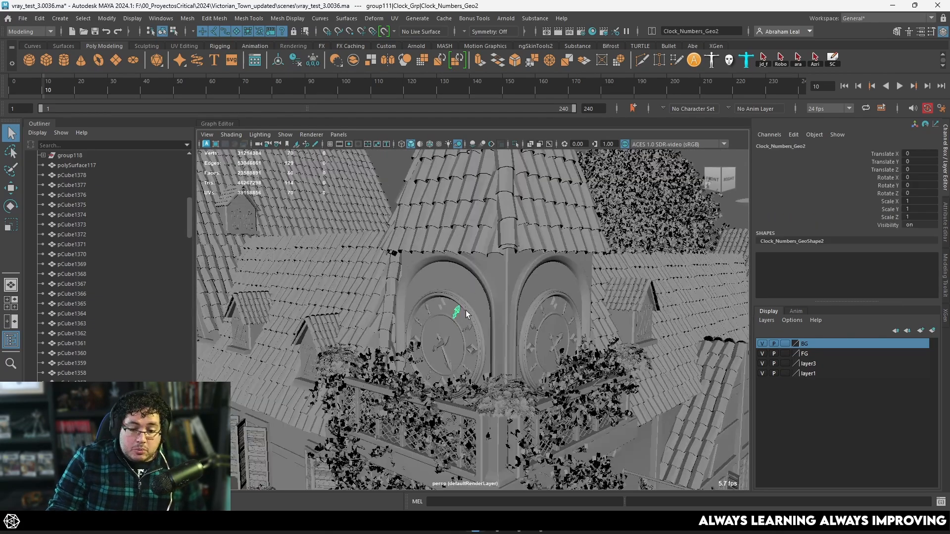
{"action": "scroll", "coordinate": [449, 287], "scroll_direction": "up", "scroll_amount": 10}
{"action": "left_click", "coordinate": [477, 284]}
{"action": "scroll", "coordinate": [478, 284], "scroll_direction": "down", "scroll_amount": 10}
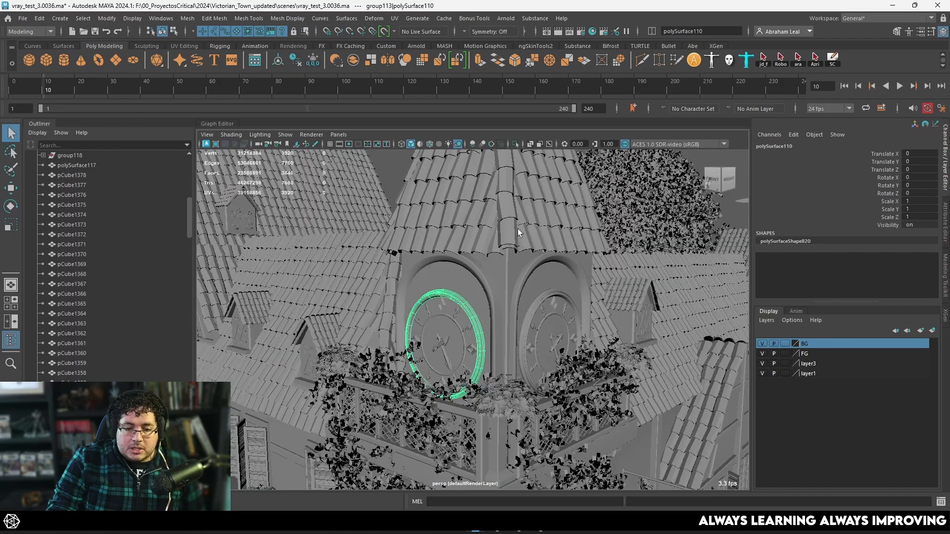
{"action": "left_click", "coordinate": [468, 222]}
{"action": "left_click", "coordinate": [467, 222]}
{"action": "left_click", "coordinate": [641, 213]}
{"action": "scroll", "coordinate": [608, 276], "scroll_direction": "down", "scroll_amount": 10}
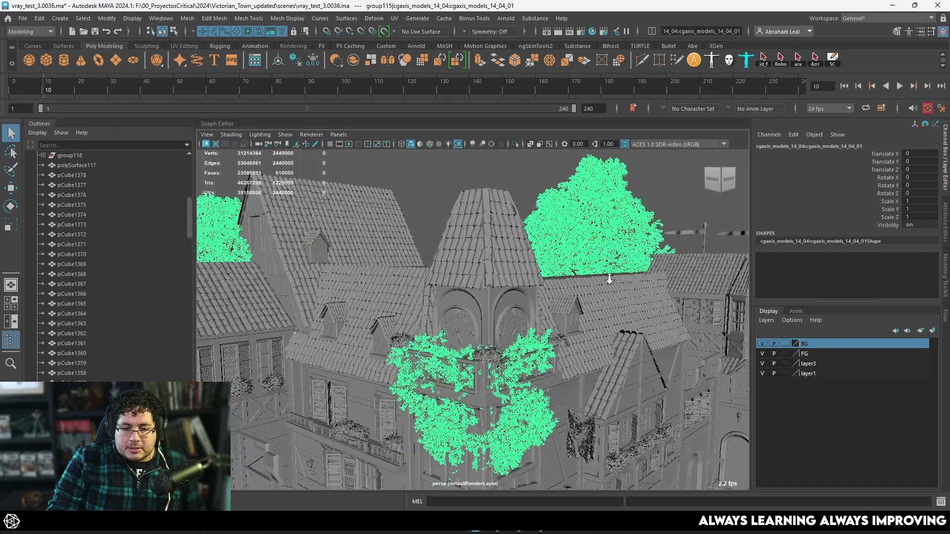
{"action": "left_click", "coordinate": [494, 205]}
Inspect the hanging flag's mesh density beside the tower, framing it close up and then within the whole scene
{"action": "left_click_drag", "start_coordinate": [486, 322], "coordinate": [435, 334], "text": "alt"}
{"action": "right_click_drag", "start_coordinate": [436, 333], "coordinate": [531, 397], "text": "alt"}
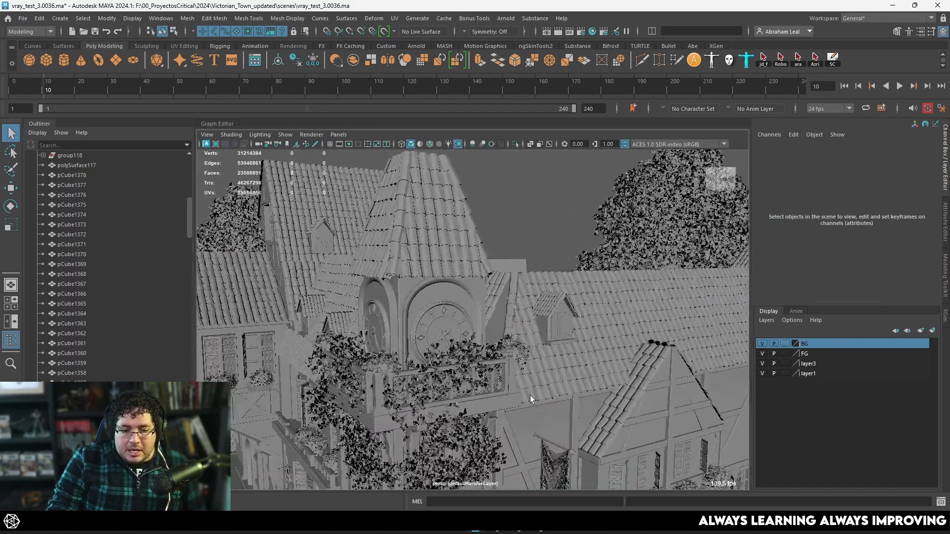
{"action": "left_click_drag", "start_coordinate": [461, 384], "coordinate": [404, 364], "text": "alt"}
{"action": "right_click_drag", "start_coordinate": [403, 365], "coordinate": [357, 389], "text": "alt"}
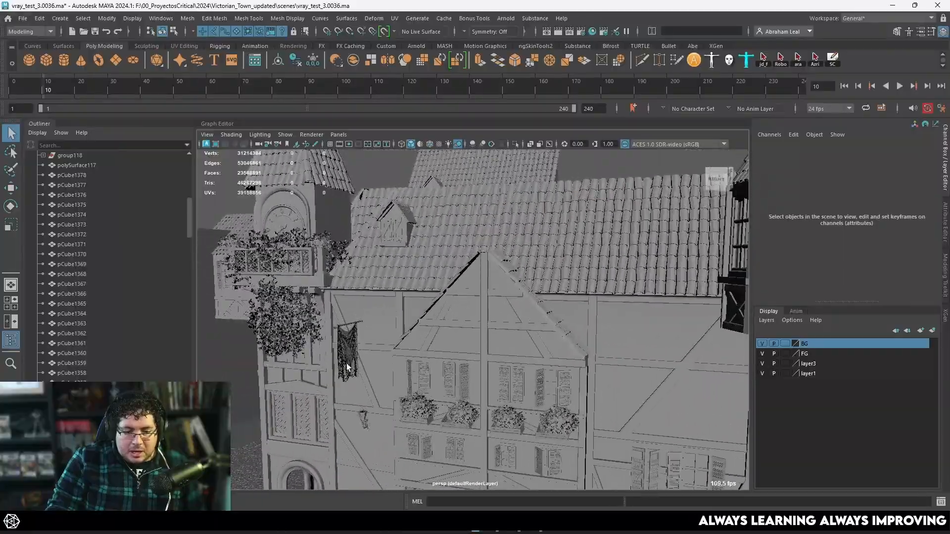
{"action": "left_click", "coordinate": [349, 368]}
{"action": "left_click_drag", "start_coordinate": [349, 368], "coordinate": [515, 281], "text": "alt"}
{"action": "right_click_drag", "start_coordinate": [515, 281], "coordinate": [555, 341], "text": "alt"}
{"action": "left_click_drag", "start_coordinate": [554, 341], "coordinate": [611, 383], "text": "alt"}
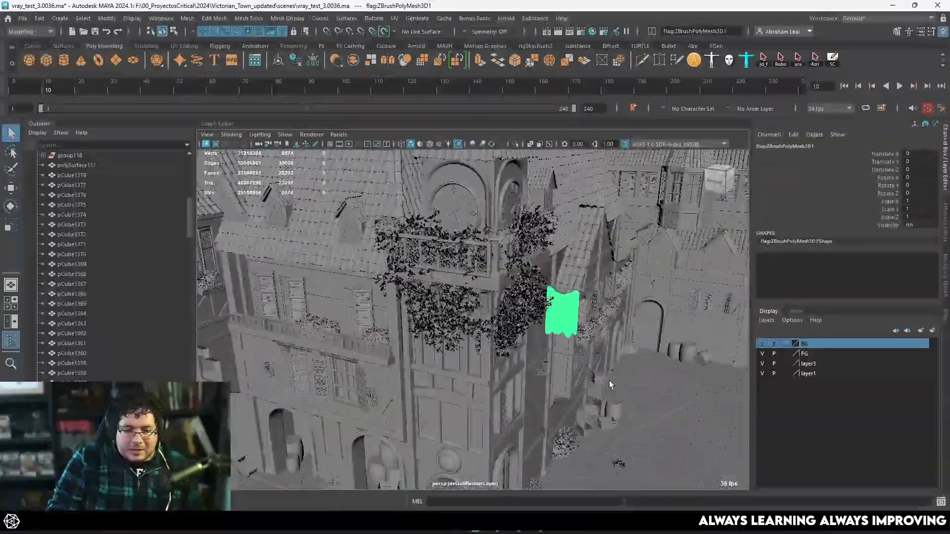
{"action": "right_click_drag", "start_coordinate": [611, 383], "coordinate": [733, 371], "text": "alt"}
{"action": "middle_click_drag", "start_coordinate": [732, 371], "coordinate": [638, 312], "text": "alt"}
{"action": "right_click_drag", "start_coordinate": [638, 312], "coordinate": [733, 282], "text": "alt"}
{"action": "middle_click_drag", "start_coordinate": [733, 282], "coordinate": [616, 433], "text": "alt"}
{"action": "right_click_drag", "start_coordinate": [615, 432], "coordinate": [649, 430], "text": "alt"}
{"action": "middle_click_drag", "start_coordinate": [648, 430], "coordinate": [599, 375], "text": "alt"}
{"action": "right_click_drag", "start_coordinate": [599, 374], "coordinate": [554, 324], "text": "alt"}
{"action": "middle_click_drag", "start_coordinate": [554, 324], "coordinate": [587, 347], "text": "alt"}
{"action": "left_click_drag", "start_coordinate": [586, 347], "coordinate": [576, 325], "text": "alt"}
{"action": "key", "text": "f"}
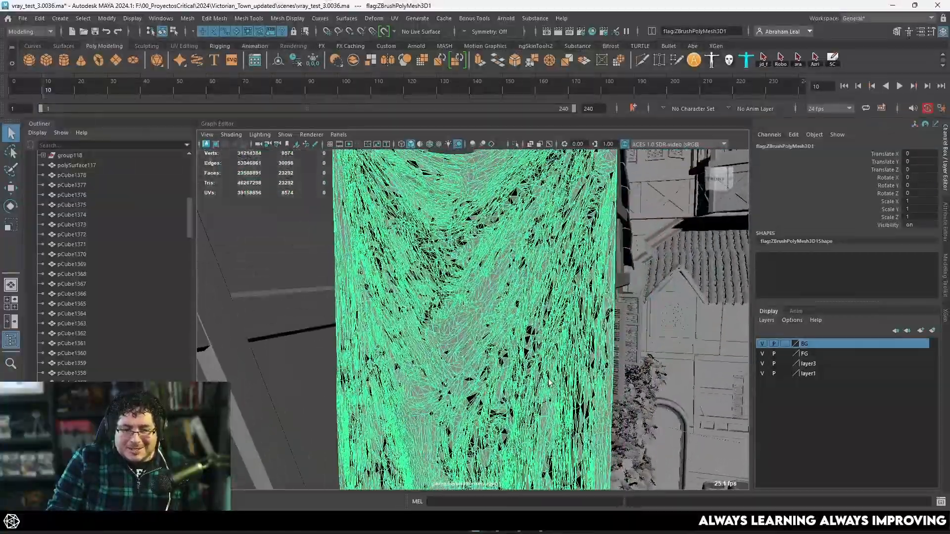
{"action": "right_click_drag", "start_coordinate": [532, 334], "coordinate": [354, 307], "text": "alt"}
{"action": "middle_click_drag", "start_coordinate": [455, 342], "coordinate": [447, 303], "text": "alt"}
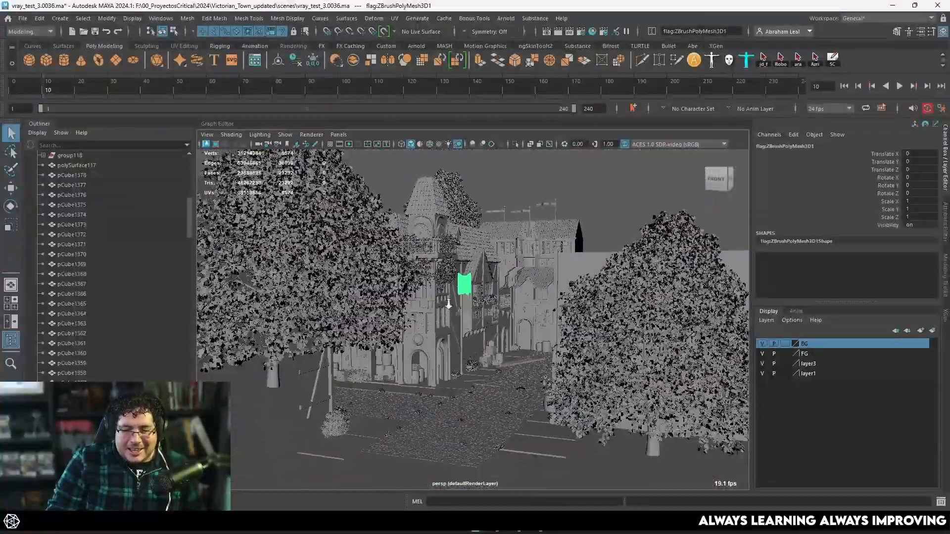
{"action": "right_click_drag", "start_coordinate": [447, 303], "coordinate": [401, 297], "text": "alt"}
{"action": "left_click", "coordinate": [519, 194]}
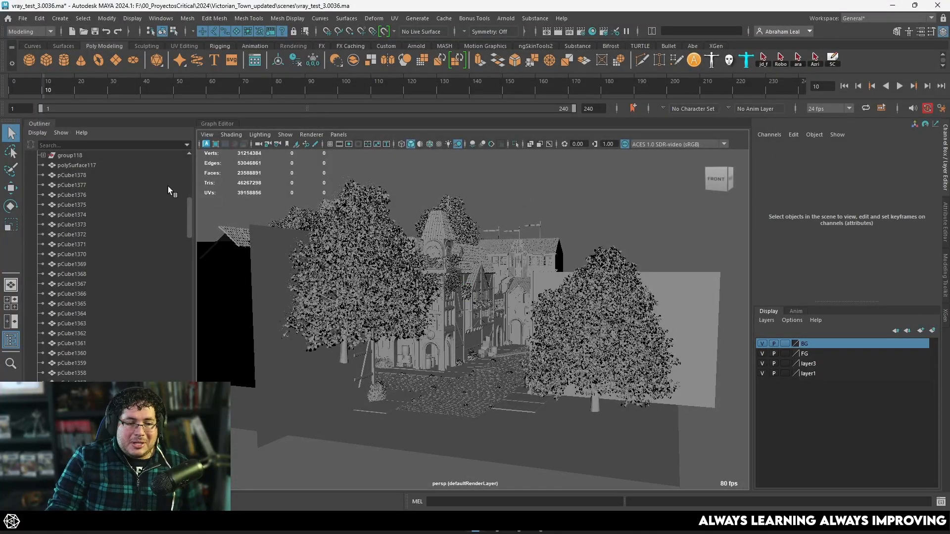
Select camera1 and show all object types in the viewport
{"action": "scroll", "coordinate": [74, 217], "scroll_direction": "up", "scroll_amount": 10}
{"action": "left_click", "coordinate": [67, 195]}
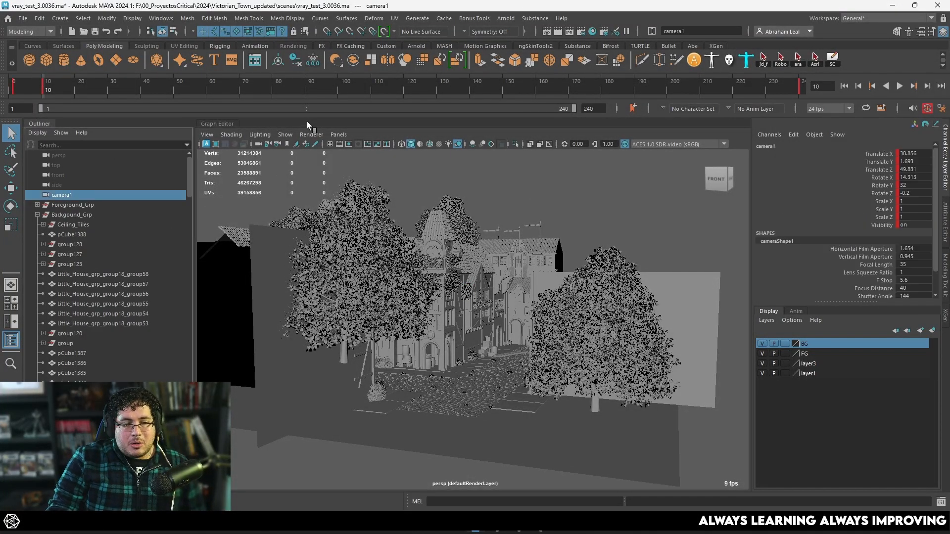
{"action": "scroll", "coordinate": [515, 381], "scroll_direction": "down", "scroll_amount": 10}
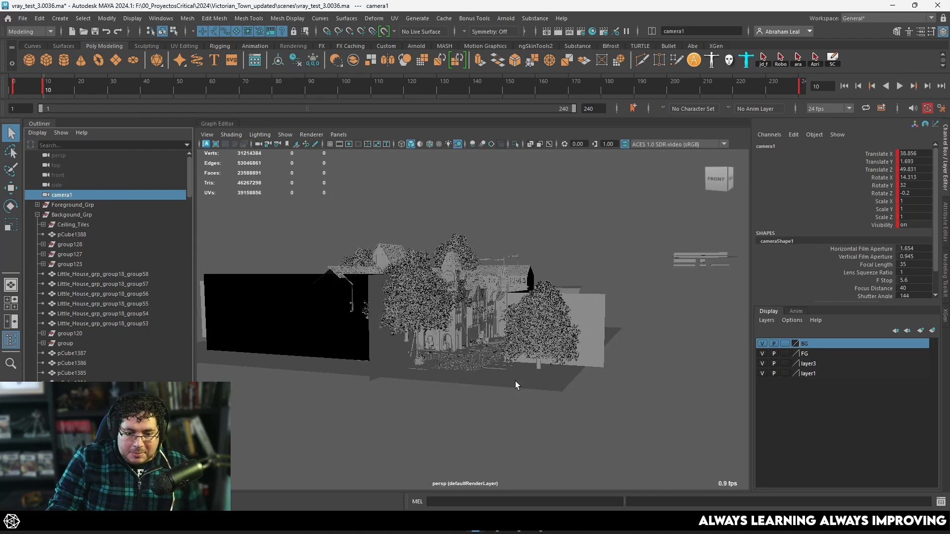
{"action": "left_click", "coordinate": [288, 136]}
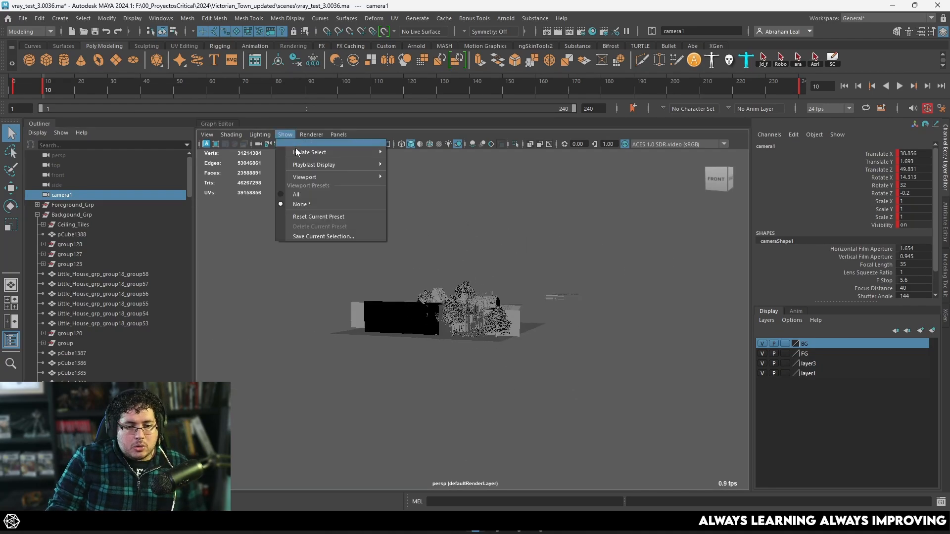
{"action": "left_click", "coordinate": [308, 196]}
Look through camera1 in the viewport and overlay the field chart on its frame
{"action": "scroll", "coordinate": [478, 338], "scroll_direction": "up", "scroll_amount": 8}
{"action": "left_click", "coordinate": [339, 135]}
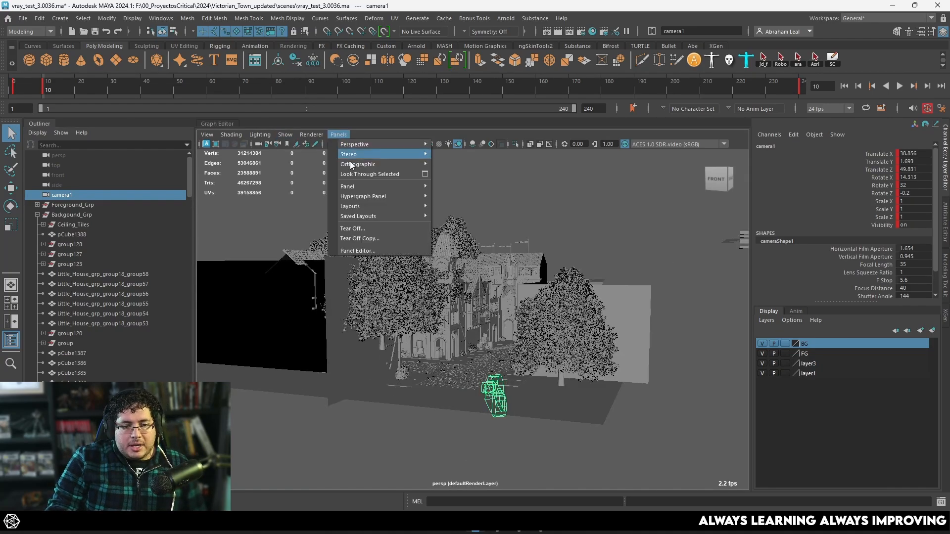
{"action": "left_click", "coordinate": [359, 176]}
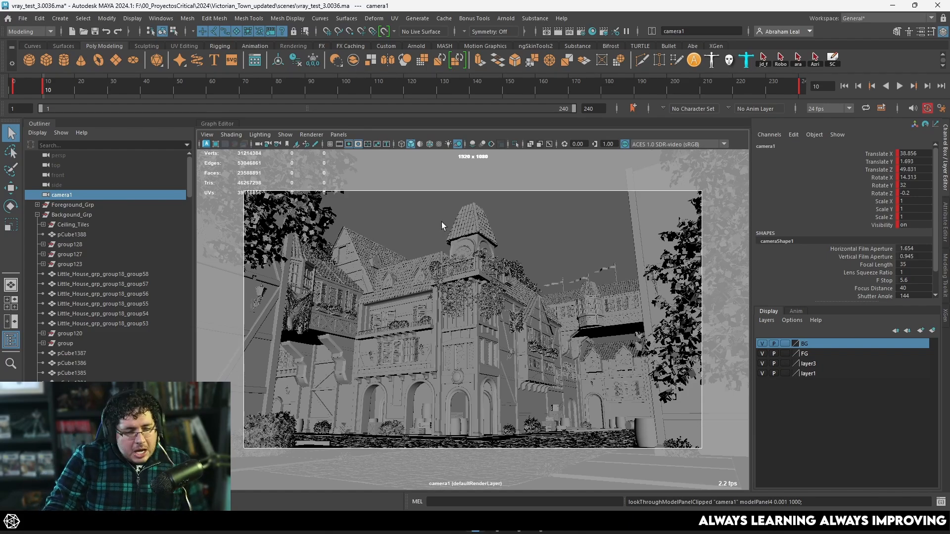
{"action": "left_click", "coordinate": [368, 145]}
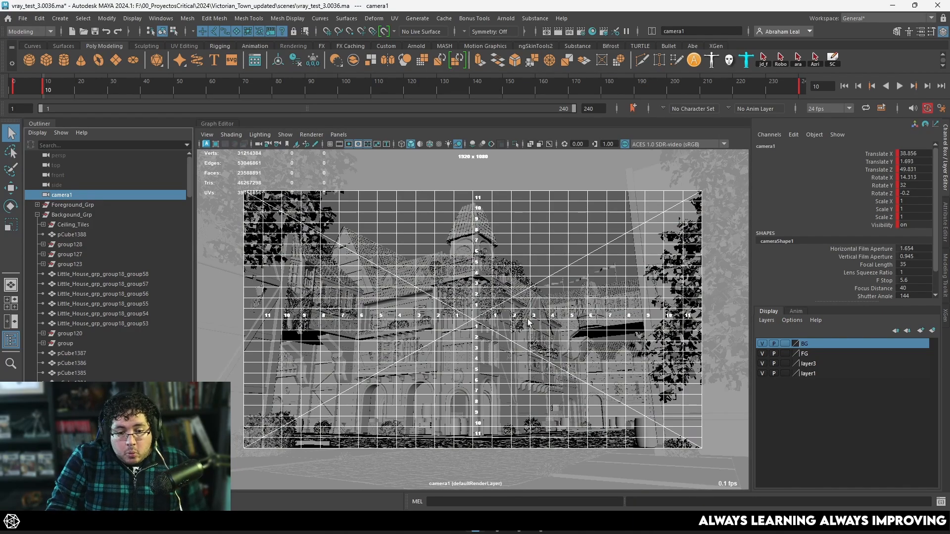
Orbit camera1 around the building and pull it back until the foreground trees frame both sides of the shot
{"action": "left_click_drag", "start_coordinate": [529, 320], "coordinate": [571, 340], "text": "alt"}
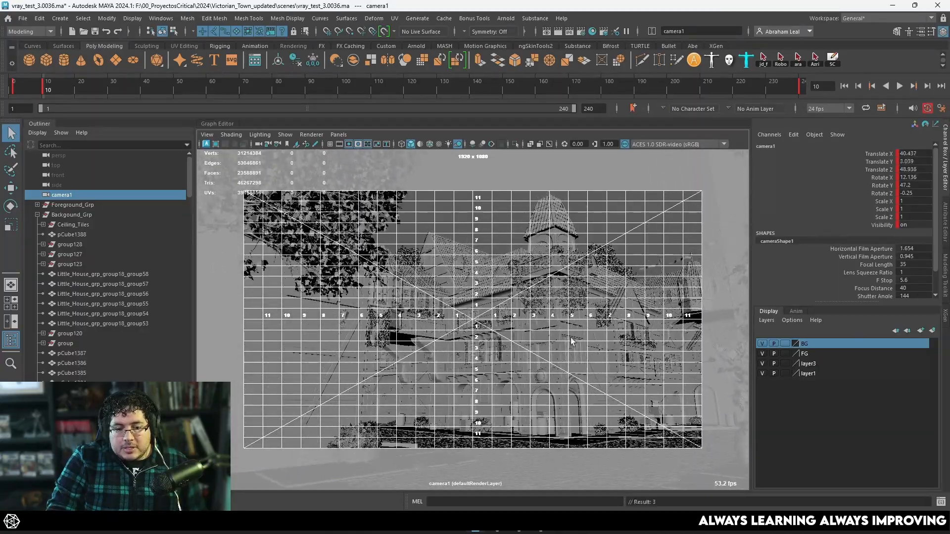
{"action": "middle_click_drag", "start_coordinate": [559, 378], "coordinate": [557, 373], "text": "alt"}
{"action": "right_click_drag", "start_coordinate": [558, 373], "coordinate": [554, 357], "text": "alt"}
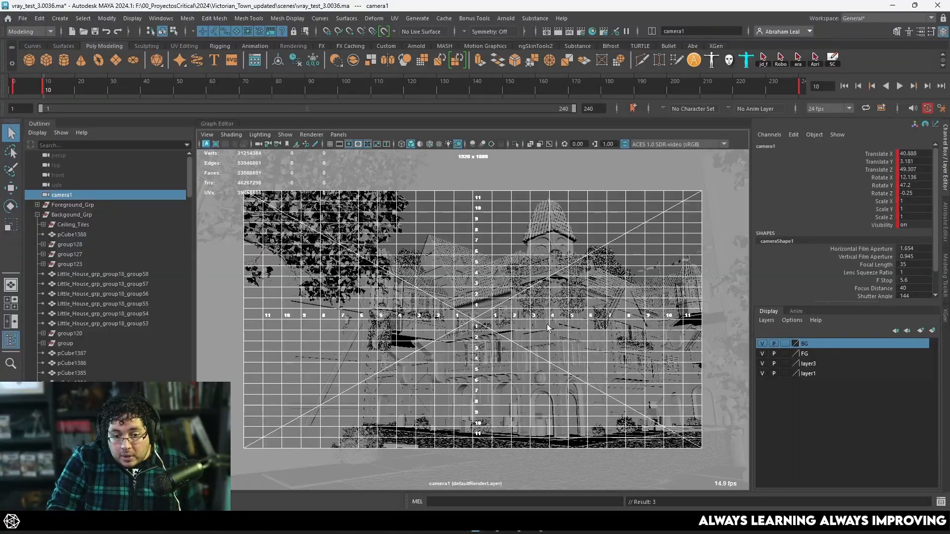
{"action": "right_click_drag", "start_coordinate": [547, 324], "coordinate": [486, 368], "text": "alt"}
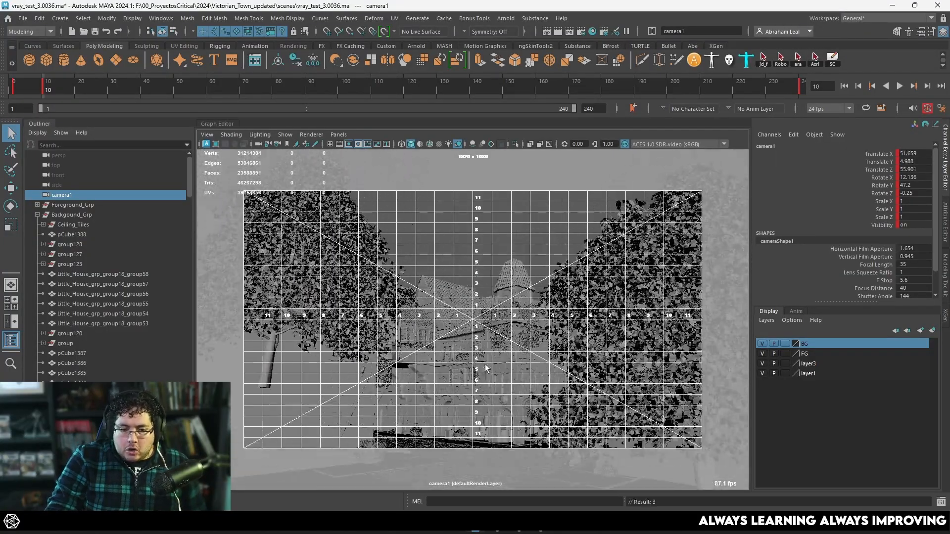
{"action": "left_click_drag", "start_coordinate": [486, 368], "coordinate": [512, 370], "text": "alt"}
{"action": "right_click_drag", "start_coordinate": [512, 370], "coordinate": [542, 370], "text": "alt"}
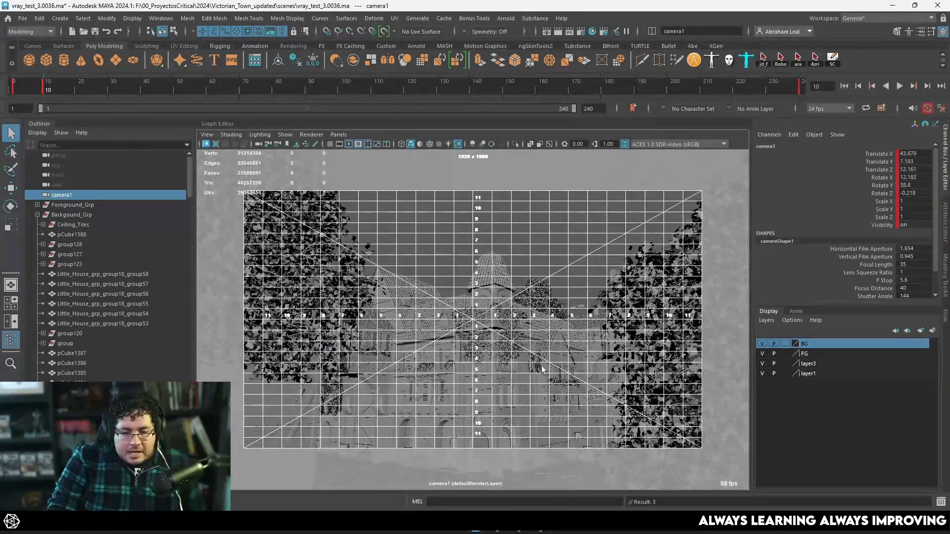
Bring camera1 closer to the building at a low angle, placing the clock tower on the field chart's vertical centre line
{"action": "middle_click_drag", "start_coordinate": [542, 369], "coordinate": [548, 349], "text": "alt"}
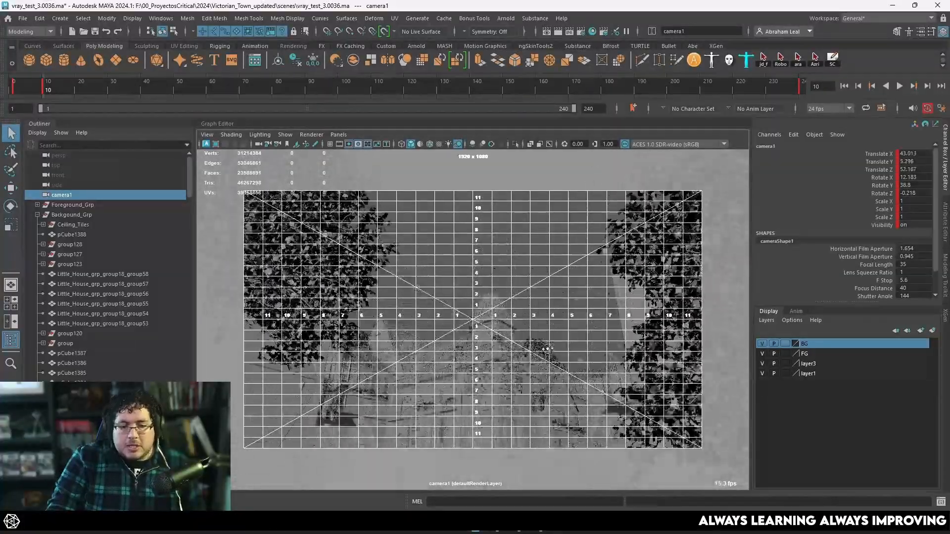
{"action": "left_click_drag", "start_coordinate": [548, 349], "coordinate": [550, 380], "text": "alt"}
{"action": "right_click_drag", "start_coordinate": [551, 380], "coordinate": [546, 354], "text": "alt"}
{"action": "middle_click_drag", "start_coordinate": [546, 355], "coordinate": [553, 318], "text": "alt"}
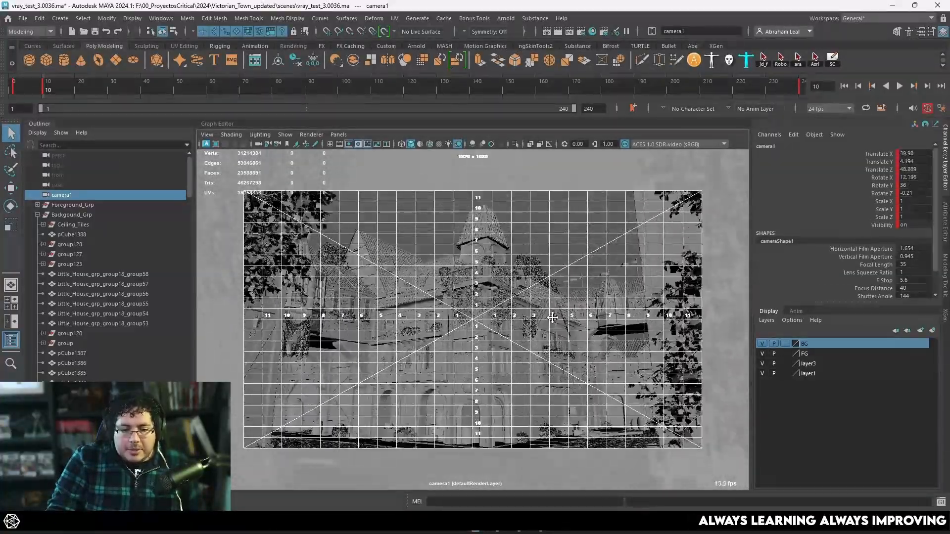
{"action": "right_click_drag", "start_coordinate": [553, 318], "coordinate": [521, 318], "text": "alt"}
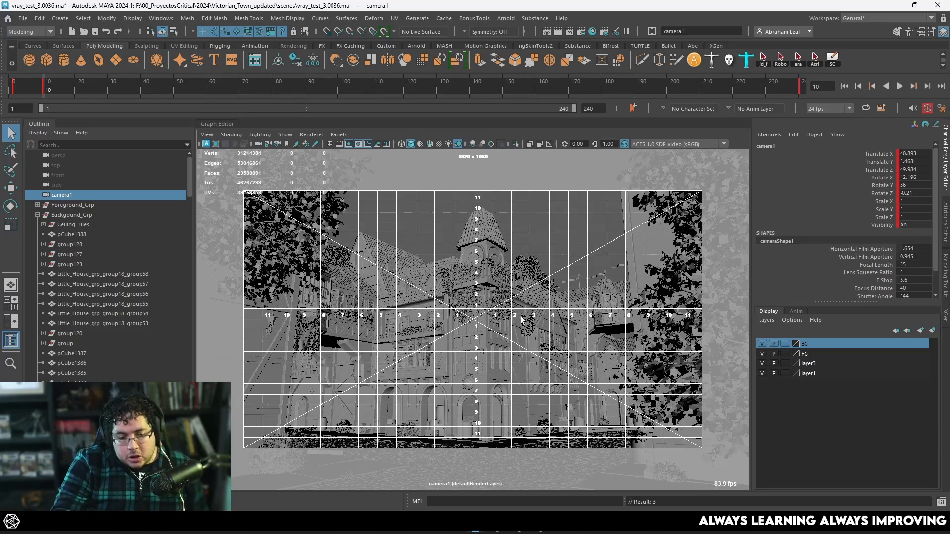
Hide the field chart and refine camera1's low-angle framing of the clock tower building
{"action": "left_click_drag", "start_coordinate": [523, 320], "coordinate": [479, 299], "text": "alt"}
{"action": "left_click", "coordinate": [367, 144]}
{"action": "right_click_drag", "start_coordinate": [479, 300], "coordinate": [490, 309], "text": "alt"}
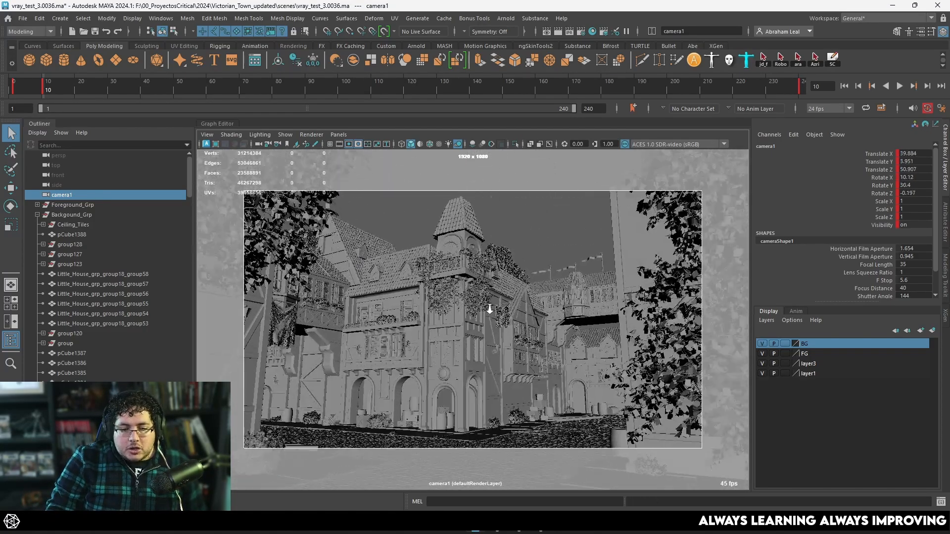
{"action": "left_click_drag", "start_coordinate": [490, 310], "coordinate": [485, 307], "text": "alt"}
{"action": "right_click_drag", "start_coordinate": [485, 306], "coordinate": [512, 293], "text": "alt"}
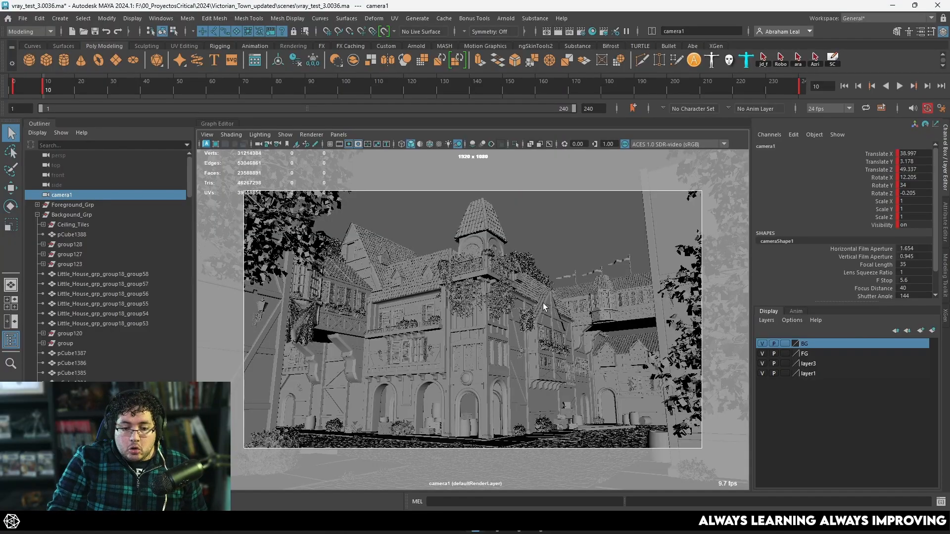
Try a high camera angle looking down on the plaza, then tilt camera1 back towards the building façade
{"action": "left_click_drag", "start_coordinate": [543, 304], "coordinate": [552, 331], "text": "alt"}
{"action": "right_click_drag", "start_coordinate": [552, 332], "coordinate": [471, 324], "text": "alt"}
{"action": "left_click_drag", "start_coordinate": [505, 277], "coordinate": [507, 297], "text": "alt"}
{"action": "middle_click_drag", "start_coordinate": [507, 297], "coordinate": [517, 393], "text": "alt"}
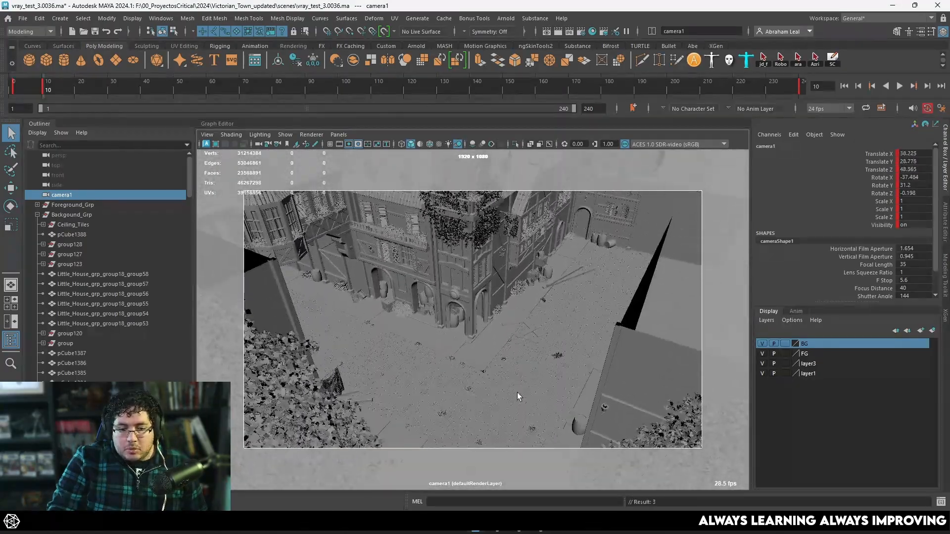
{"action": "right_click_drag", "start_coordinate": [517, 393], "coordinate": [558, 347], "text": "alt"}
{"action": "middle_click_drag", "start_coordinate": [558, 347], "coordinate": [583, 298], "text": "alt"}
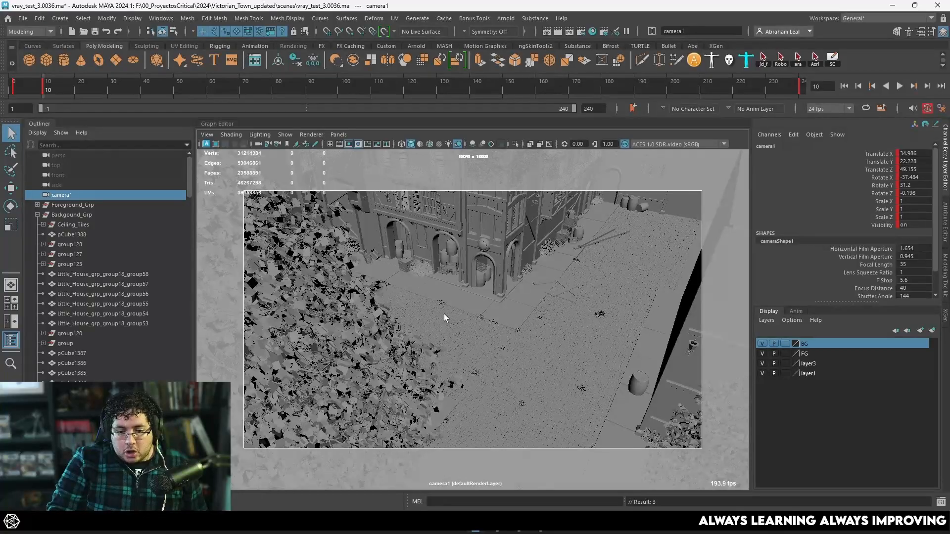
{"action": "left_click_drag", "start_coordinate": [552, 334], "coordinate": [554, 307], "text": "alt"}
{"action": "middle_click_drag", "start_coordinate": [553, 307], "coordinate": [544, 324], "text": "alt"}
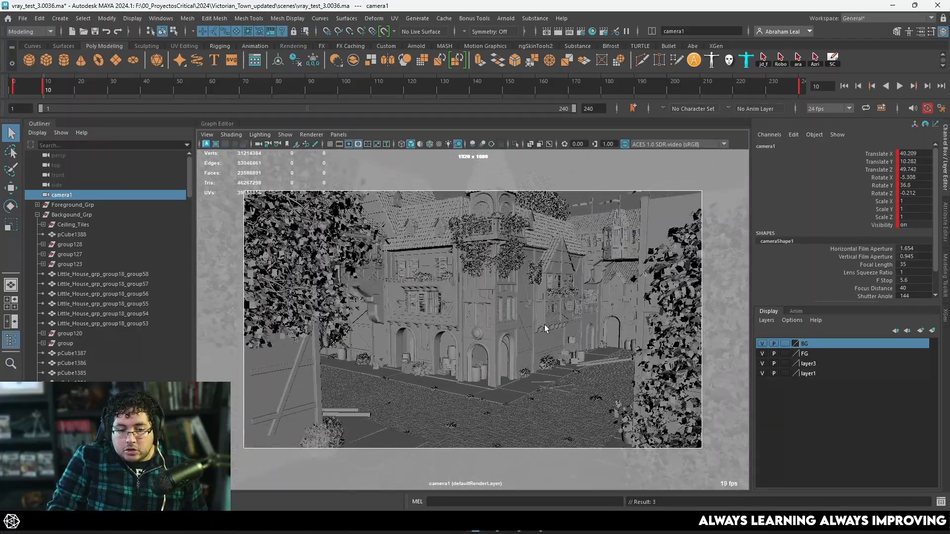
Lower camera1 to a near-level view of the building and turn on ambient occlusion and multisample anti-aliasing in the viewport
{"action": "left_click_drag", "start_coordinate": [545, 325], "coordinate": [562, 336], "text": "alt"}
{"action": "middle_click_drag", "start_coordinate": [562, 337], "coordinate": [555, 292], "text": "alt"}
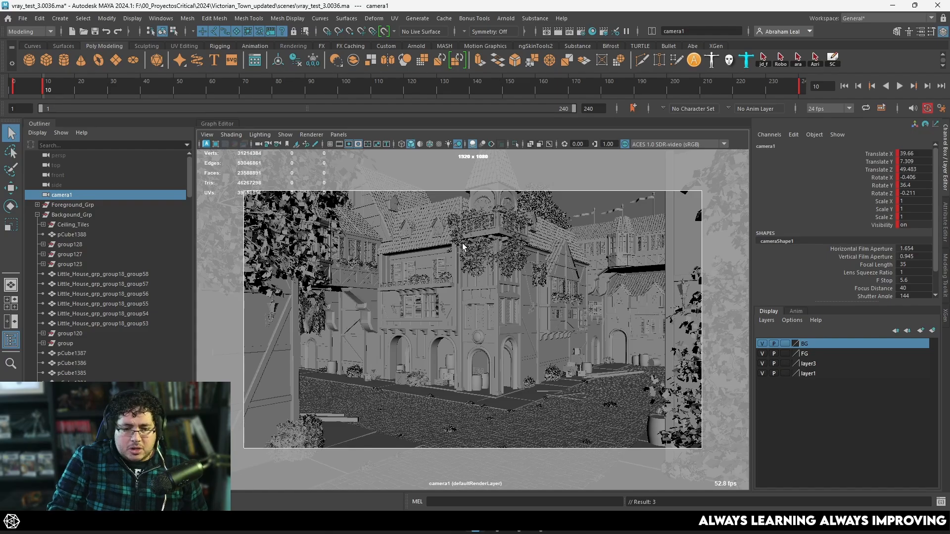
{"action": "middle_click_drag", "start_coordinate": [539, 336], "coordinate": [533, 304], "text": "alt"}
{"action": "left_click", "coordinate": [490, 145]}
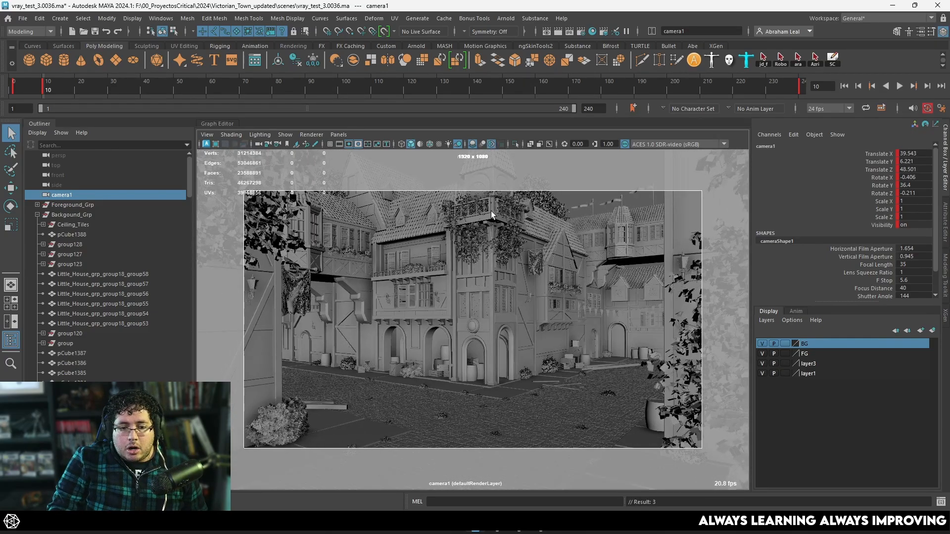
Reframe camera1 from the level view to a low angle that fits the whole clock tower roof inside the frame
{"action": "left_click_drag", "start_coordinate": [528, 293], "coordinate": [530, 291], "text": "alt"}
{"action": "middle_click_drag", "start_coordinate": [530, 291], "coordinate": [539, 289], "text": "alt"}
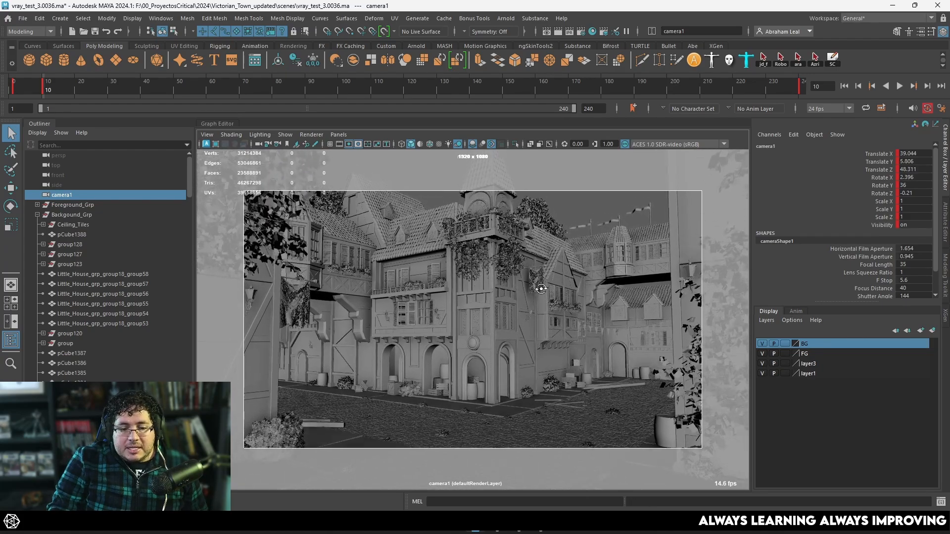
{"action": "left_click_drag", "start_coordinate": [539, 288], "coordinate": [533, 287], "text": "alt"}
{"action": "right_click_drag", "start_coordinate": [533, 284], "coordinate": [526, 278], "text": "alt"}
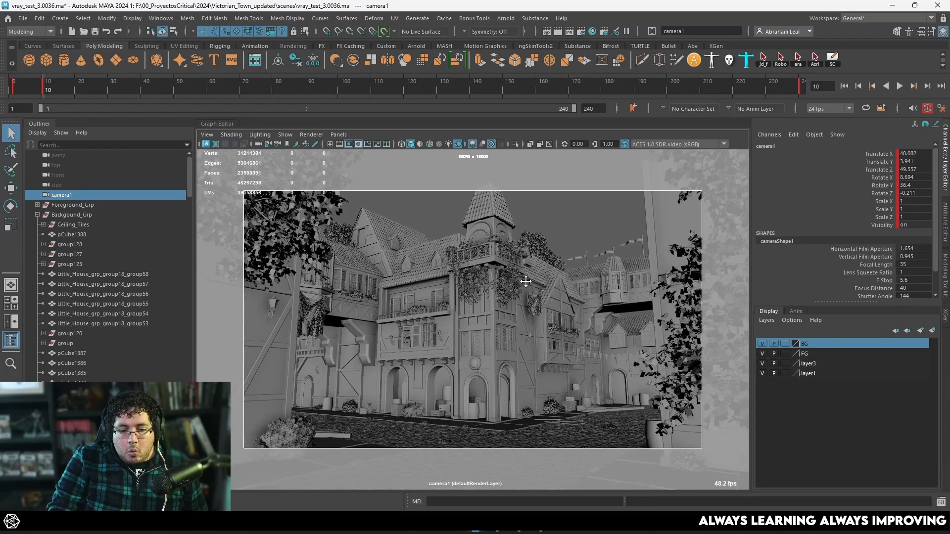
{"action": "middle_click_drag", "start_coordinate": [525, 277], "coordinate": [526, 282], "text": "alt"}
{"action": "left_click_drag", "start_coordinate": [525, 282], "coordinate": [524, 275], "text": "alt"}
{"action": "middle_click_drag", "start_coordinate": [524, 275], "coordinate": [532, 275], "text": "alt"}
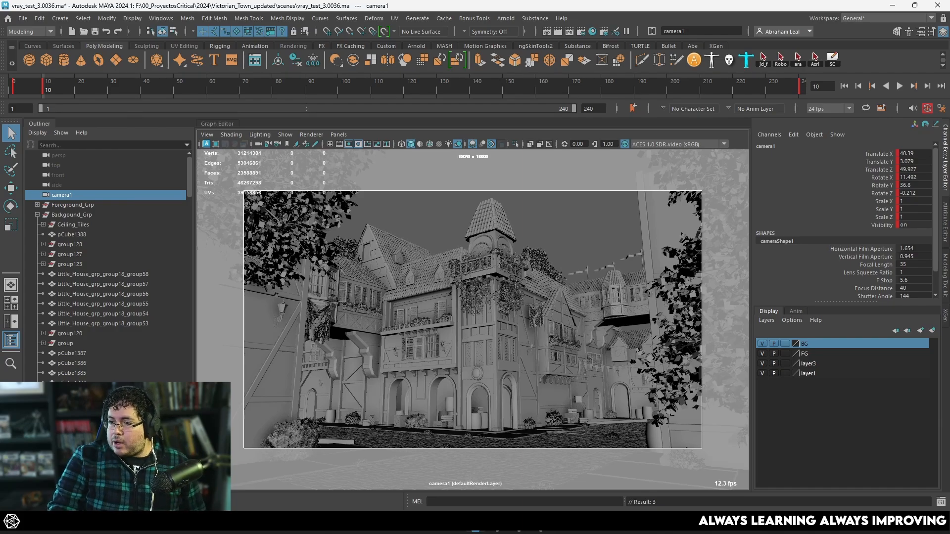
Switch to the browser's focal length image results and open the Photography Life diagram
{"action": "key", "text": "alt+Tab"}
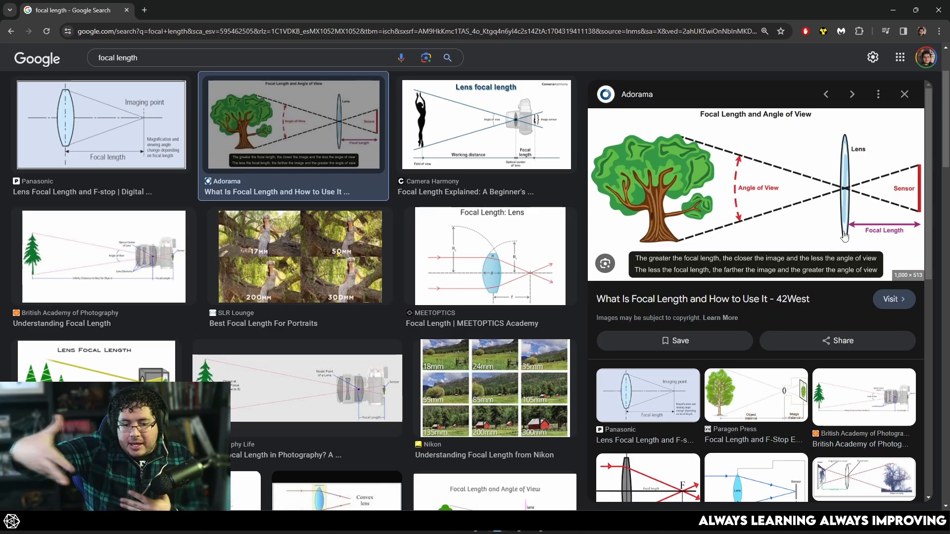
{"action": "left_click", "coordinate": [293, 389]}
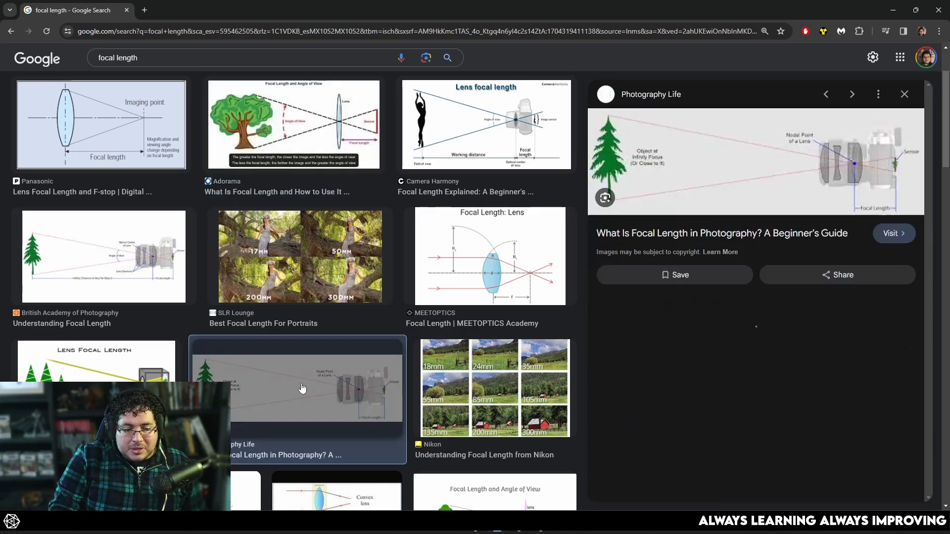
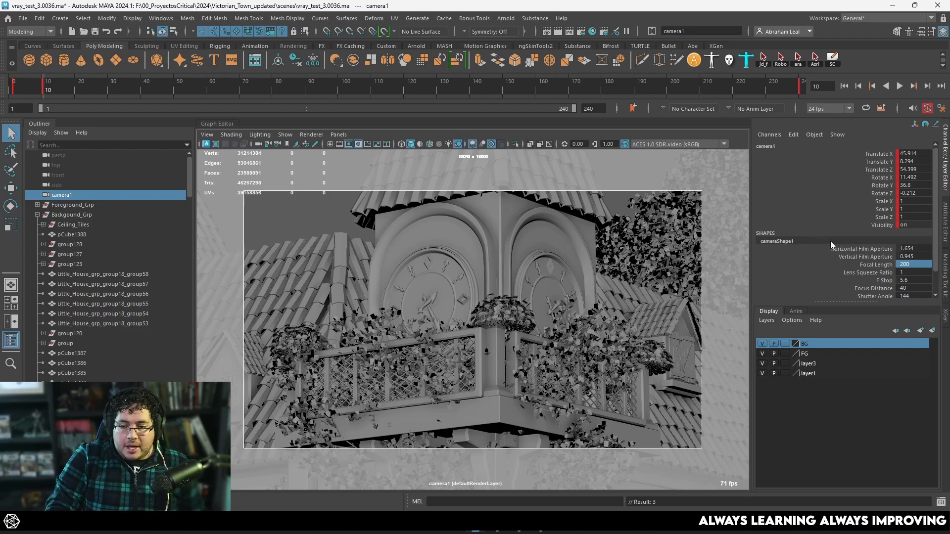
Set camera1's Focal Length to 24 and reposition the camera so the building sits between the foreground trees
{"action": "double_click", "coordinate": [905, 265]}
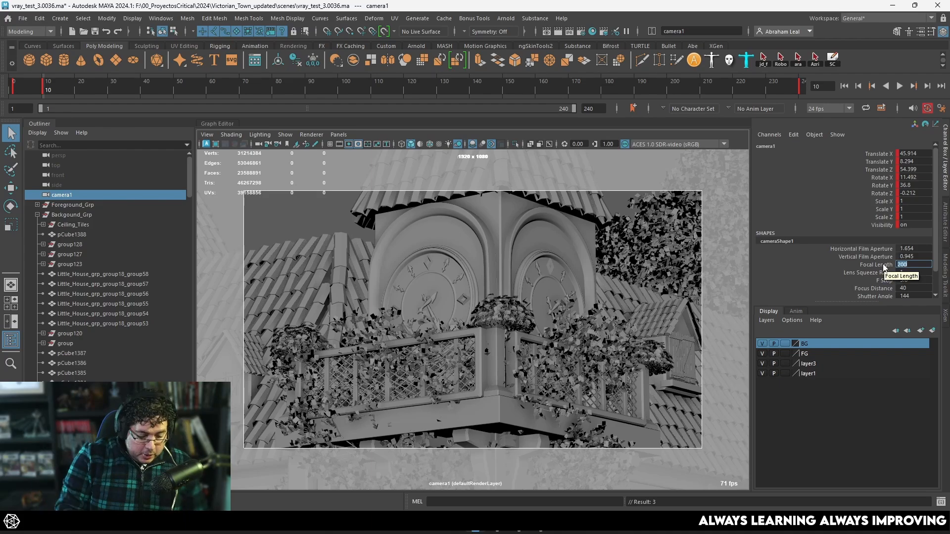
{"action": "type", "text": "24"}
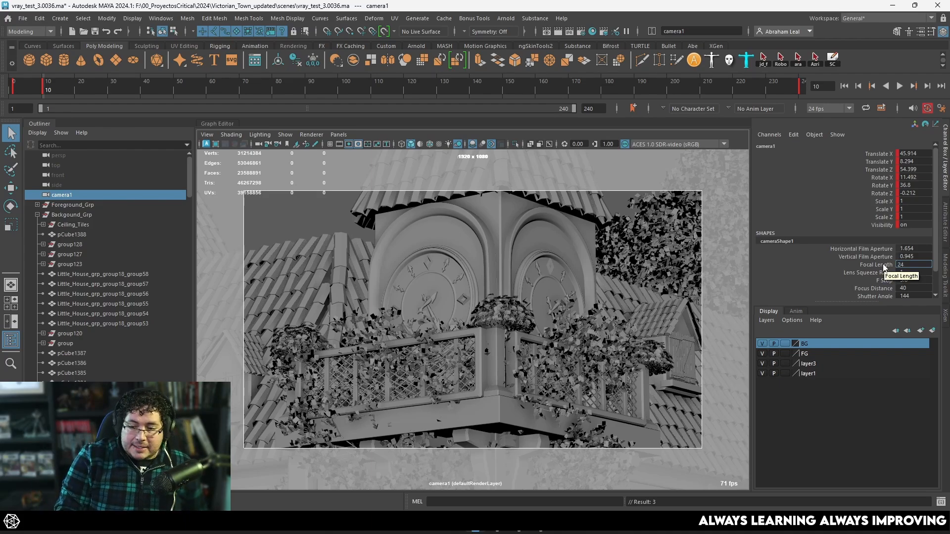
{"action": "key", "text": "Return"}
{"action": "middle_click_drag", "start_coordinate": [488, 352], "coordinate": [494, 295], "text": "alt"}
{"action": "mouse_move", "coordinate": [493, 295]}
{"action": "right_mouse_down", "text": "alt"}
{"action": "mouse_move", "coordinate": [515, 313]}
{"action": "mouse_move", "coordinate": [507, 309]}
{"action": "right_mouse_up", "text": "alt"}
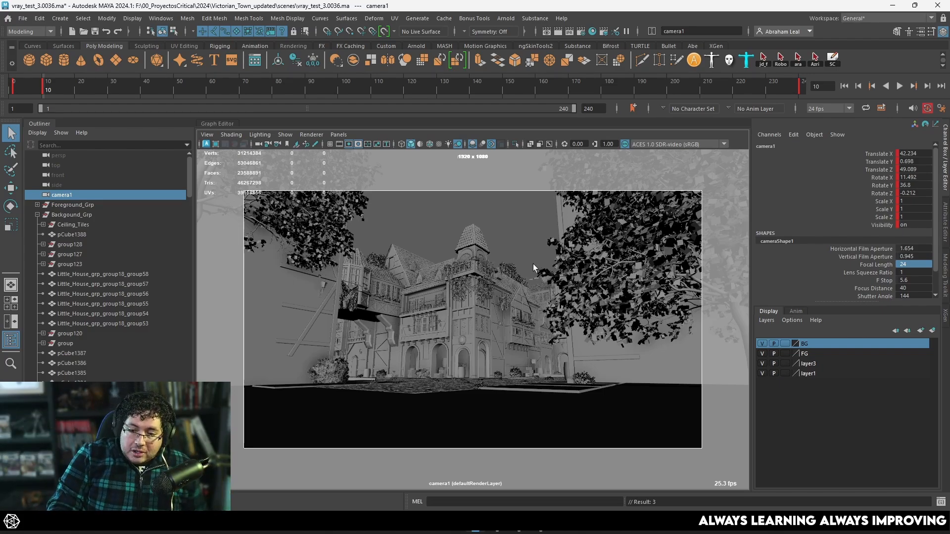
{"action": "middle_click_drag", "start_coordinate": [263, 253], "coordinate": [305, 299], "text": "alt"}
{"action": "right_click_drag", "start_coordinate": [305, 299], "coordinate": [469, 289], "text": "alt"}
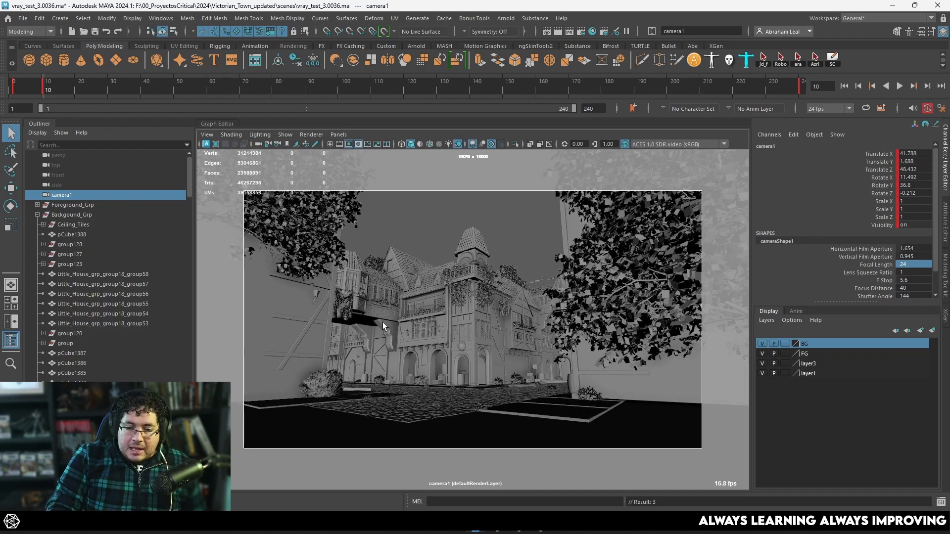
Move camera1 closer to the building and tilt it upward to compose a low wide-angle shot over the cobbled plaza
{"action": "right_click_drag", "start_coordinate": [382, 322], "coordinate": [316, 301], "text": "alt"}
{"action": "middle_click_drag", "start_coordinate": [317, 300], "coordinate": [307, 295], "text": "alt"}
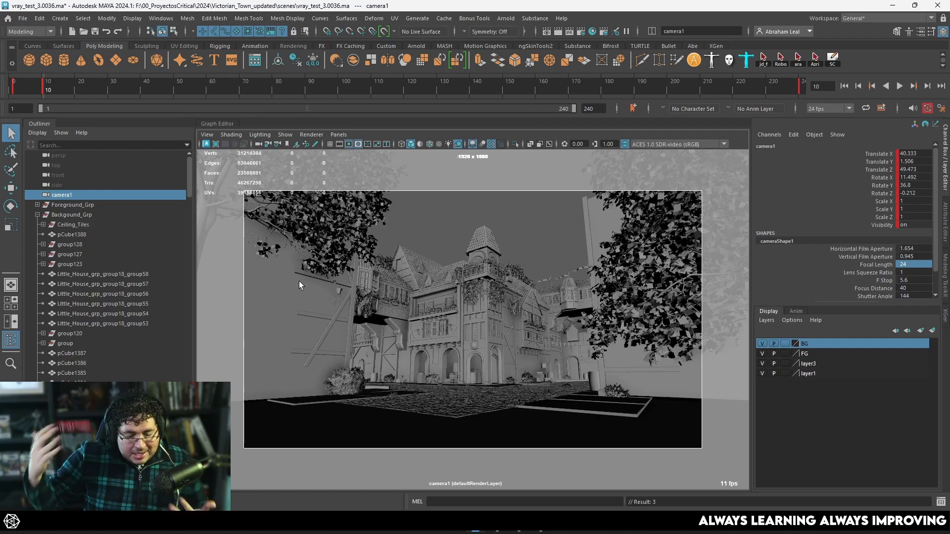
{"action": "right_click_drag", "start_coordinate": [396, 311], "coordinate": [497, 328], "text": "alt"}
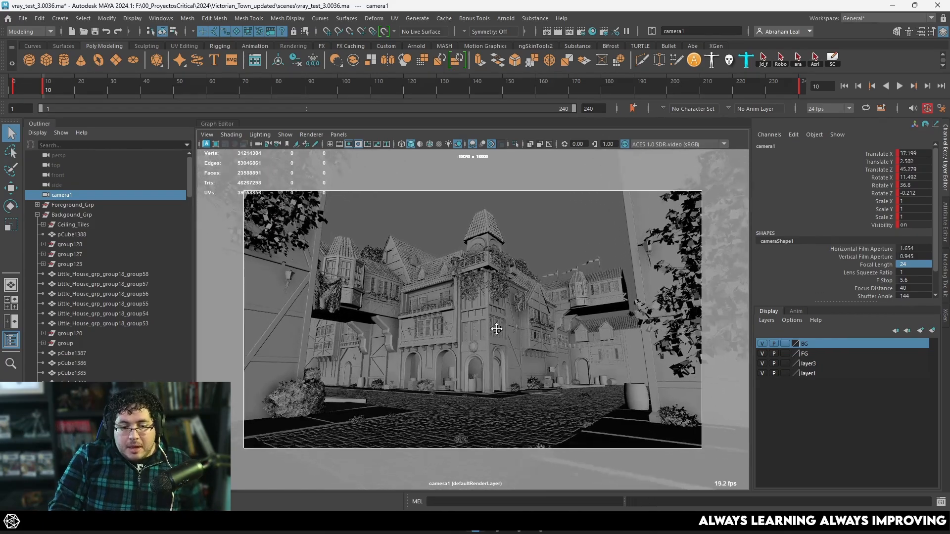
{"action": "middle_click_drag", "start_coordinate": [496, 329], "coordinate": [502, 335], "text": "alt"}
{"action": "right_click_drag", "start_coordinate": [503, 336], "coordinate": [504, 334], "text": "alt"}
{"action": "mouse_move", "coordinate": [504, 333]}
{"action": "left_mouse_down", "text": "alt"}
{"action": "mouse_move", "coordinate": [496, 331]}
{"action": "mouse_move", "coordinate": [511, 334]}
{"action": "mouse_move", "coordinate": [505, 324]}
{"action": "left_mouse_up", "text": "alt"}
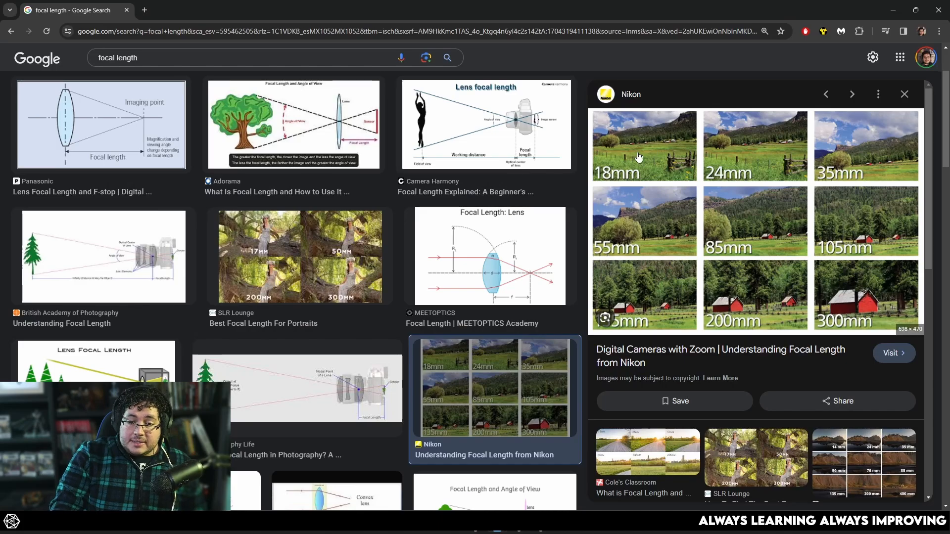
Return to Maya from the browser, set camera1's Focal Length to 12 and move the camera closer to the building
{"action": "left_click", "coordinate": [894, 10]}
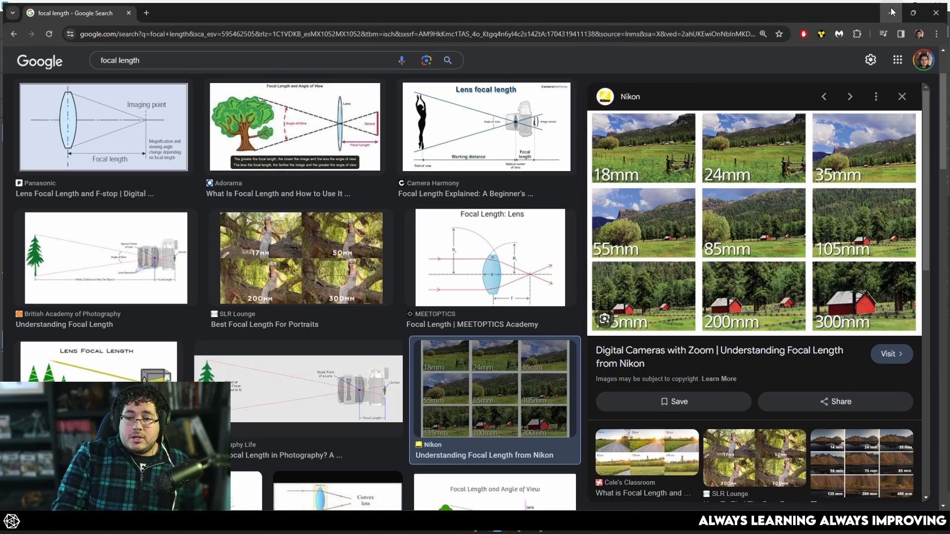
{"action": "left_click", "coordinate": [916, 264]}
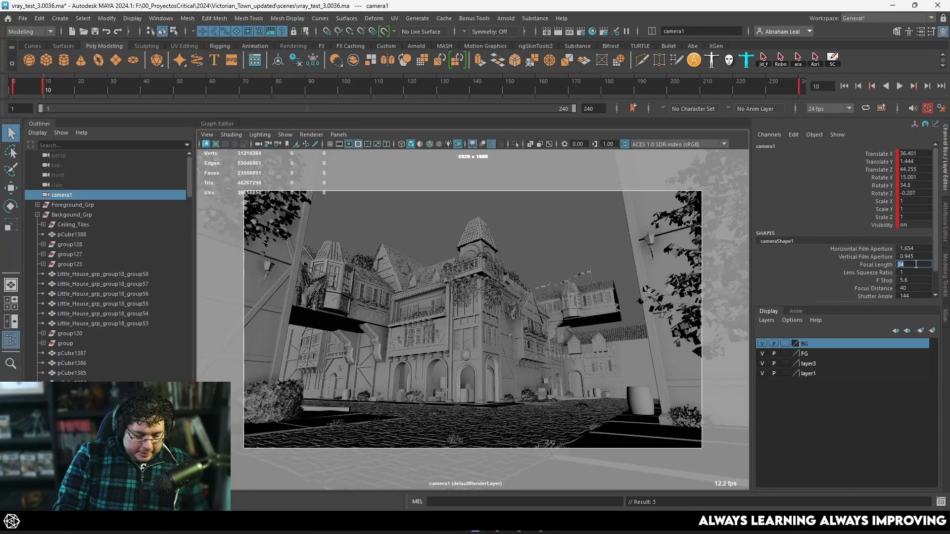
{"action": "type", "text": "12"}
{"action": "key", "text": "Return"}
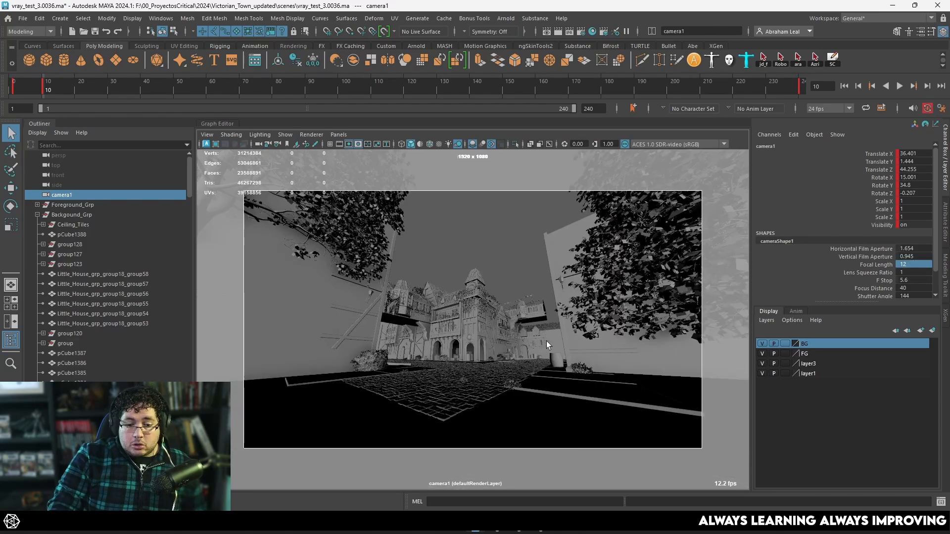
{"action": "right_click_drag", "start_coordinate": [546, 340], "coordinate": [613, 397], "text": "alt"}
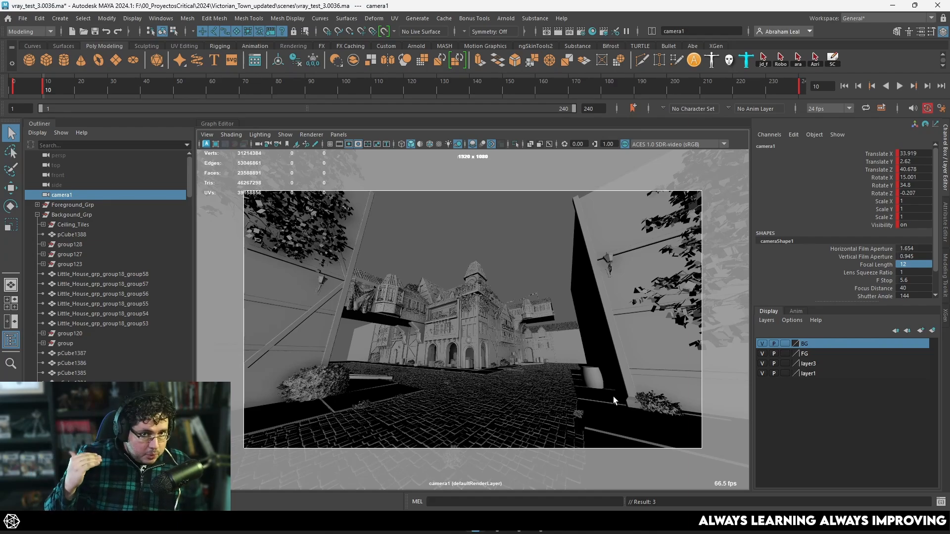
Set camera1's Focal Length to 55 and move the camera until the building's arched ground floor and upper storeys fill the frame
{"action": "left_click", "coordinate": [910, 265]}
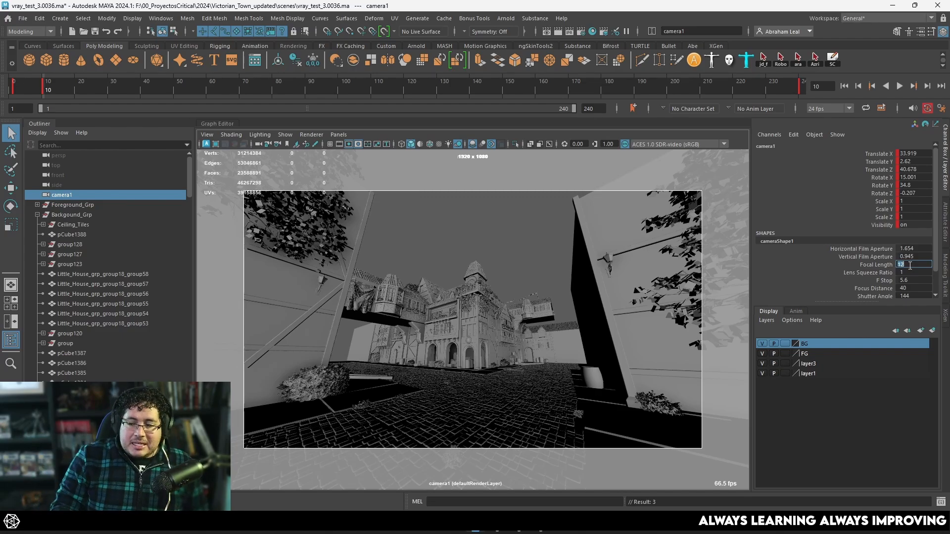
{"action": "type", "text": "55"}
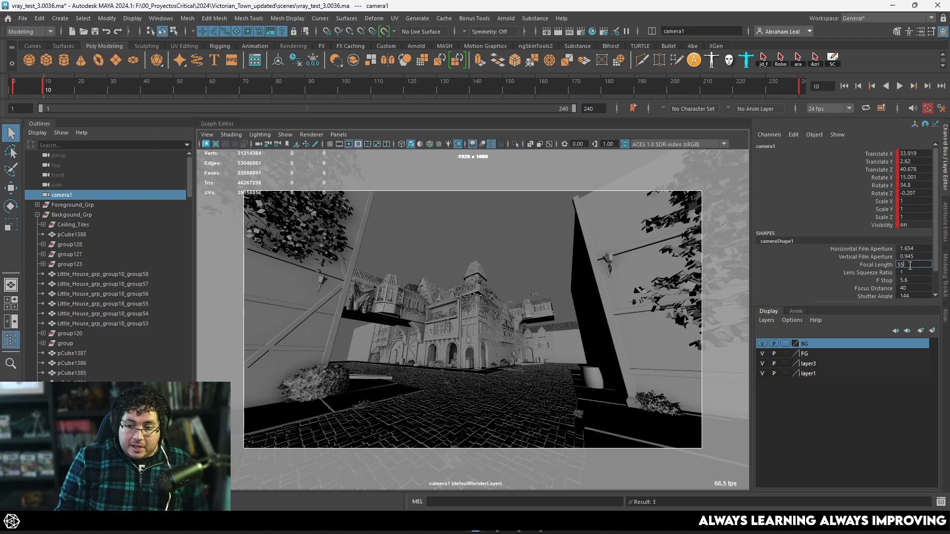
{"action": "key", "text": "Return"}
{"action": "right_click_drag", "start_coordinate": [619, 324], "coordinate": [342, 296], "text": "alt"}
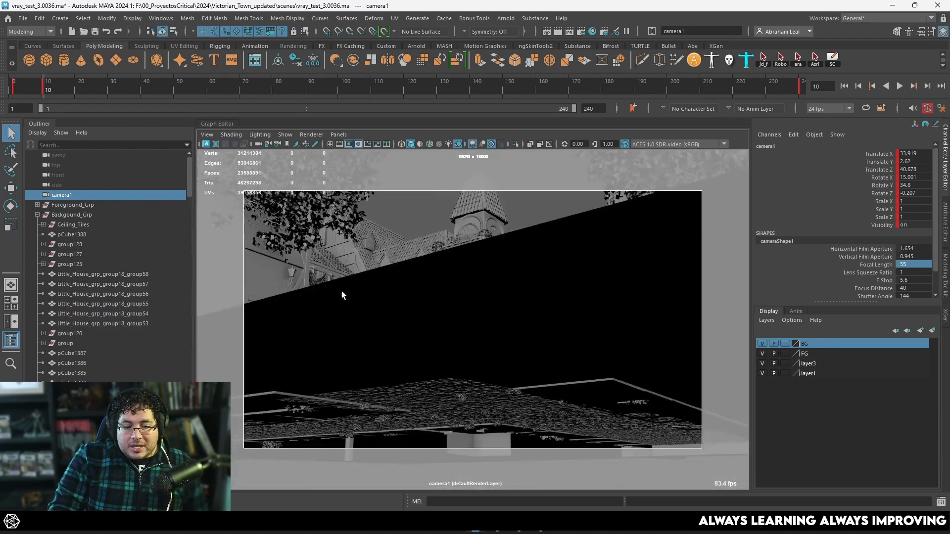
{"action": "left_click_drag", "start_coordinate": [342, 295], "coordinate": [457, 327], "text": "alt"}
{"action": "right_click_drag", "start_coordinate": [457, 328], "coordinate": [575, 356], "text": "alt"}
{"action": "left_click_drag", "start_coordinate": [574, 357], "coordinate": [571, 329], "text": "alt"}
{"action": "right_click_drag", "start_coordinate": [571, 328], "coordinate": [530, 325], "text": "alt"}
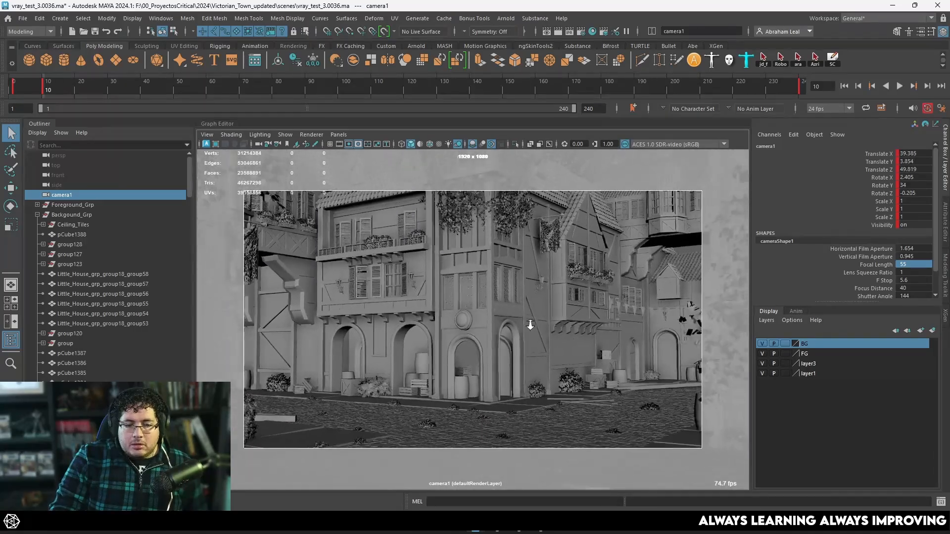
Pull camera1 back and tilt it upward to frame the building's corner between the foreground trees from a low angle
{"action": "left_click_drag", "start_coordinate": [531, 325], "coordinate": [536, 314], "text": "alt"}
{"action": "middle_click_drag", "start_coordinate": [536, 314], "coordinate": [534, 326], "text": "alt"}
{"action": "left_click_drag", "start_coordinate": [534, 325], "coordinate": [531, 314], "text": "alt"}
{"action": "middle_click_drag", "start_coordinate": [530, 315], "coordinate": [539, 344], "text": "alt"}
{"action": "right_click_drag", "start_coordinate": [539, 344], "coordinate": [530, 341], "text": "alt"}
{"action": "left_click_drag", "start_coordinate": [530, 341], "coordinate": [531, 344], "text": "alt"}
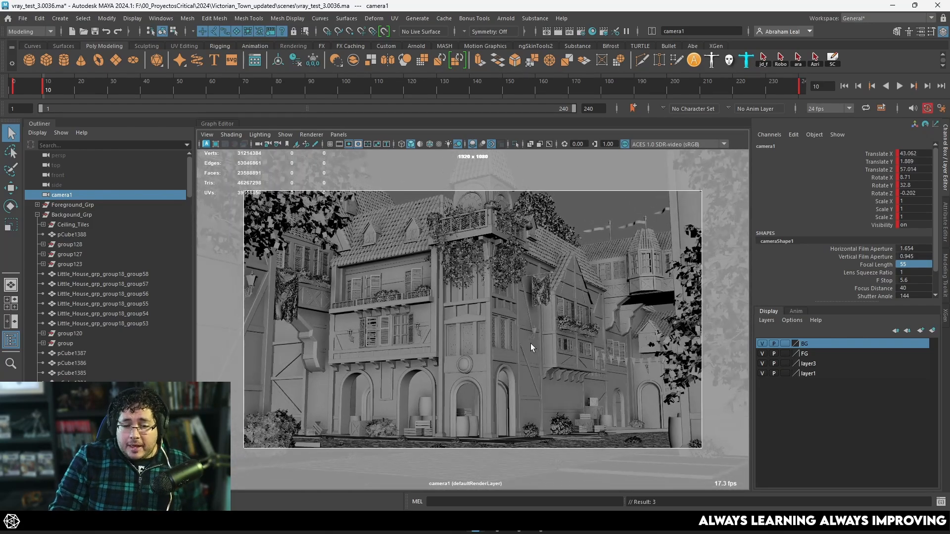
Set camera1's Focal Length to 35 and move the camera closer, tilting it up to frame the whole building including its tower
{"action": "left_click", "coordinate": [907, 264]}
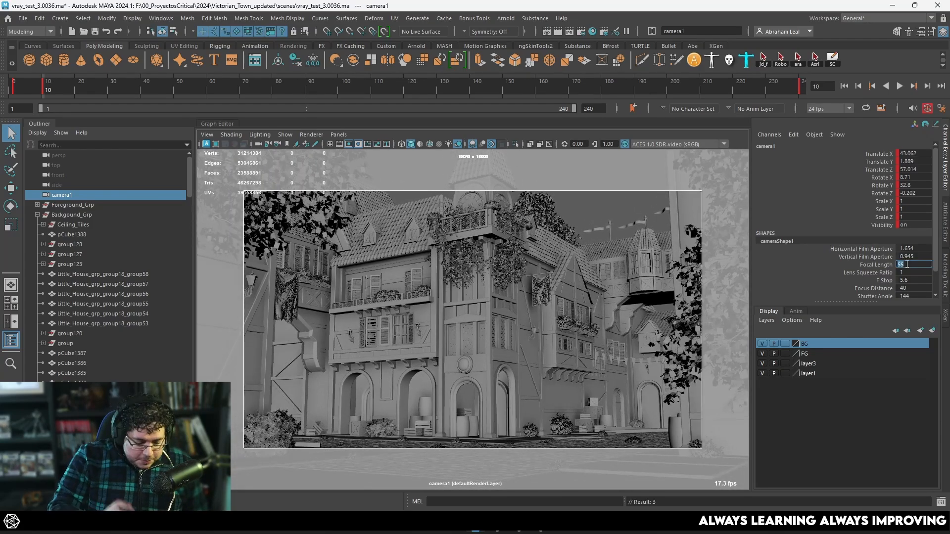
{"action": "type", "text": "35"}
{"action": "key", "text": "Return"}
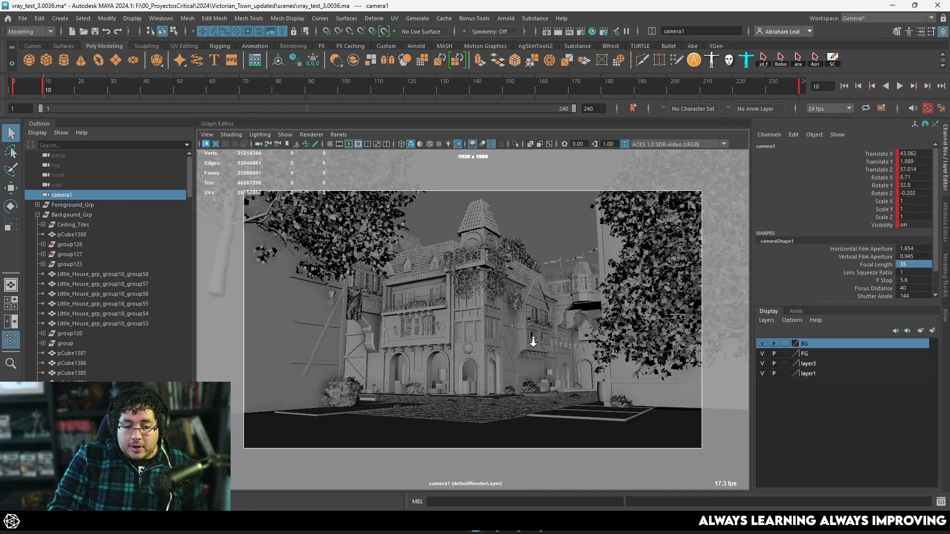
{"action": "right_click_drag", "start_coordinate": [533, 342], "coordinate": [597, 366], "text": "alt"}
{"action": "left_click_drag", "start_coordinate": [598, 367], "coordinate": [599, 356], "text": "alt"}
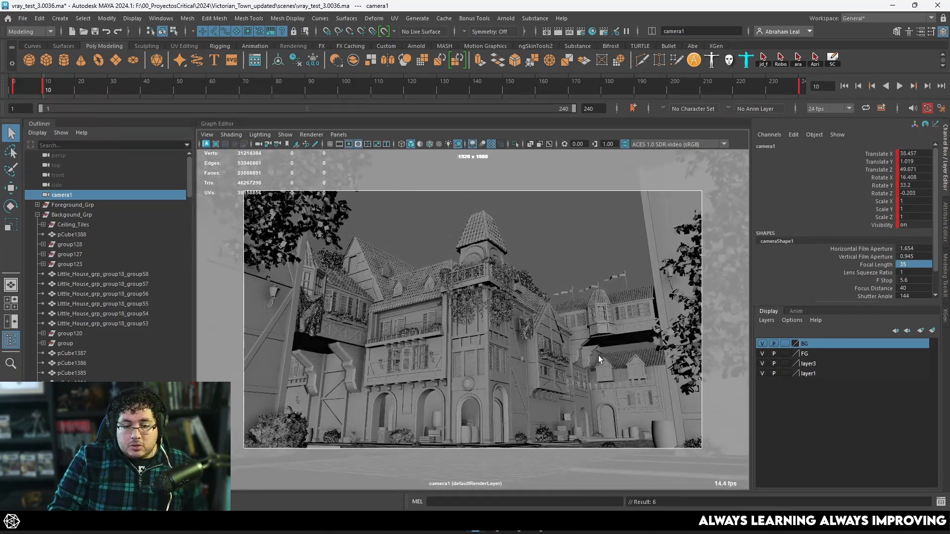
{"action": "middle_click_drag", "start_coordinate": [598, 356], "coordinate": [590, 342], "text": "alt"}
{"action": "left_click_drag", "start_coordinate": [591, 362], "coordinate": [590, 369], "text": "alt"}
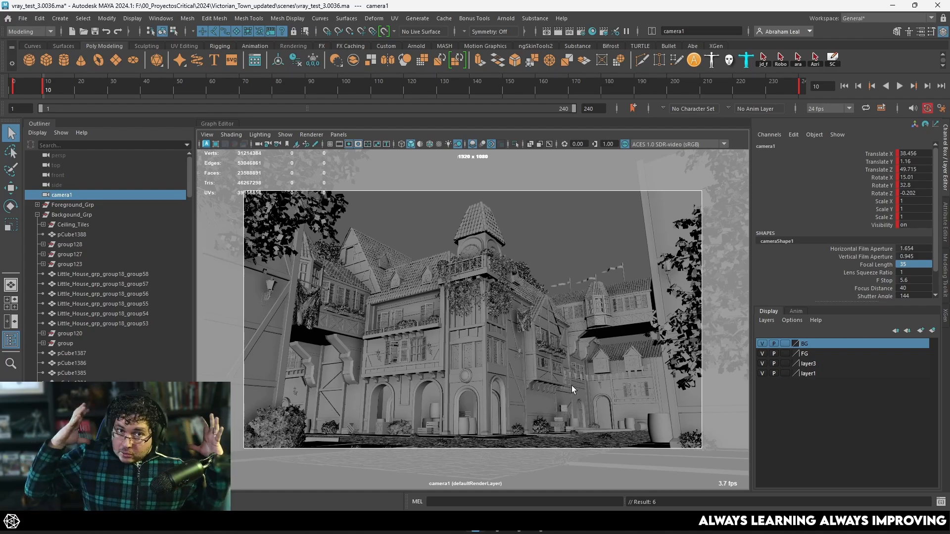
Switch to the browser, search images for "portrait focal length", examine the YouTube portrait comparison and related results, and return to Maya
{"action": "key", "text": "alt+Tab"}
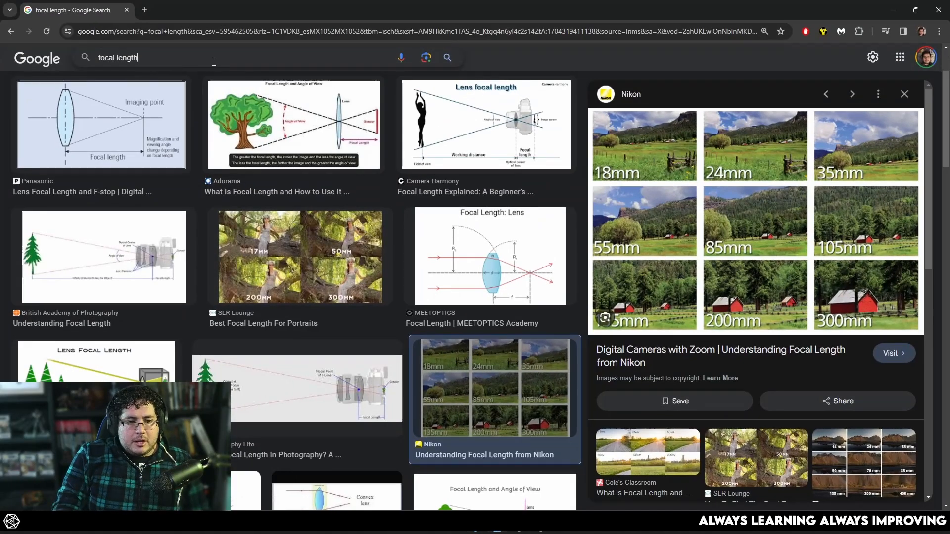
{"action": "left_click_drag", "start_coordinate": [214, 62], "coordinate": [2, 68]}
{"action": "type", "text": "portrait"}
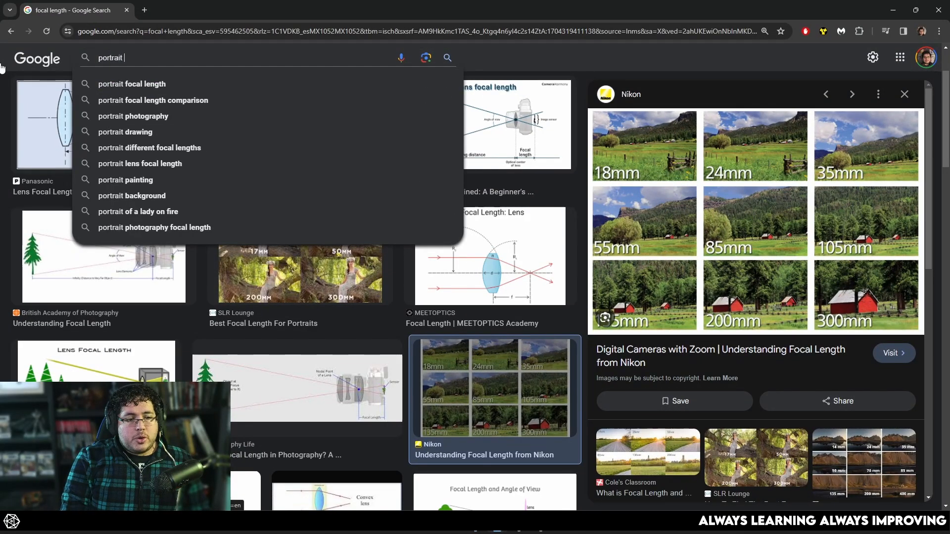
{"action": "key", "text": "Down"}
{"action": "key", "text": "Return"}
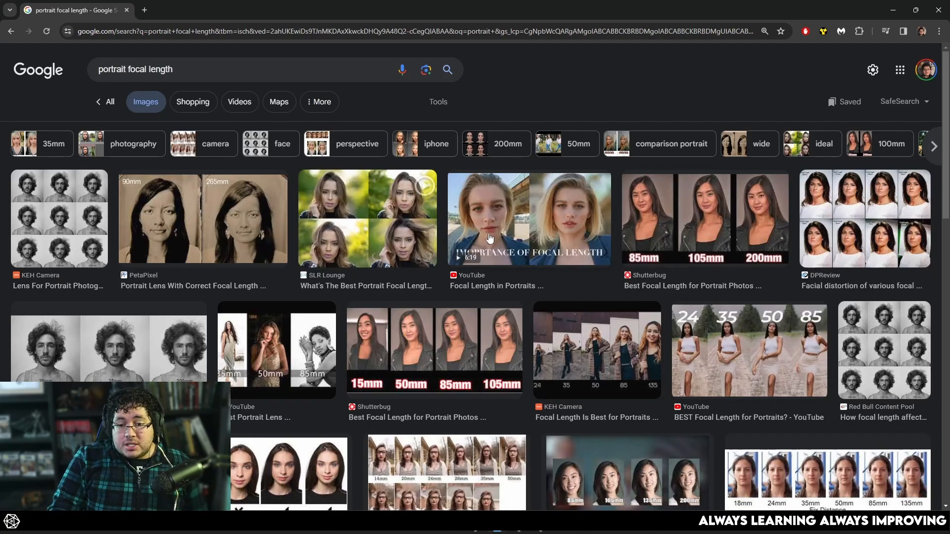
{"action": "left_click", "coordinate": [468, 255]}
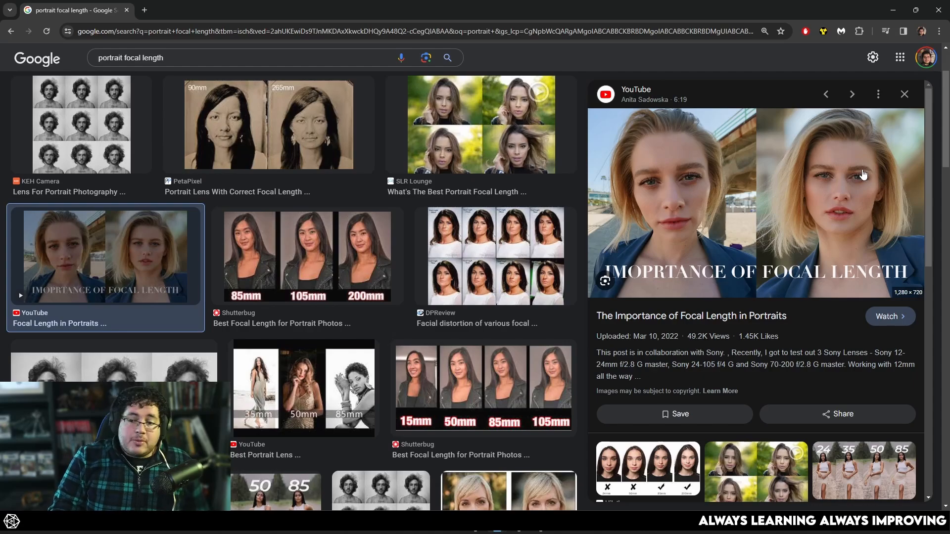
{"action": "scroll", "coordinate": [401, 337], "scroll_direction": "down", "scroll_amount": 4}
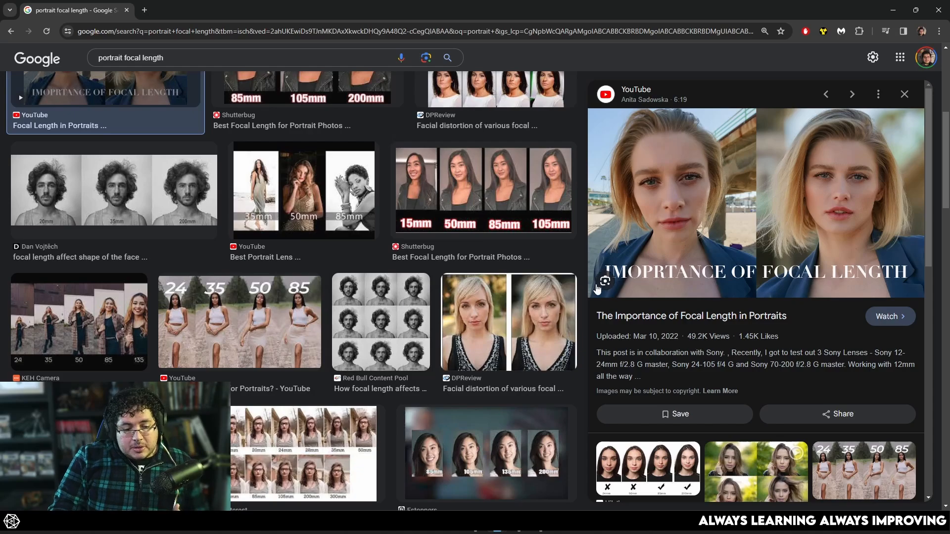
{"action": "left_click", "coordinate": [893, 13]}
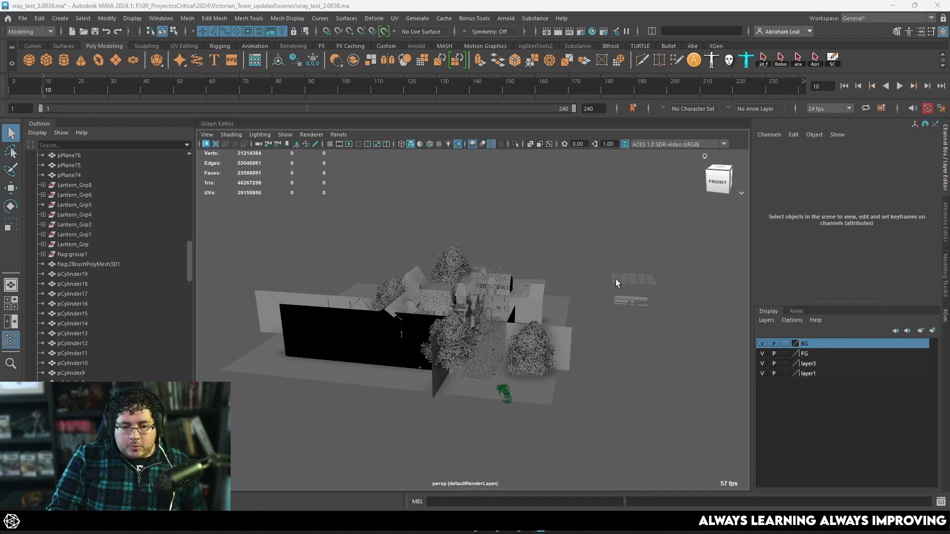
Save the scene under the new name VictorianCityReborn in the project's scenes folder as a Maya ASCII file
{"action": "right_click_drag", "start_coordinate": [616, 280], "coordinate": [617, 359], "text": "alt"}
{"action": "right_click_drag", "start_coordinate": [573, 305], "coordinate": [613, 327], "text": "alt"}
{"action": "left_click_drag", "start_coordinate": [614, 326], "coordinate": [588, 320], "text": "alt"}
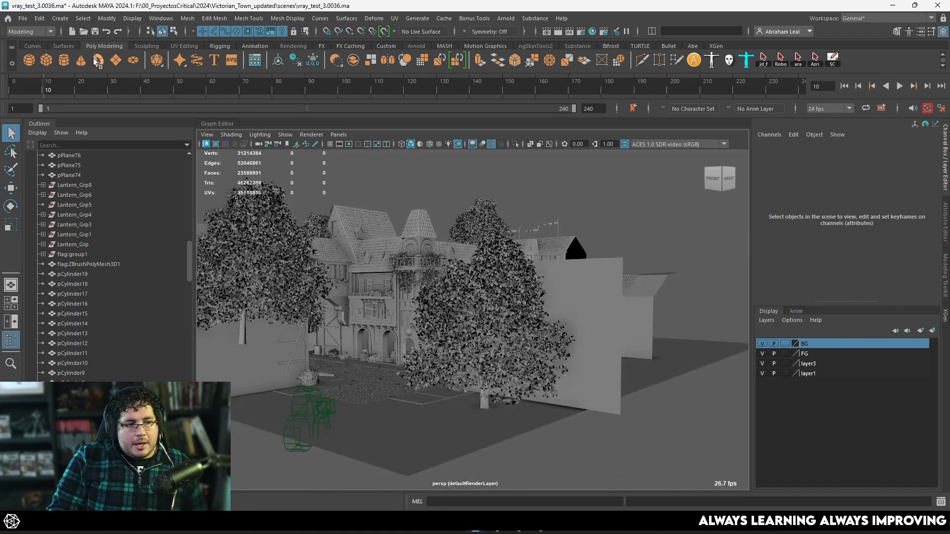
{"action": "left_click", "coordinate": [21, 19]}
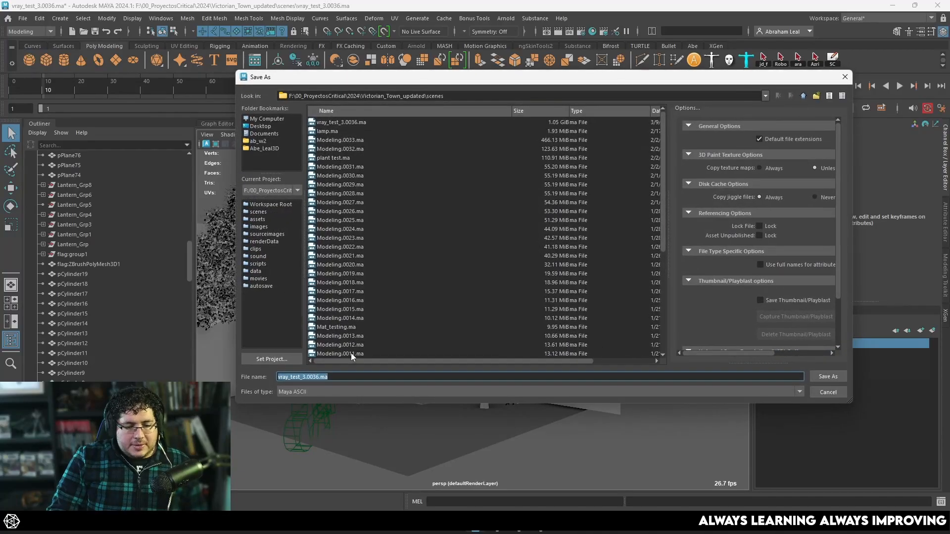
{"action": "type", "text": "Vic"}
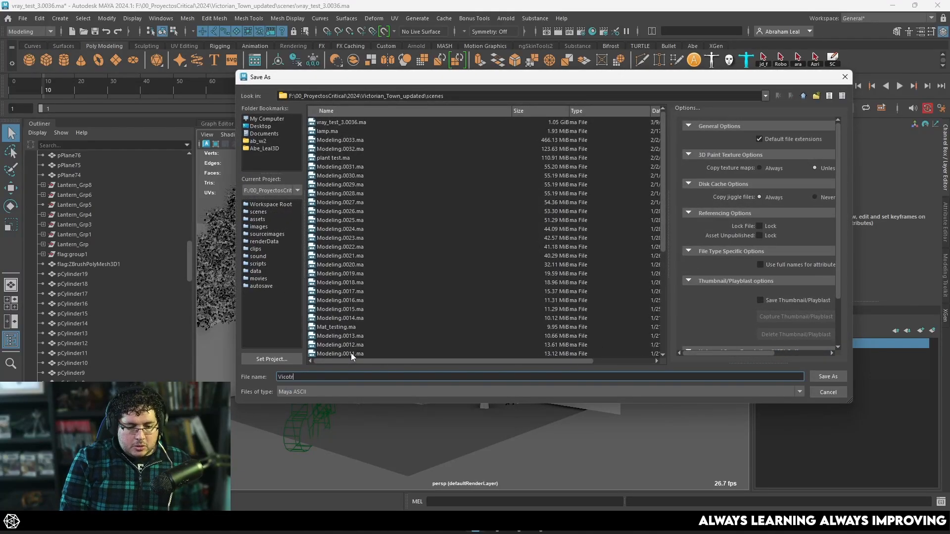
{"action": "type", "text": "torianCityReborn"}
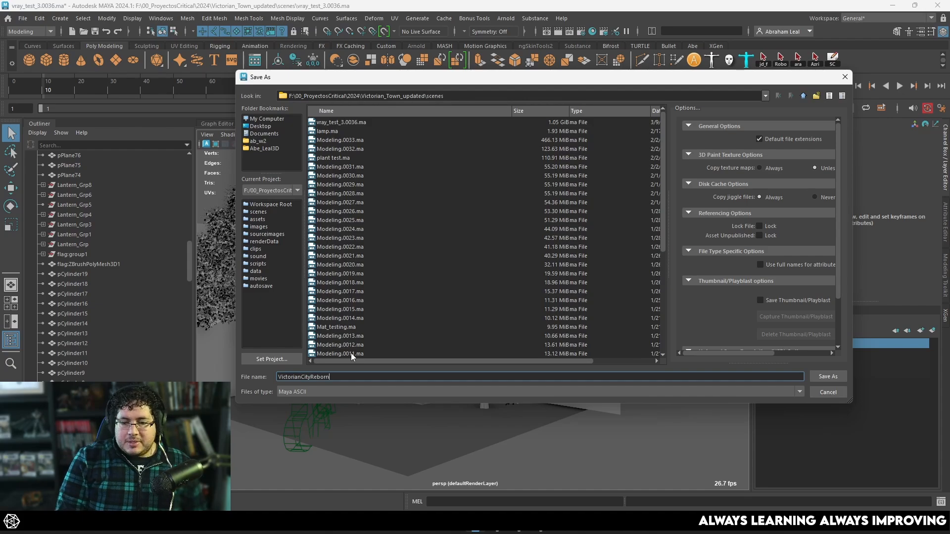
{"action": "key", "text": "Return"}
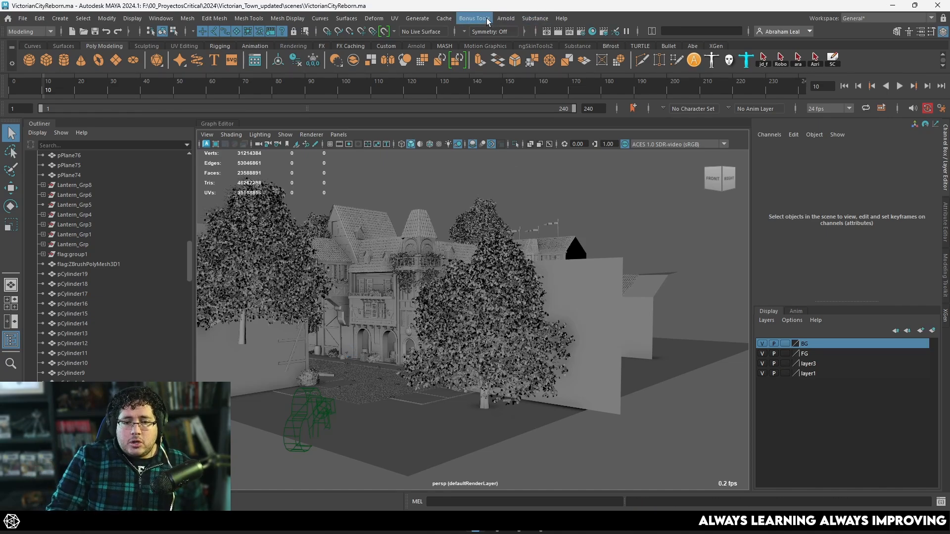
Run Optimize Scene Size to clean unused data out of the scene
{"action": "left_click", "coordinate": [23, 19]}
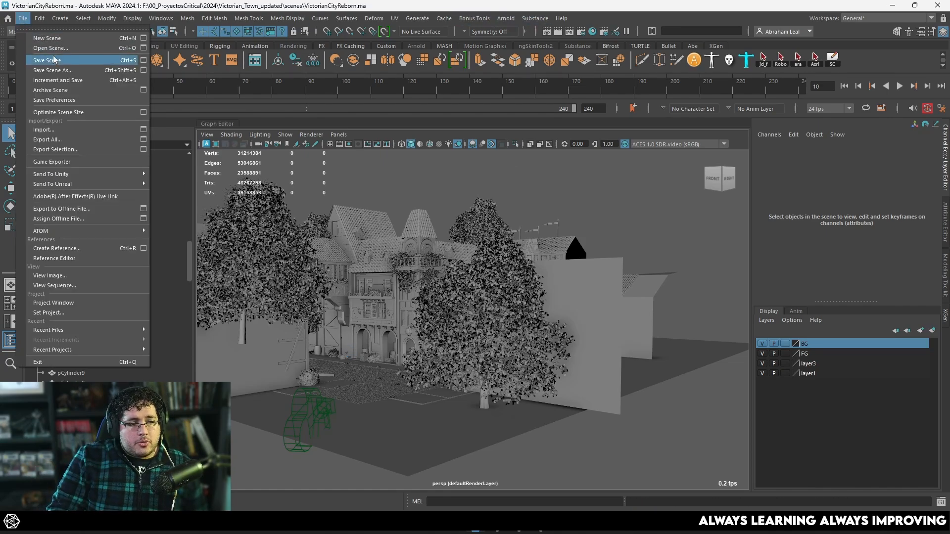
{"action": "left_click", "coordinate": [67, 113]}
{"action": "left_click", "coordinate": [453, 267]}
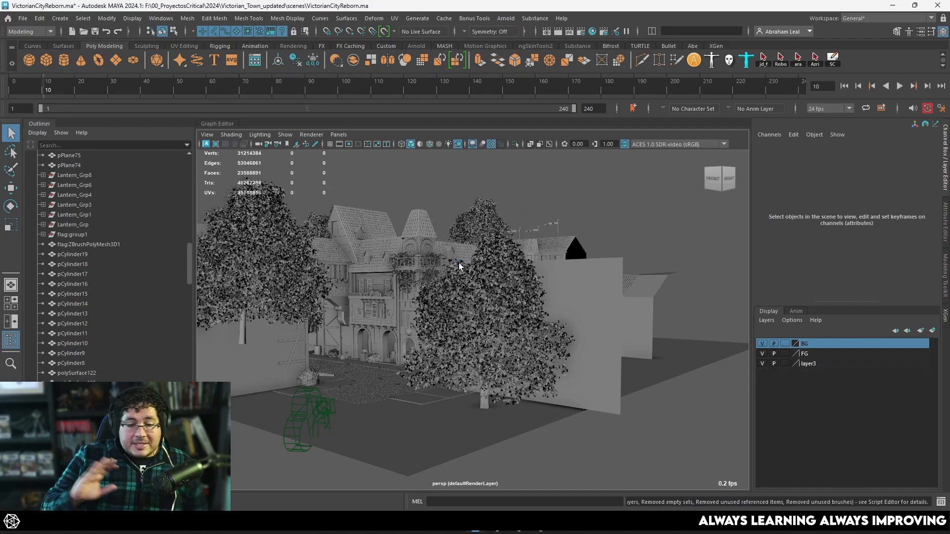
Delete the wood_vray_mtl material in the Hypershade, check the scene's textures and close the Hypershade
{"action": "left_click", "coordinate": [596, 31]}
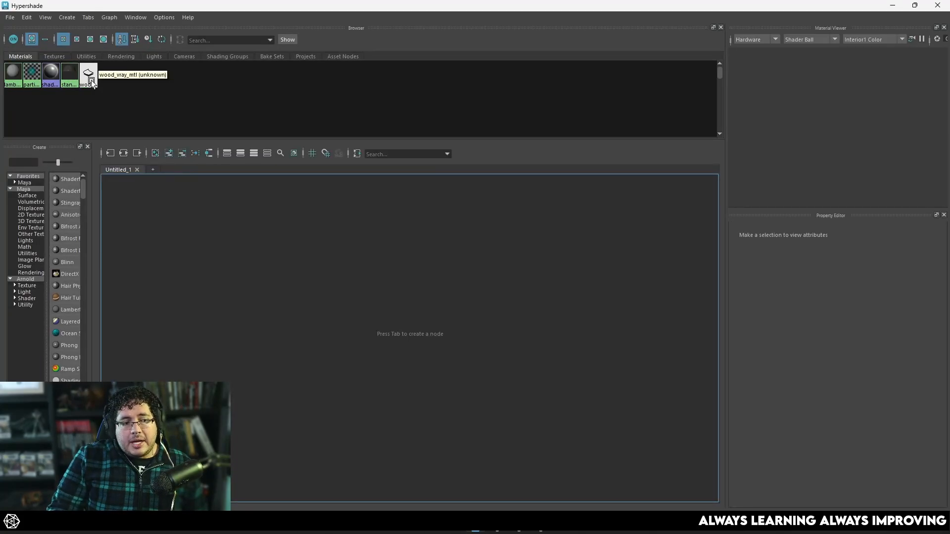
{"action": "left_click", "coordinate": [89, 74]}
{"action": "key", "text": "Delete"}
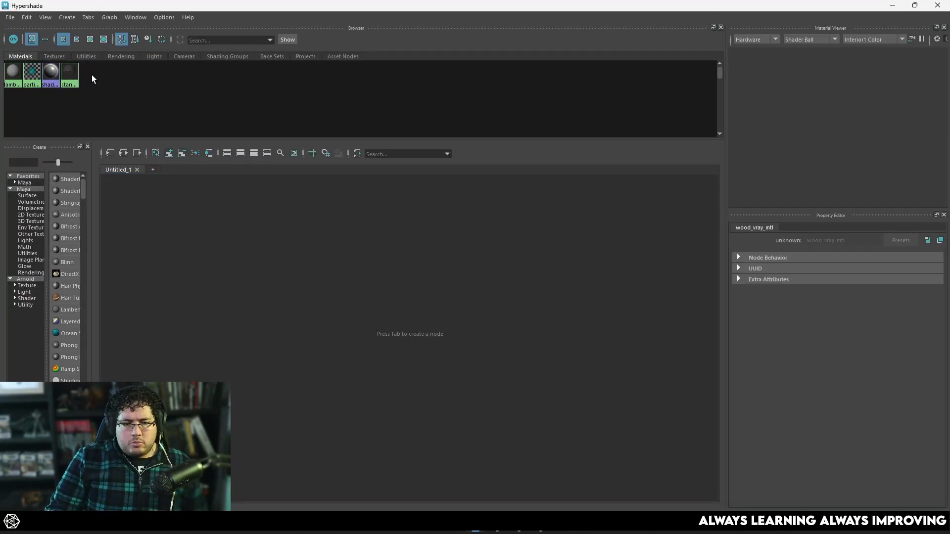
{"action": "left_click", "coordinate": [58, 56]}
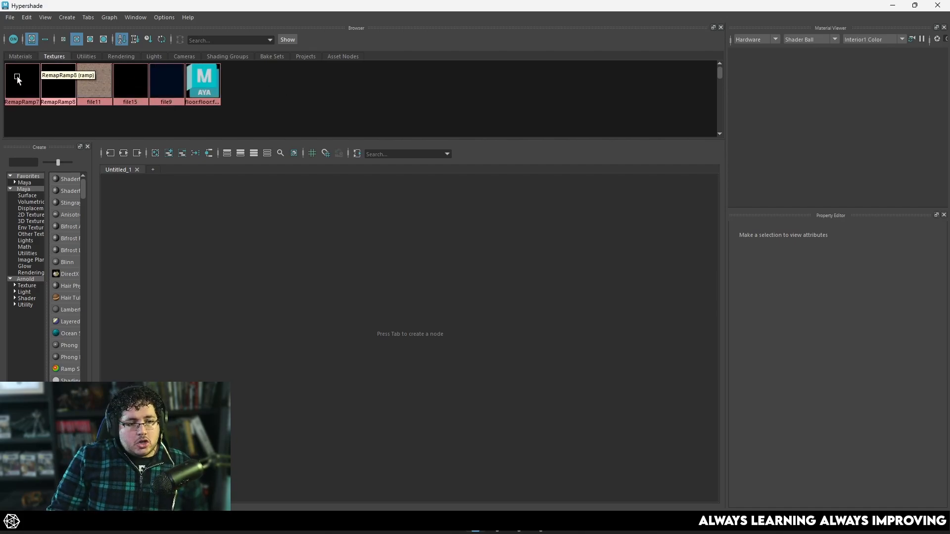
{"action": "left_click", "coordinate": [937, 6]}
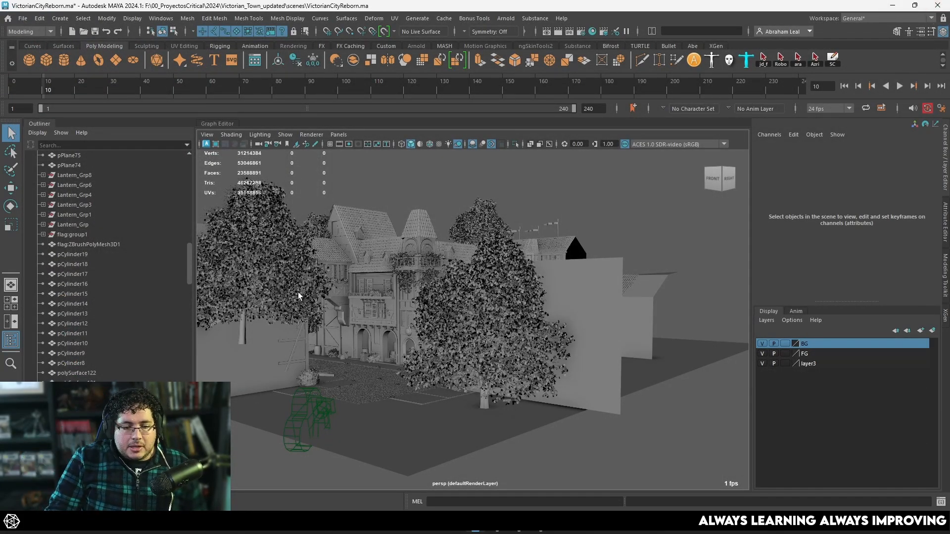
{"action": "left_click", "coordinate": [371, 306]}
{"action": "left_click_drag", "start_coordinate": [370, 305], "coordinate": [373, 252], "text": "alt"}
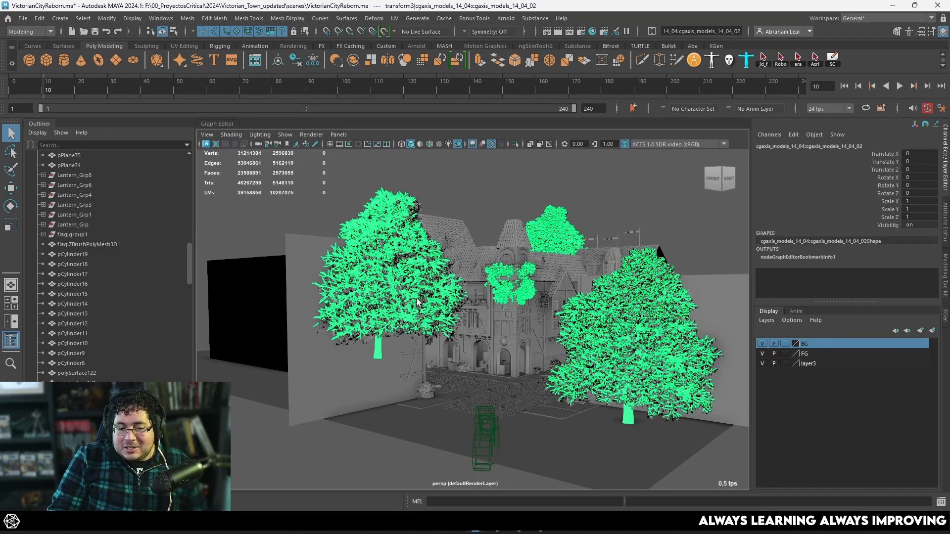
{"action": "left_click", "coordinate": [497, 210]}
{"action": "left_click_drag", "start_coordinate": [548, 242], "coordinate": [502, 218], "text": "alt"}
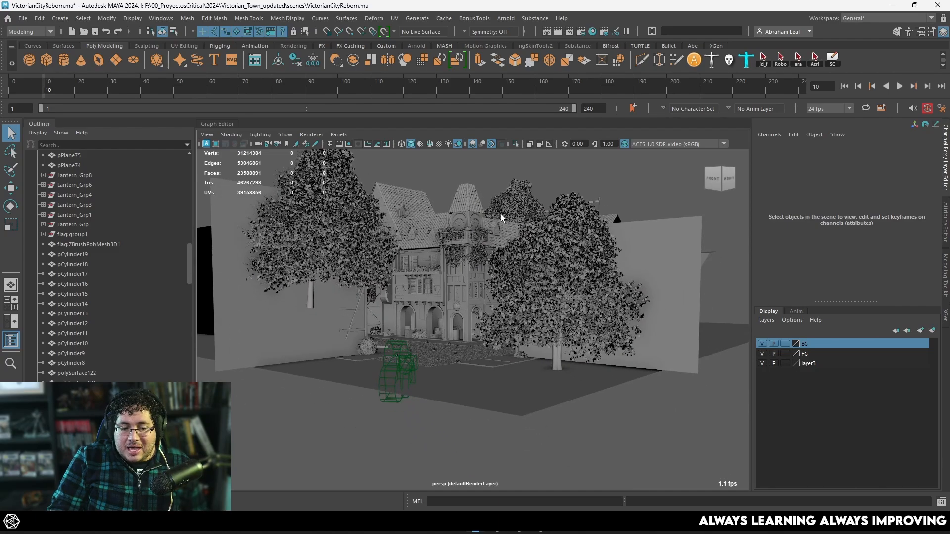
{"action": "left_click", "coordinate": [399, 353]}
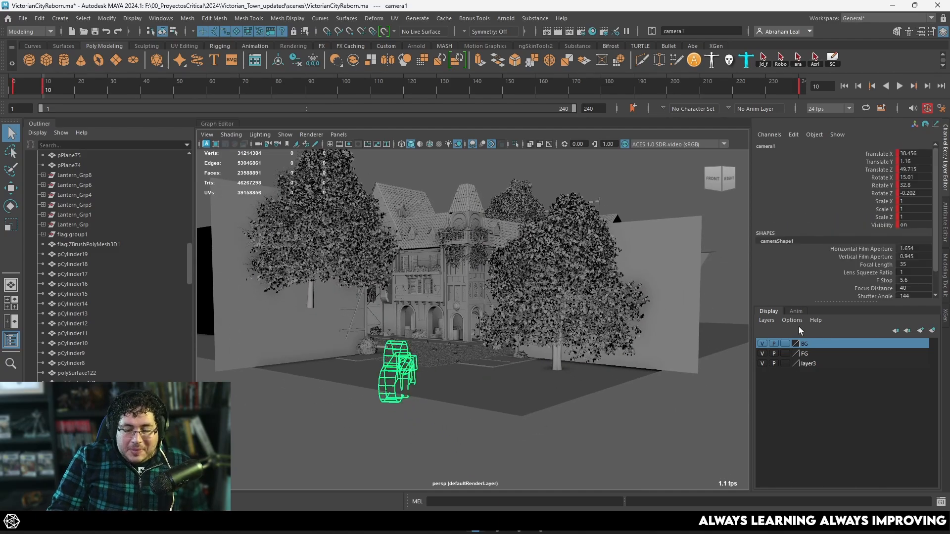
{"action": "left_click", "coordinate": [590, 177]}
Add an Arnold SkyDome Light to the scene and display its detailed attributes
{"action": "left_click", "coordinate": [506, 18]}
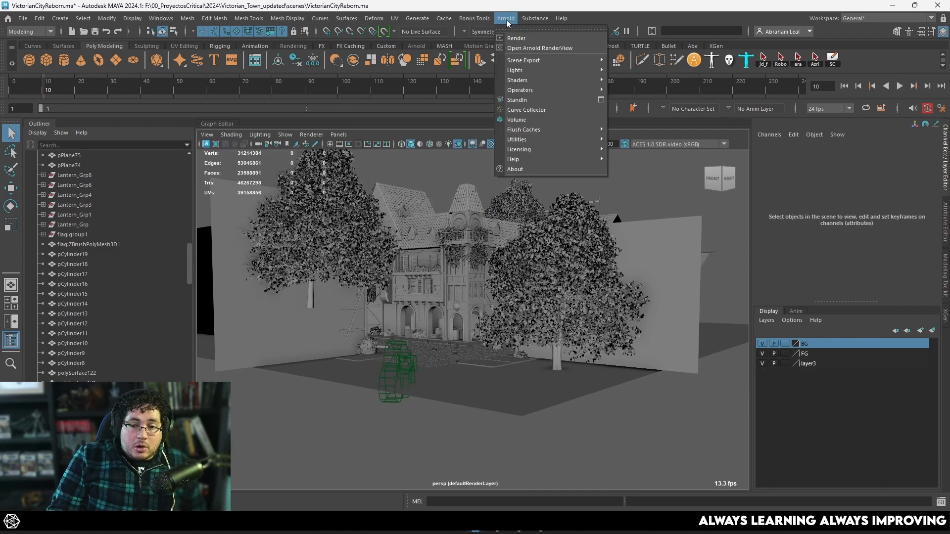
{"action": "mouse_move", "coordinate": [525, 71]}
{"action": "left_click", "coordinate": [652, 80]}
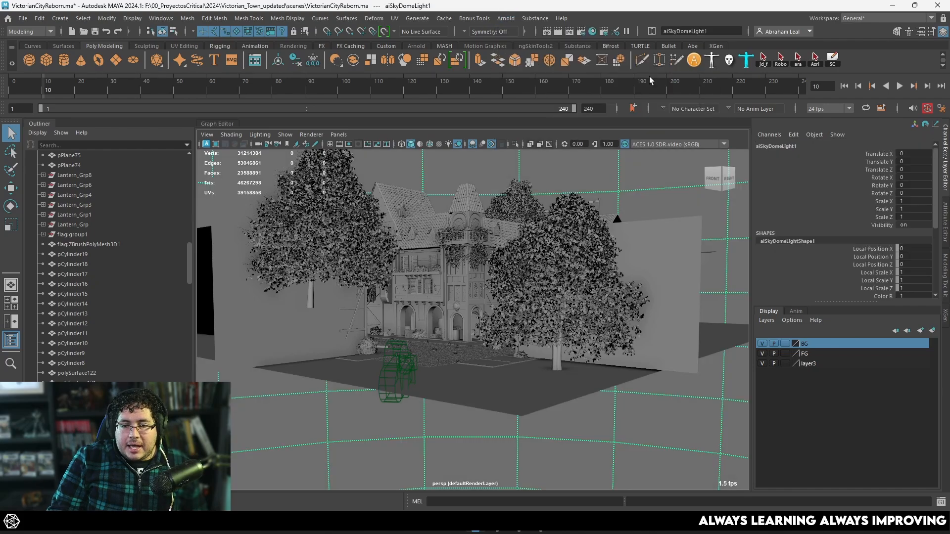
{"action": "key", "text": "ctrl+a"}
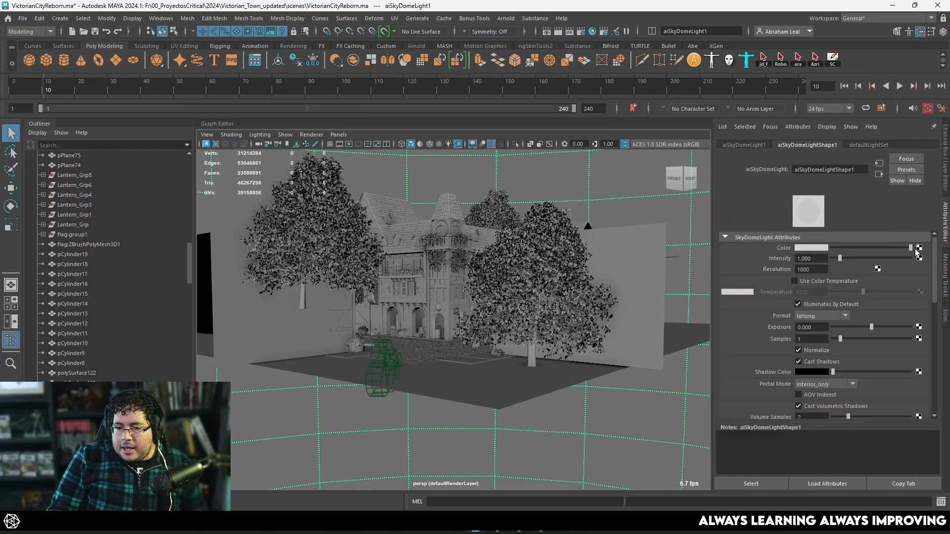
Connect a file texture to the sky dome light's Color and browse for its image
{"action": "left_click", "coordinate": [919, 248]}
{"action": "left_click", "coordinate": [410, 294]}
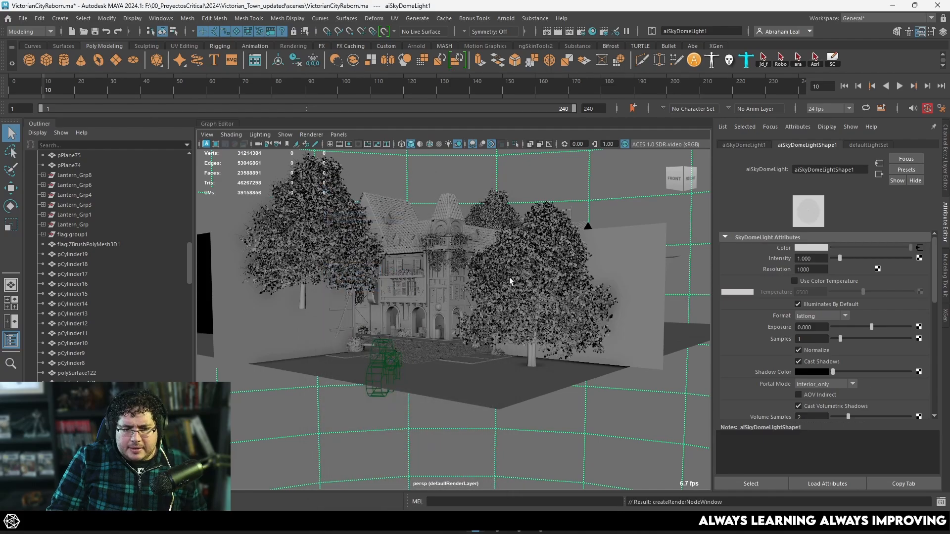
{"action": "left_click", "coordinate": [920, 280]}
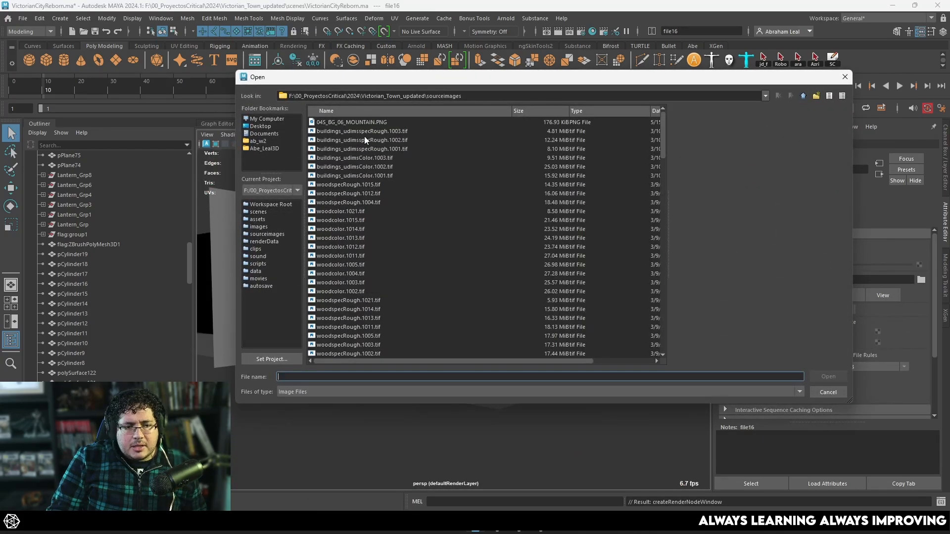
Compare the HDR images in the sourceimages folder and load ArboretumInBloom_Ref.hdr as the sky dome texture
{"action": "scroll", "coordinate": [353, 203], "scroll_direction": "down", "scroll_amount": 9}
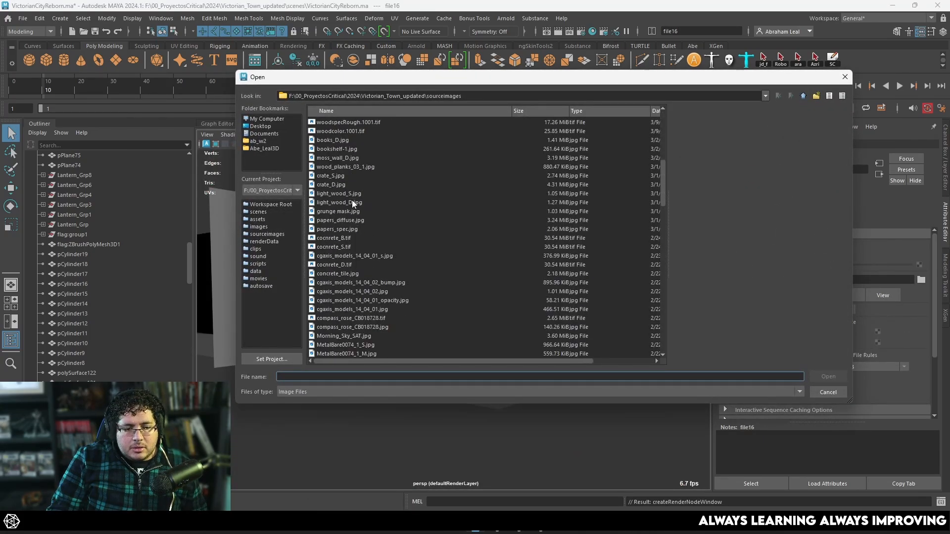
{"action": "scroll", "coordinate": [354, 208], "scroll_direction": "down", "scroll_amount": 10}
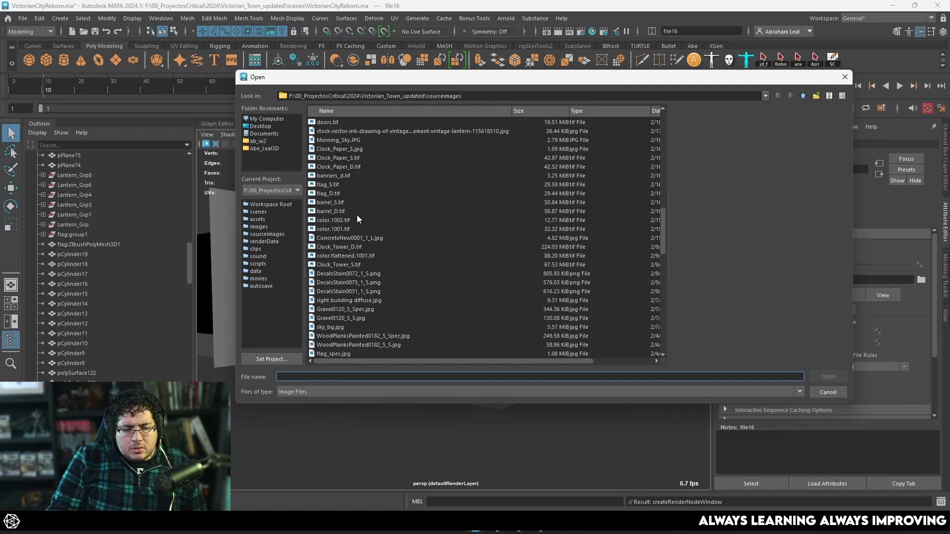
{"action": "scroll", "coordinate": [358, 219], "scroll_direction": "down", "scroll_amount": 10}
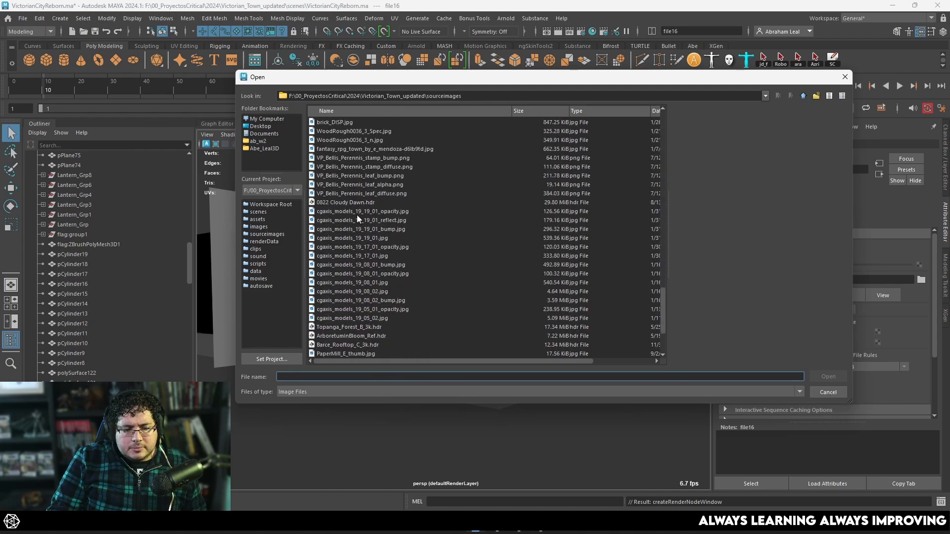
{"action": "scroll", "coordinate": [358, 219], "scroll_direction": "down", "scroll_amount": 5}
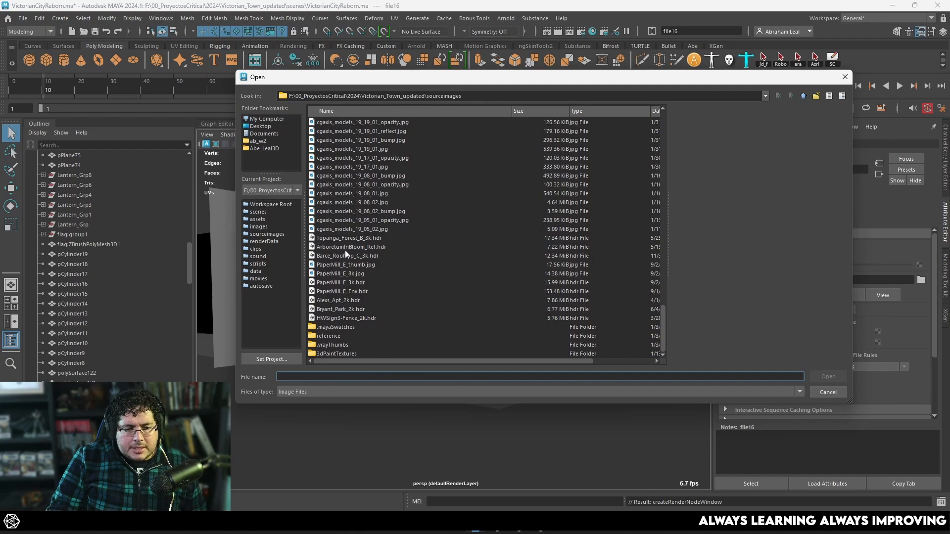
{"action": "left_click", "coordinate": [362, 239]}
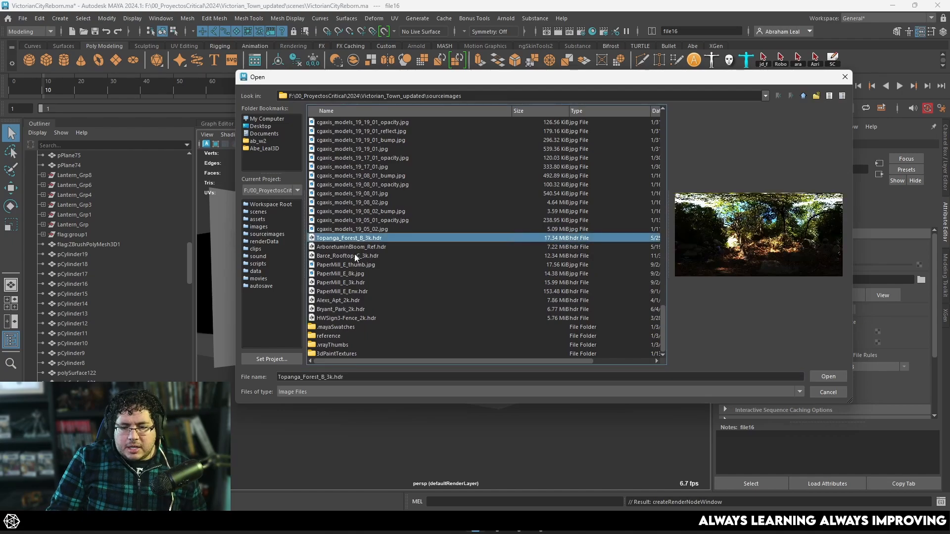
{"action": "left_click", "coordinate": [356, 249]}
{"action": "left_click", "coordinate": [362, 257]}
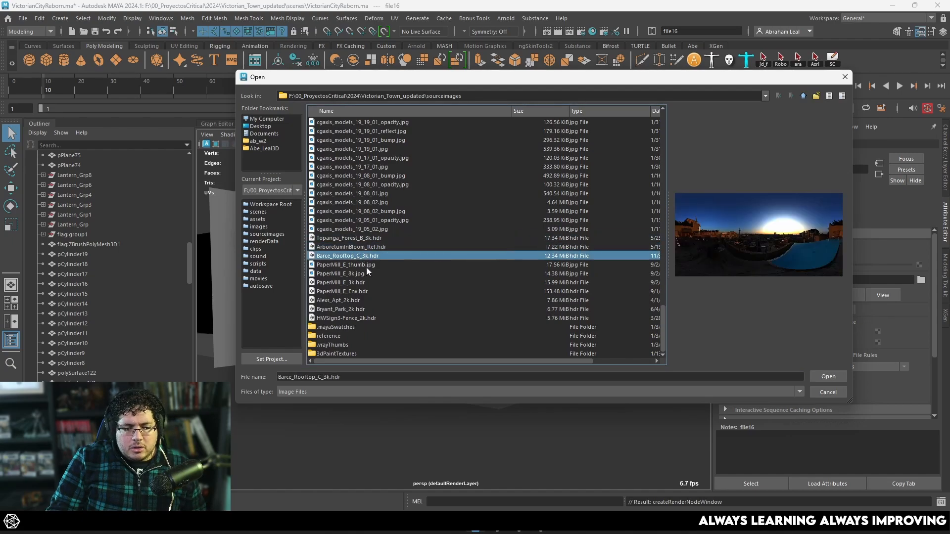
{"action": "left_click", "coordinate": [358, 247]}
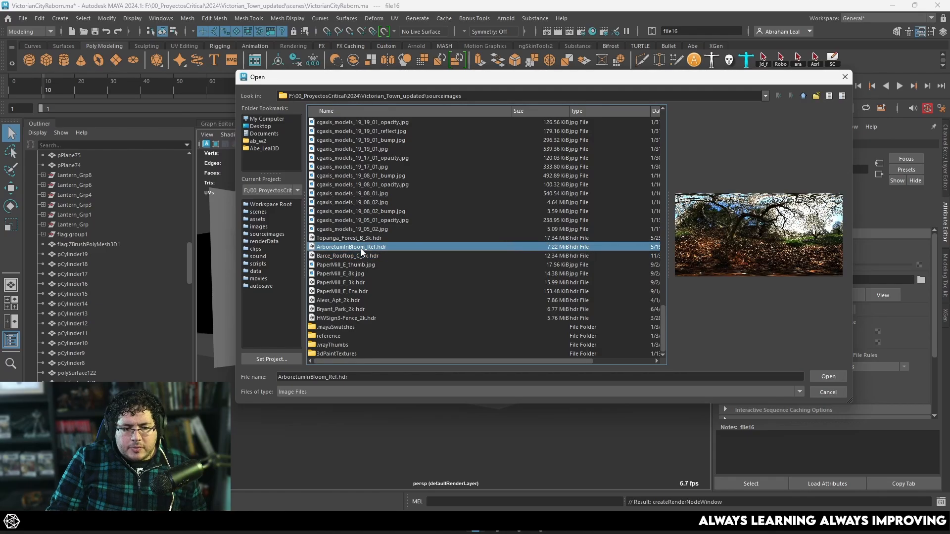
{"action": "left_click", "coordinate": [837, 381]}
Set Arnold's render device to GPU in the Render Settings and close them
{"action": "scroll", "coordinate": [584, 271], "scroll_direction": "down", "scroll_amount": 10}
{"action": "left_click_drag", "start_coordinate": [584, 271], "coordinate": [495, 312], "text": "alt"}
{"action": "scroll", "coordinate": [534, 343], "scroll_direction": "up", "scroll_amount": 10}
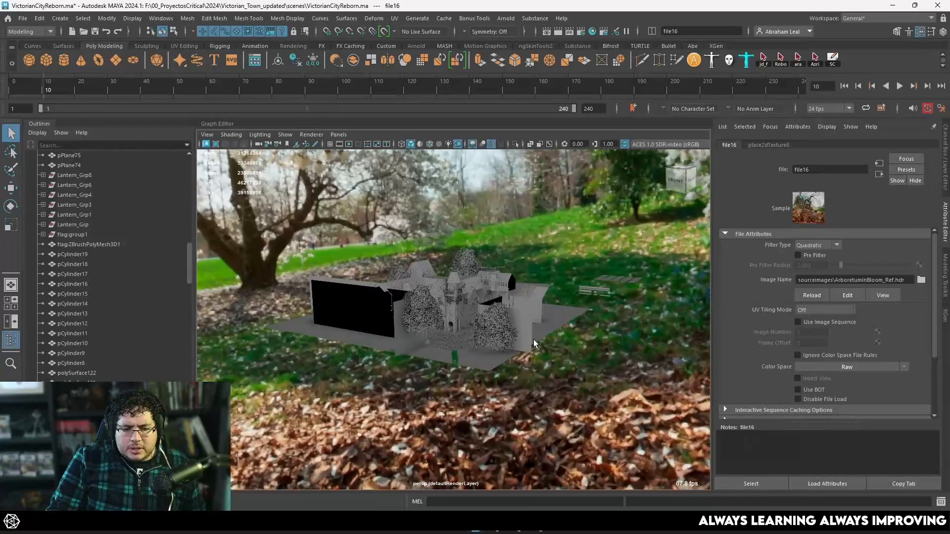
{"action": "left_click_drag", "start_coordinate": [534, 343], "coordinate": [517, 334], "text": "alt"}
{"action": "scroll", "coordinate": [538, 346], "scroll_direction": "up", "scroll_amount": 5}
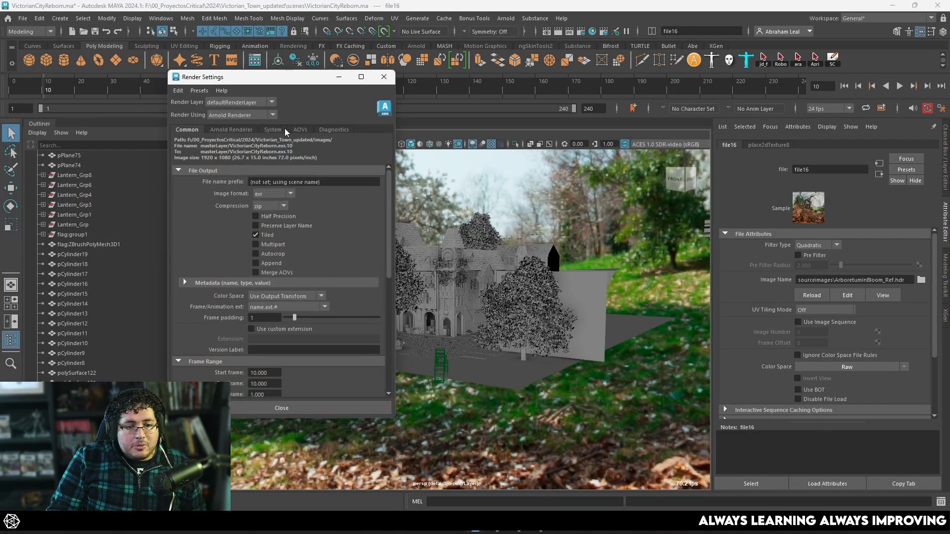
{"action": "left_click", "coordinate": [280, 129]}
{"action": "left_click", "coordinate": [262, 153]}
{"action": "left_click", "coordinate": [264, 172]}
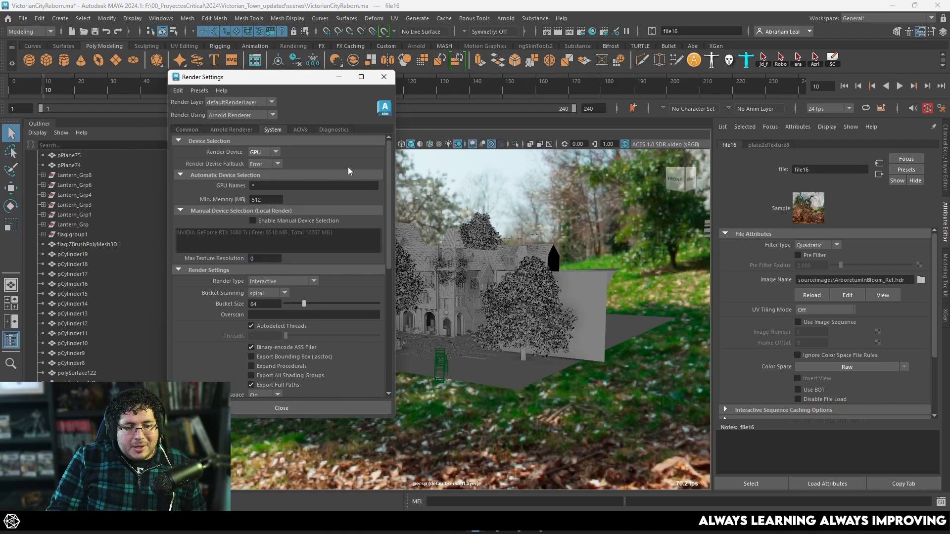
{"action": "left_click", "coordinate": [384, 77]}
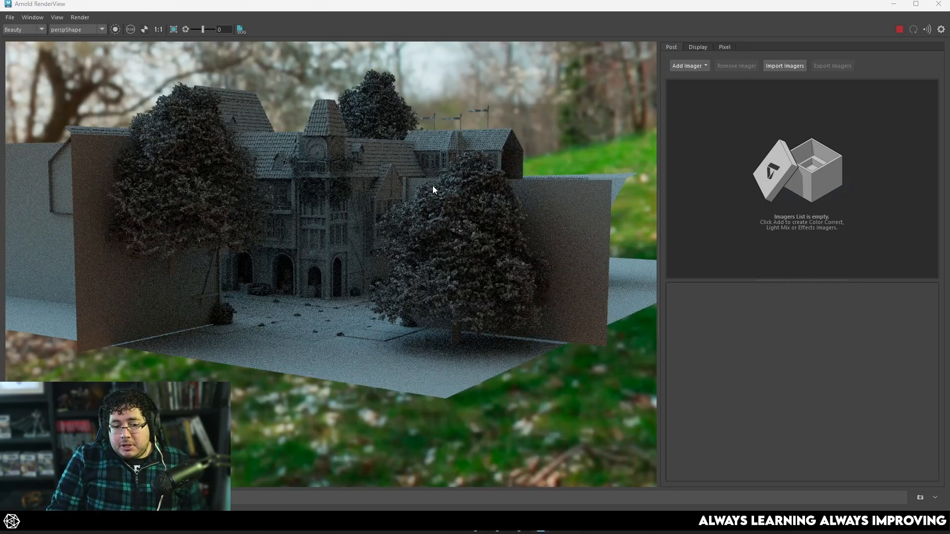
Switch the Arnold RenderView from the perspective view to cameraShape1 and inspect the rendered town
{"action": "scroll", "coordinate": [280, 174], "scroll_direction": "up", "scroll_amount": 3}
{"action": "scroll", "coordinate": [349, 169], "scroll_direction": "down", "scroll_amount": 3}
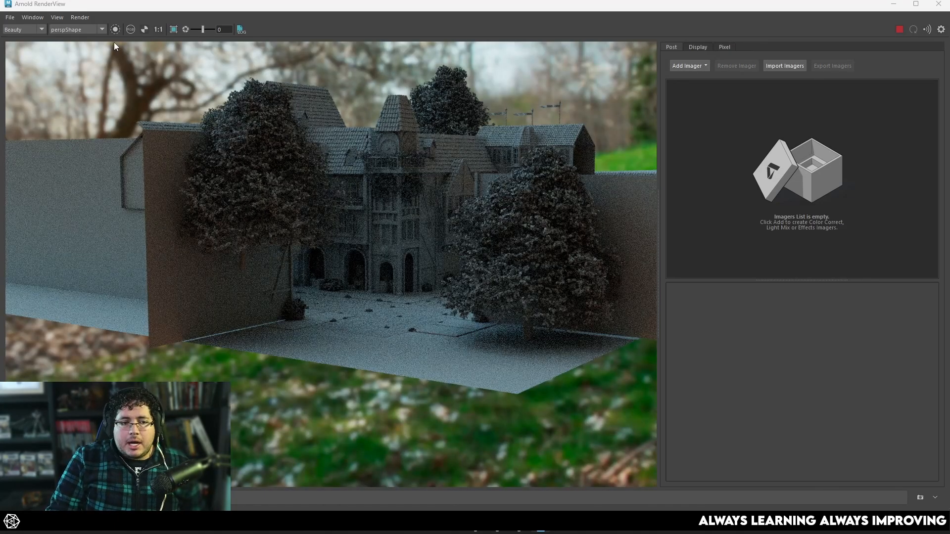
{"action": "left_click", "coordinate": [74, 30]}
{"action": "left_click", "coordinate": [75, 44]}
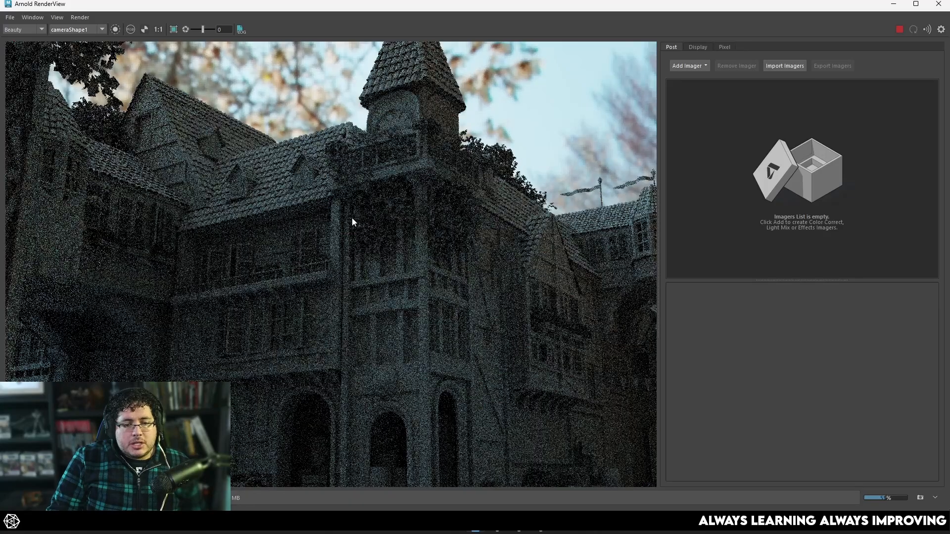
{"action": "scroll", "coordinate": [411, 259], "scroll_direction": "up", "scroll_amount": 2}
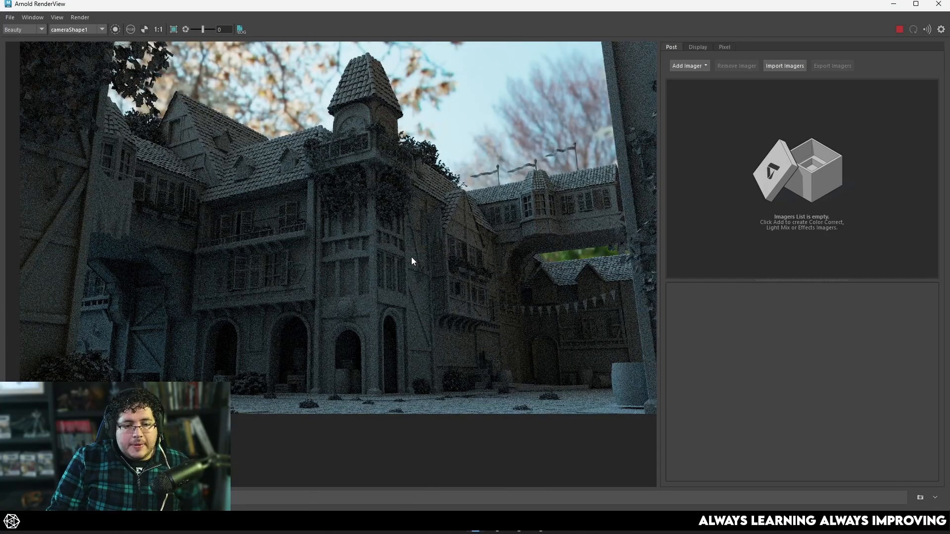
{"action": "scroll", "coordinate": [412, 258], "scroll_direction": "up", "scroll_amount": 1}
{"action": "scroll", "coordinate": [412, 258], "scroll_direction": "down", "scroll_amount": 3}
{"action": "scroll", "coordinate": [412, 257], "scroll_direction": "up", "scroll_amount": 2}
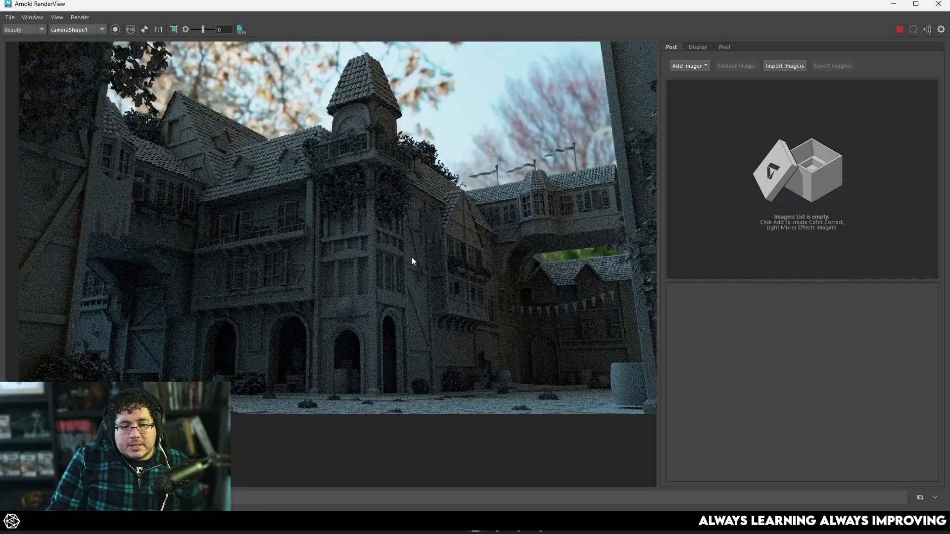
{"action": "scroll", "coordinate": [412, 258], "scroll_direction": "down", "scroll_amount": 1}
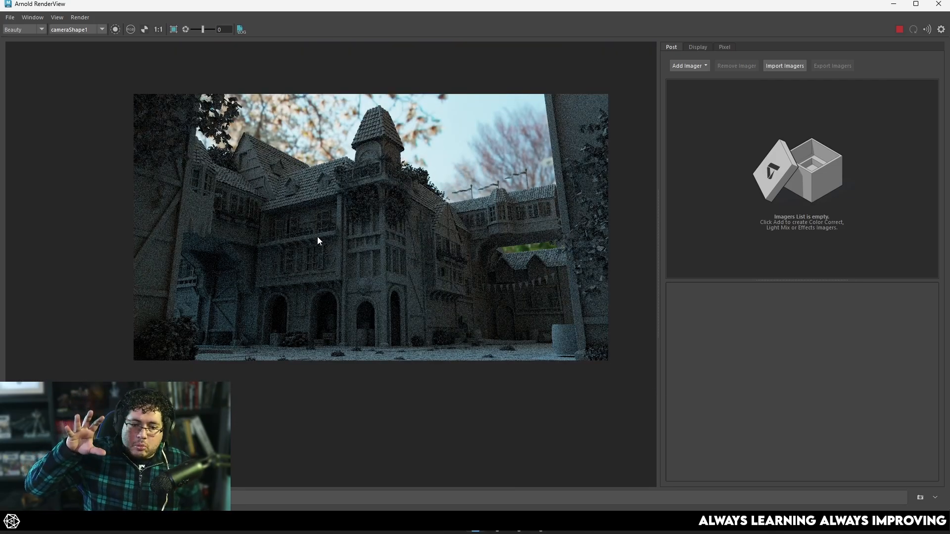
{"action": "scroll", "coordinate": [421, 241], "scroll_direction": "up", "scroll_amount": 2}
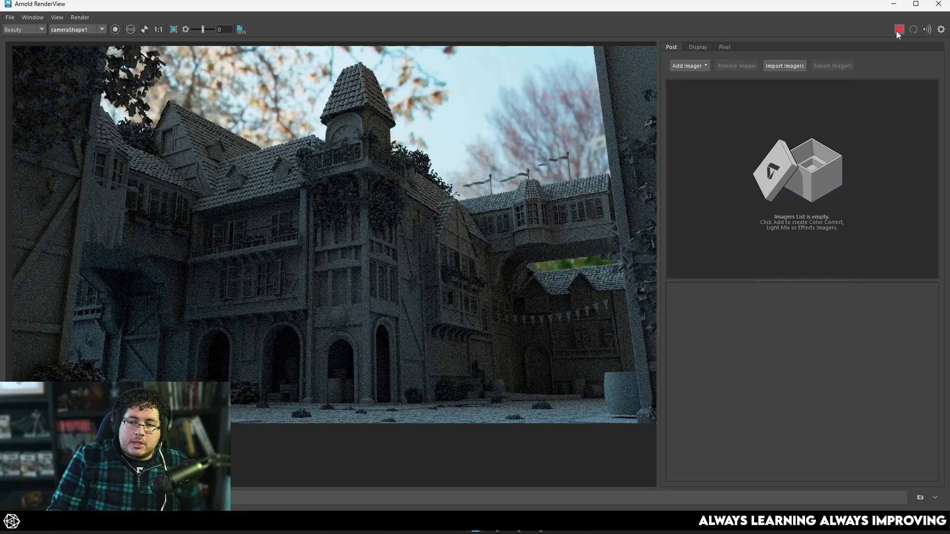
{"action": "left_click", "coordinate": [894, 4]}
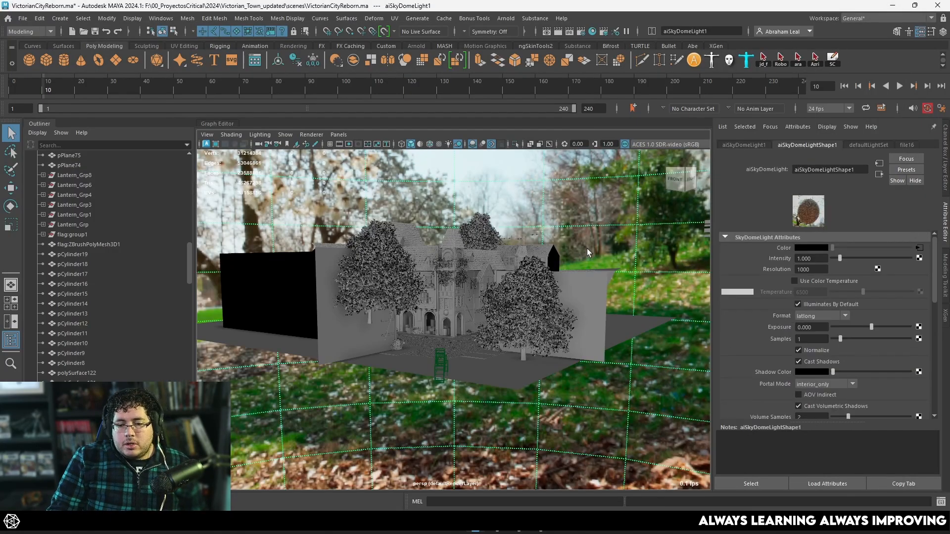
Look through camera1 in the viewport and slightly adjust its framing of the town
{"action": "left_click_drag", "start_coordinate": [587, 249], "coordinate": [454, 419], "text": "alt"}
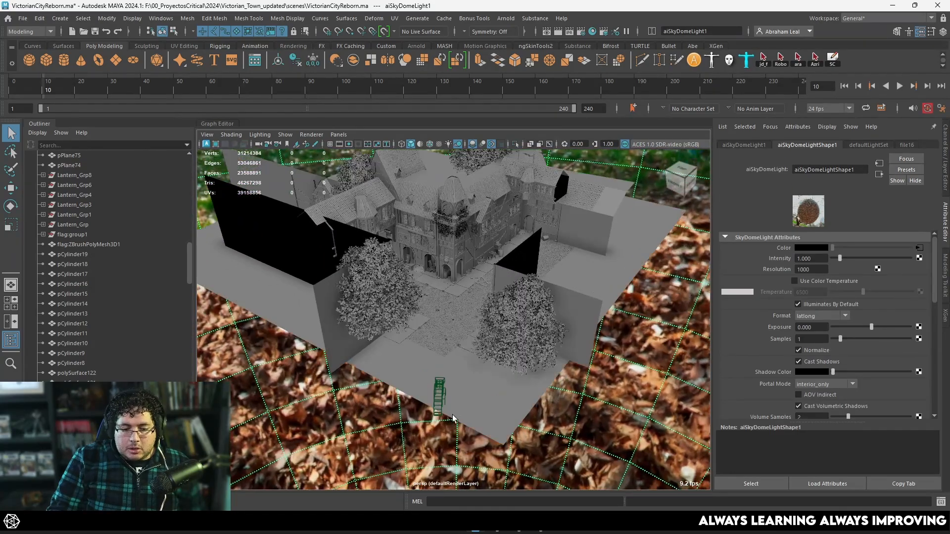
{"action": "left_click", "coordinate": [338, 134]}
{"action": "mouse_move", "coordinate": [362, 165]}
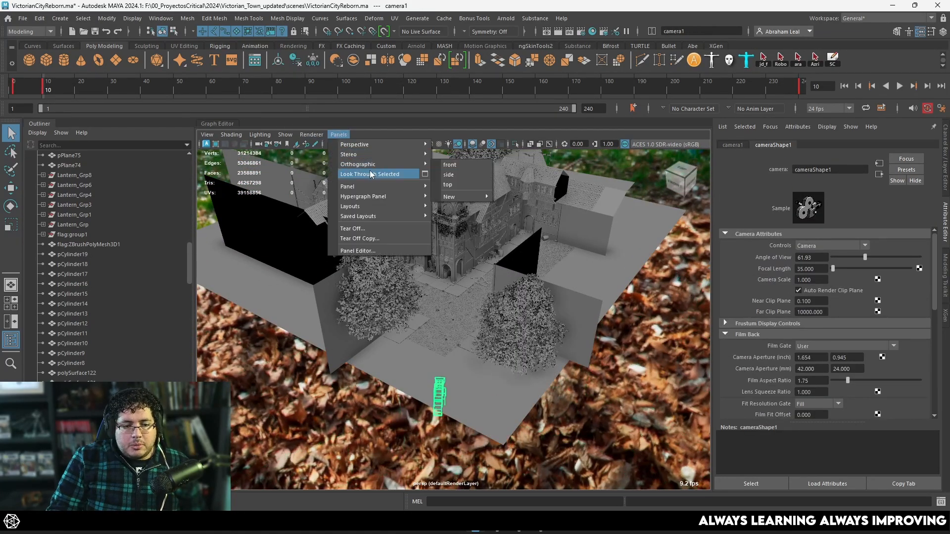
{"action": "left_click", "coordinate": [458, 173]}
{"action": "middle_click_drag", "start_coordinate": [495, 312], "coordinate": [509, 296], "text": "alt"}
{"action": "left_click_drag", "start_coordinate": [509, 296], "coordinate": [504, 295], "text": "alt"}
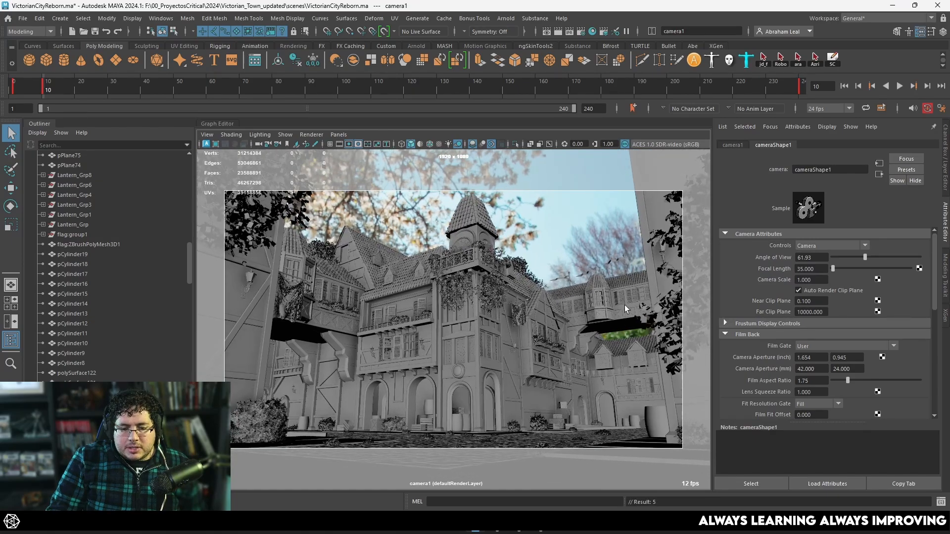
{"action": "middle_click_drag", "start_coordinate": [536, 280], "coordinate": [533, 283], "text": "alt"}
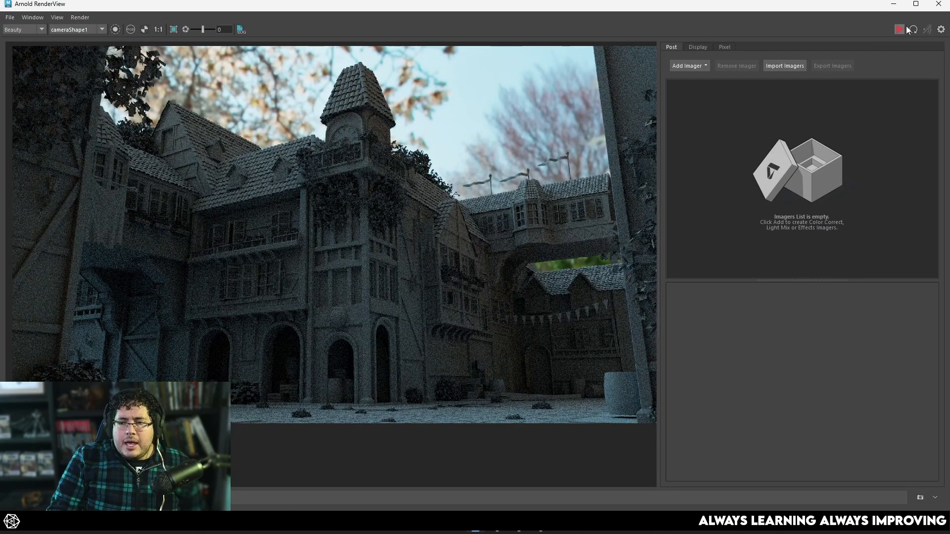
Render the reframed cameraShape1 view in the Arnold RenderView and check its lighting
{"action": "left_click", "coordinate": [905, 28]}
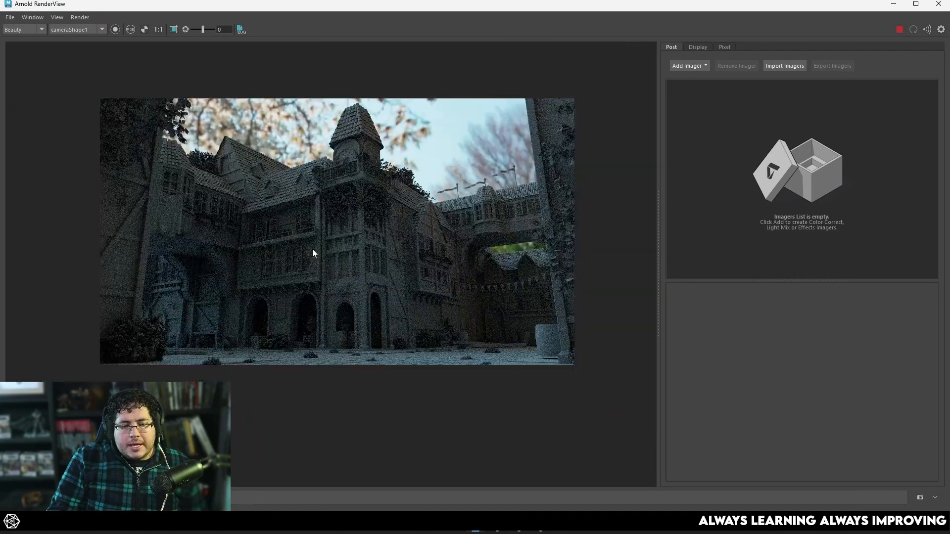
{"action": "scroll", "coordinate": [313, 254], "scroll_direction": "down", "scroll_amount": 1}
{"action": "scroll", "coordinate": [312, 253], "scroll_direction": "up", "scroll_amount": 2}
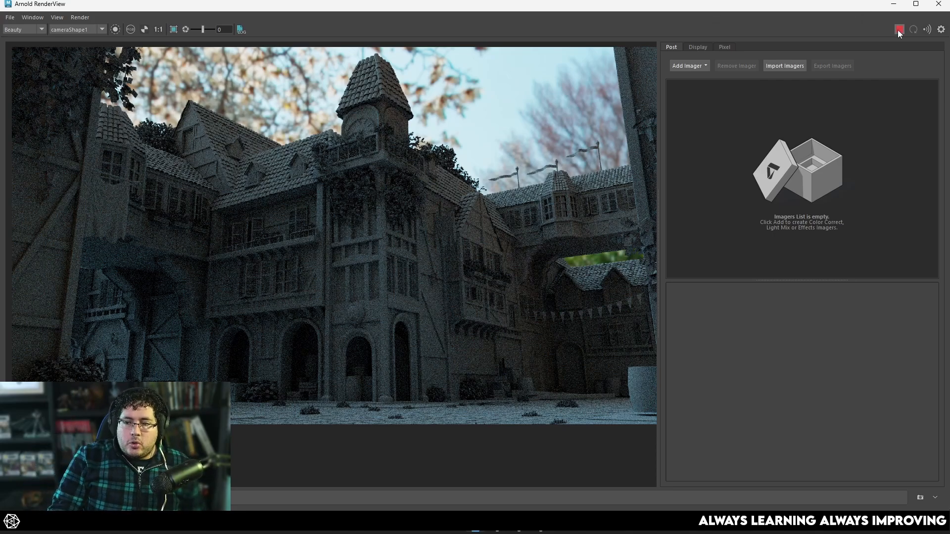
{"action": "left_click", "coordinate": [894, 8]}
Rotate the sky dome light around the town in the perspective view to change the direction of its lighting
{"action": "left_click", "coordinate": [544, 239]}
{"action": "key", "text": "space"}
{"action": "left_click_drag", "start_coordinate": [543, 239], "coordinate": [515, 257]}
{"action": "right_click_drag", "start_coordinate": [514, 257], "coordinate": [146, 180], "text": "alt"}
{"action": "key", "text": "e"}
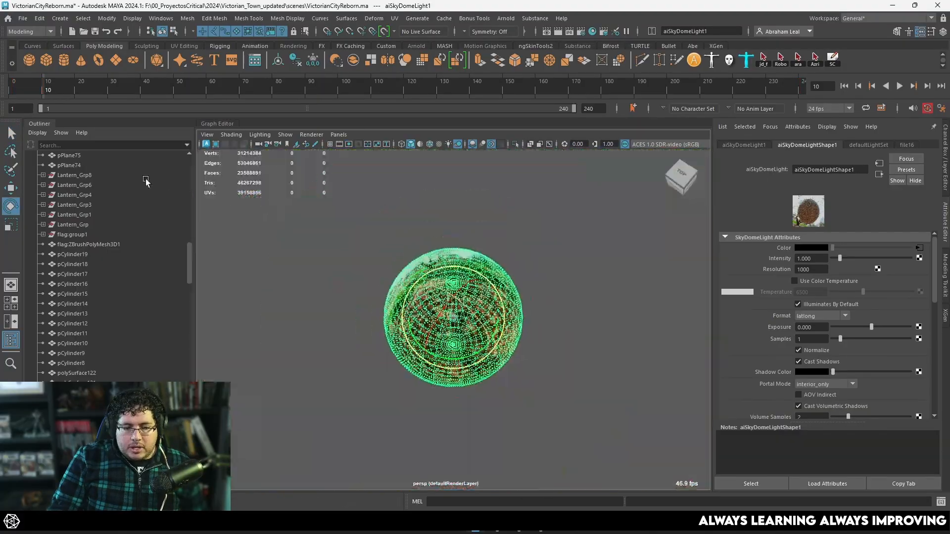
{"action": "left_click_drag", "start_coordinate": [495, 247], "coordinate": [544, 297], "text": "alt"}
{"action": "right_click_drag", "start_coordinate": [545, 297], "coordinate": [584, 317], "text": "alt"}
{"action": "left_click_drag", "start_coordinate": [495, 317], "coordinate": [476, 258], "text": "alt"}
{"action": "right_click_drag", "start_coordinate": [475, 257], "coordinate": [646, 452], "text": "alt"}
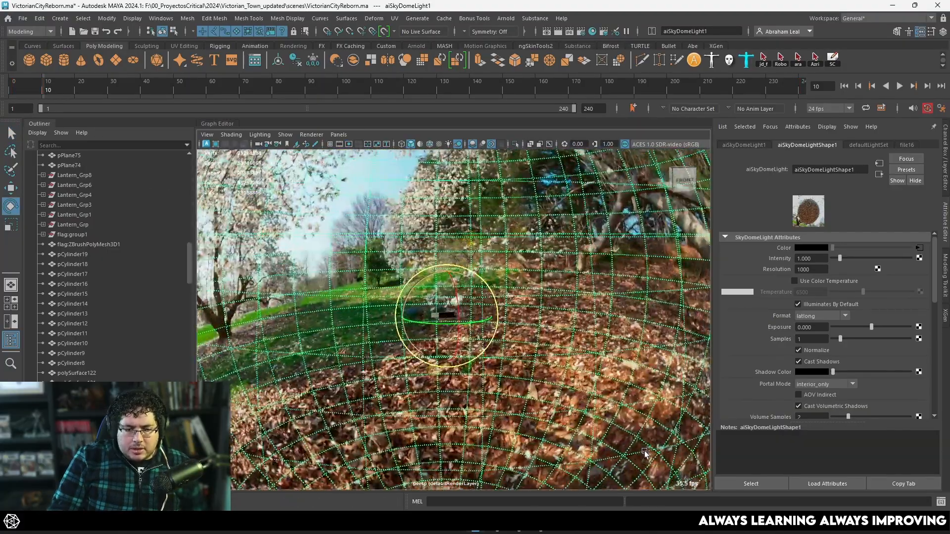
{"action": "left_click_drag", "start_coordinate": [446, 277], "coordinate": [300, 247], "text": "alt"}
{"action": "left_click_drag", "start_coordinate": [377, 260], "coordinate": [490, 369], "text": "alt"}
Render the cameraShape1 view again and check the town under the rotated sky dome
{"action": "key", "text": "alt+Tab"}
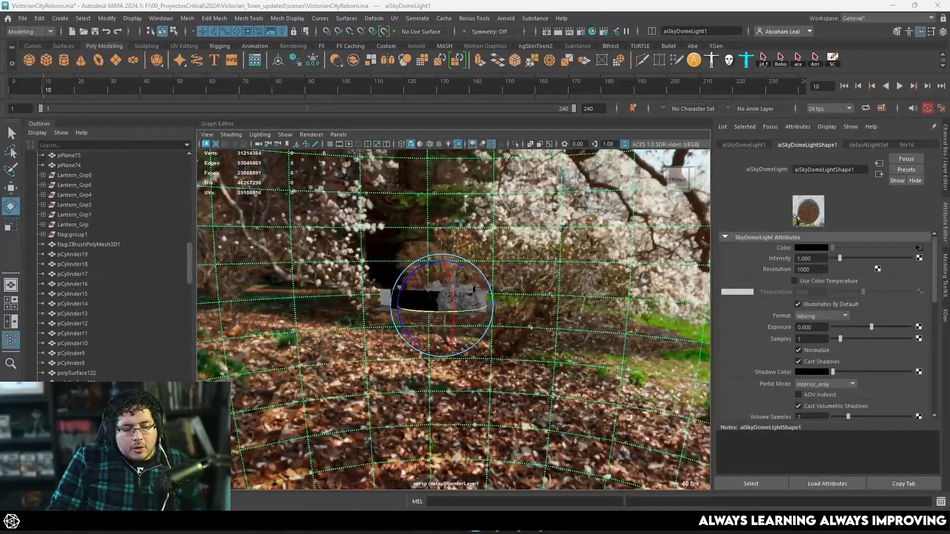
{"action": "left_click", "coordinate": [899, 29]}
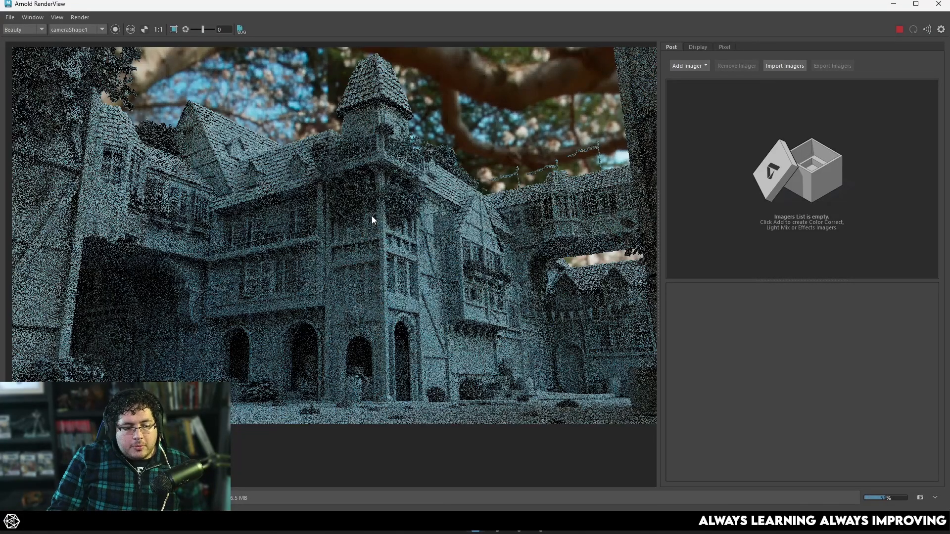
{"action": "scroll", "coordinate": [373, 220], "scroll_direction": "up", "scroll_amount": 2}
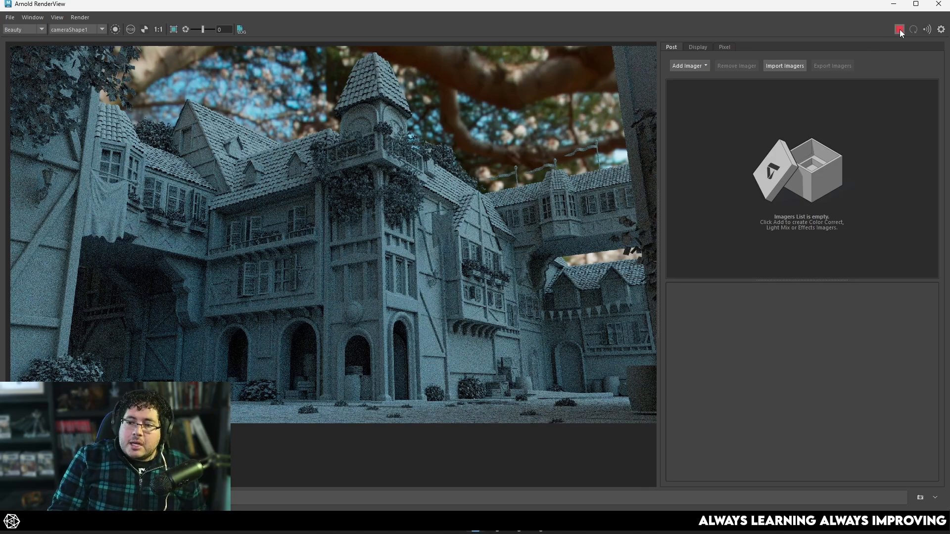
{"action": "left_click", "coordinate": [894, 5]}
Set the sky dome light's Camera visibility to 0 to hide its image from the camera, and render again
{"action": "scroll", "coordinate": [771, 349], "scroll_direction": "down", "scroll_amount": 3}
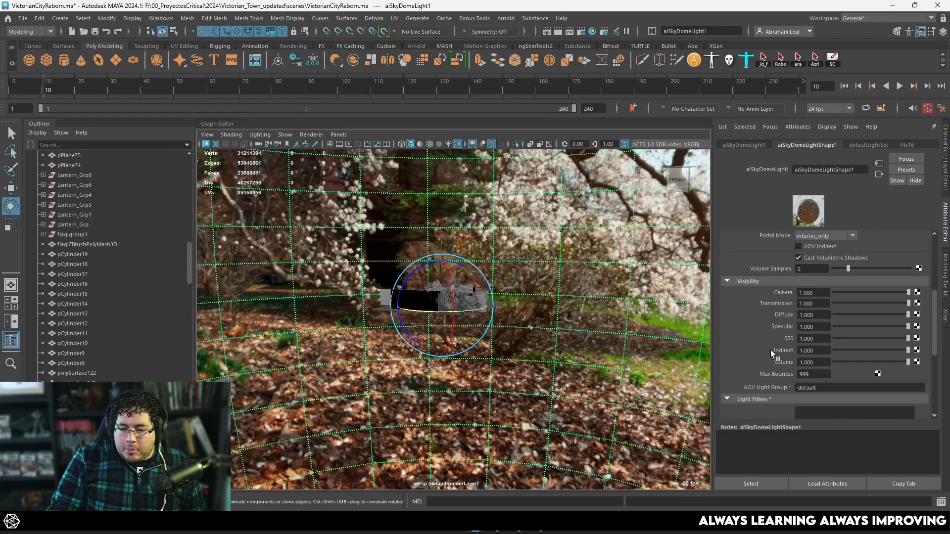
{"action": "left_click_drag", "start_coordinate": [850, 265], "coordinate": [797, 268]}
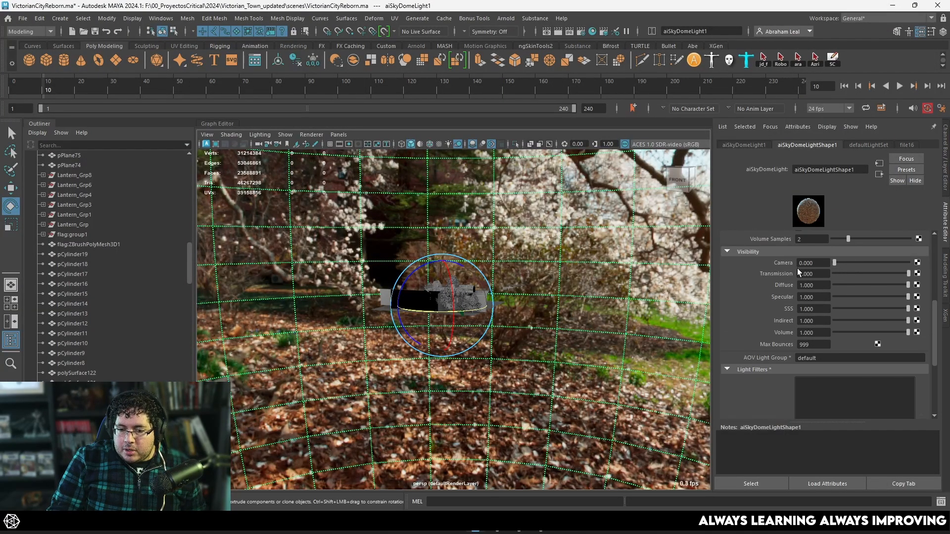
{"action": "left_click", "coordinate": [45, 502]}
{"action": "left_click", "coordinate": [899, 30]}
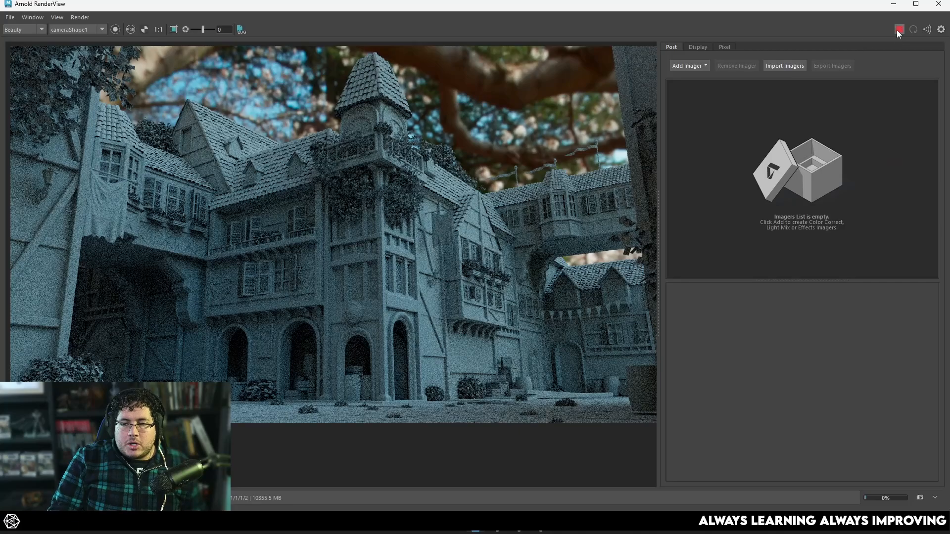
{"action": "scroll", "coordinate": [401, 111], "scroll_direction": "down", "scroll_amount": 2}
{"action": "scroll", "coordinate": [277, 129], "scroll_direction": "up", "scroll_amount": 1}
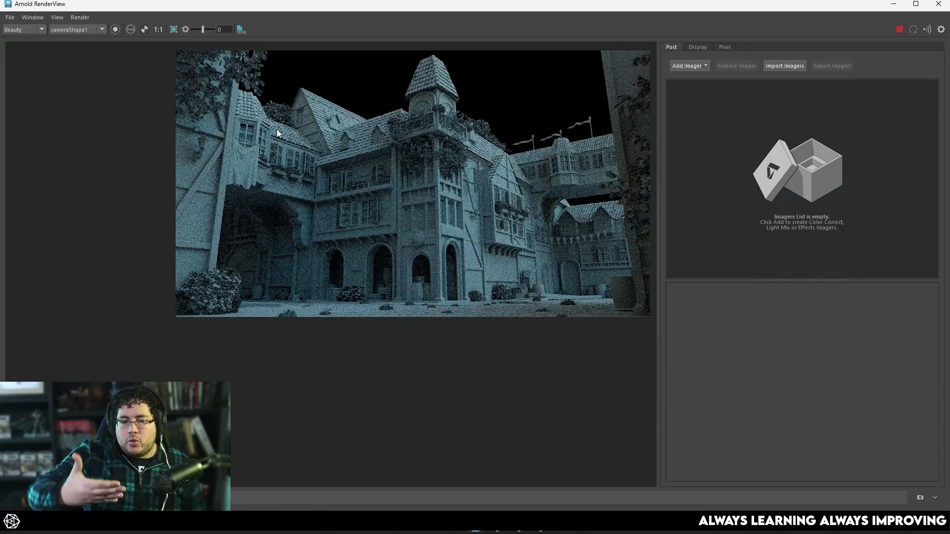
Examine the cameraShape1 render of the town with the sky dome hidden from the camera, and stop rendering
{"action": "middle_click_drag", "start_coordinate": [385, 161], "coordinate": [340, 201]}
{"action": "scroll", "coordinate": [340, 200], "scroll_direction": "up", "scroll_amount": 1}
{"action": "scroll", "coordinate": [389, 207], "scroll_direction": "down", "scroll_amount": 1}
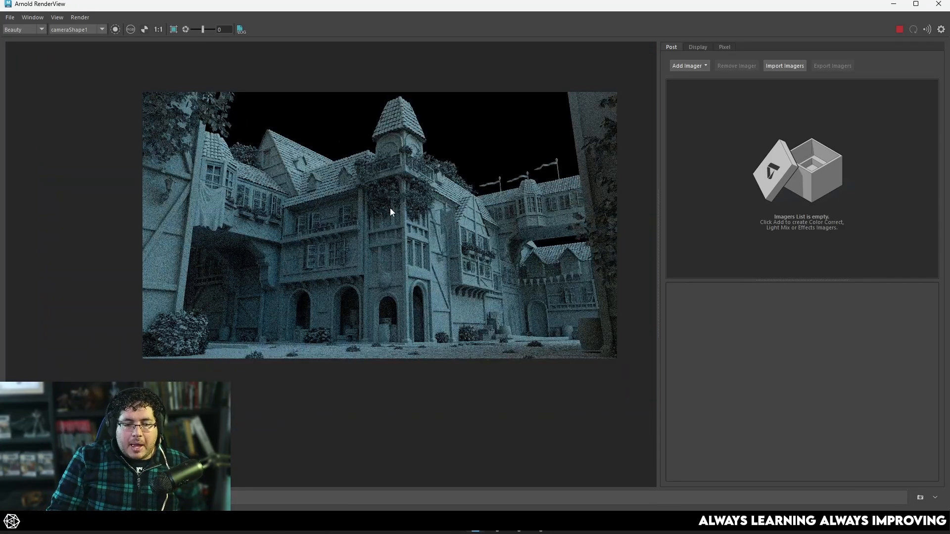
{"action": "scroll", "coordinate": [390, 208], "scroll_direction": "up", "scroll_amount": 1}
{"action": "scroll", "coordinate": [443, 188], "scroll_direction": "down", "scroll_amount": 1}
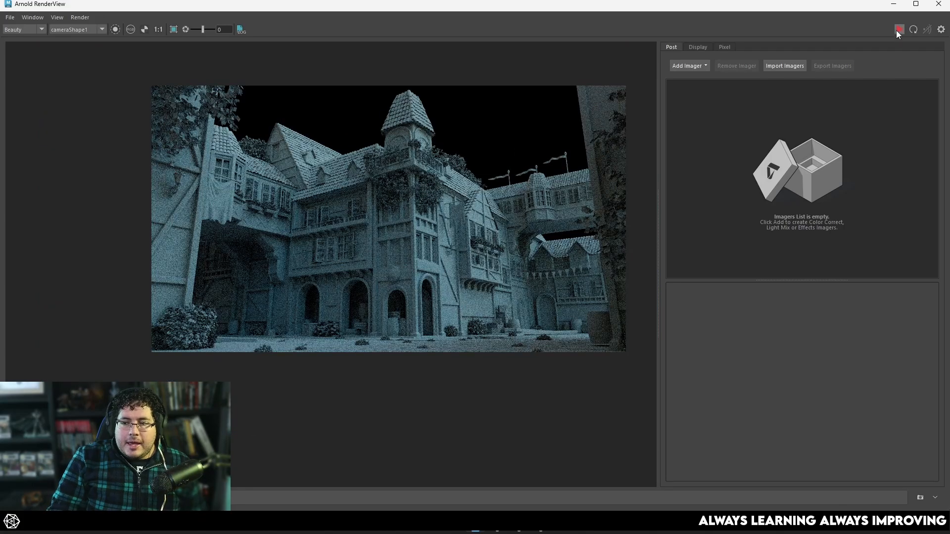
{"action": "left_click", "coordinate": [894, 3]}
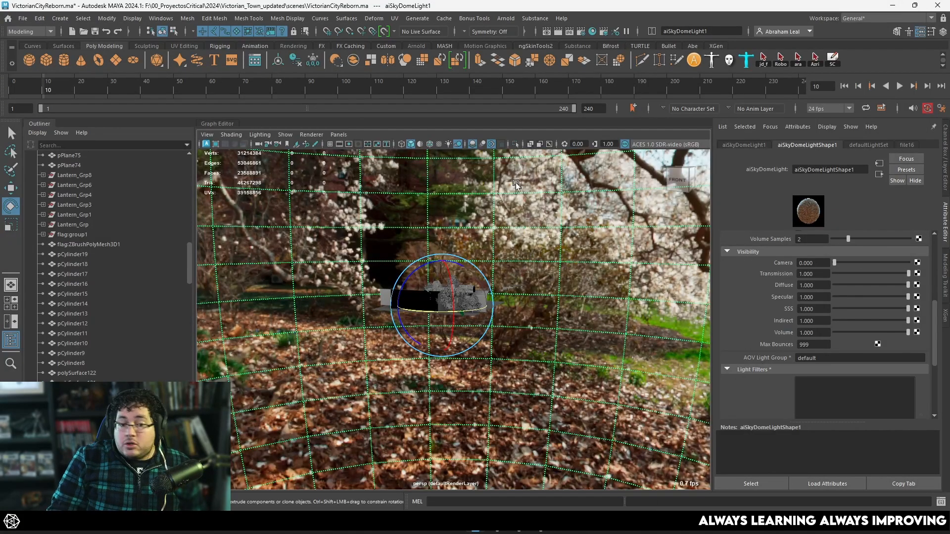
Create an Arnold area light and move it high up beside the Victorian town in the perspective view
{"action": "left_click", "coordinate": [505, 19]}
{"action": "mouse_move", "coordinate": [540, 72]}
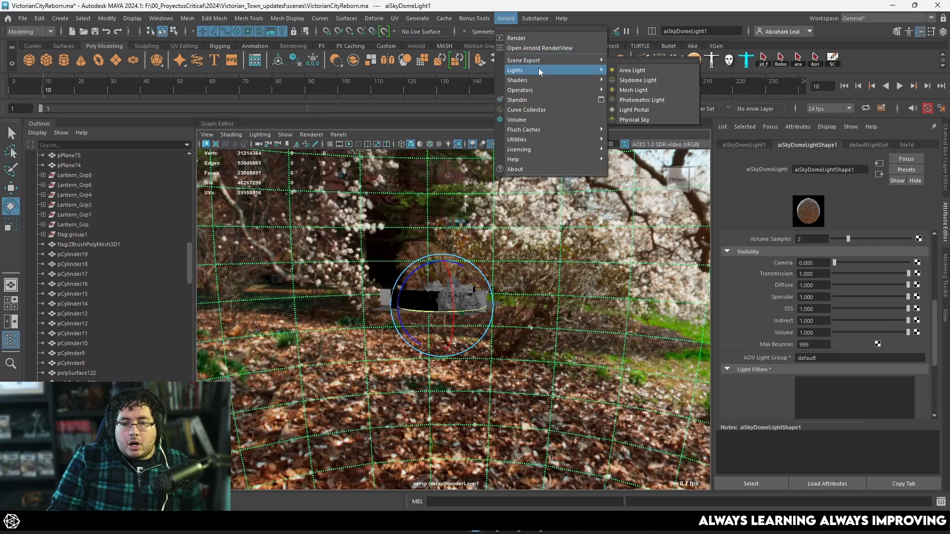
{"action": "left_click", "coordinate": [637, 73]}
{"action": "scroll", "coordinate": [508, 231], "scroll_direction": "up", "scroll_amount": 3}
{"action": "key", "text": "w"}
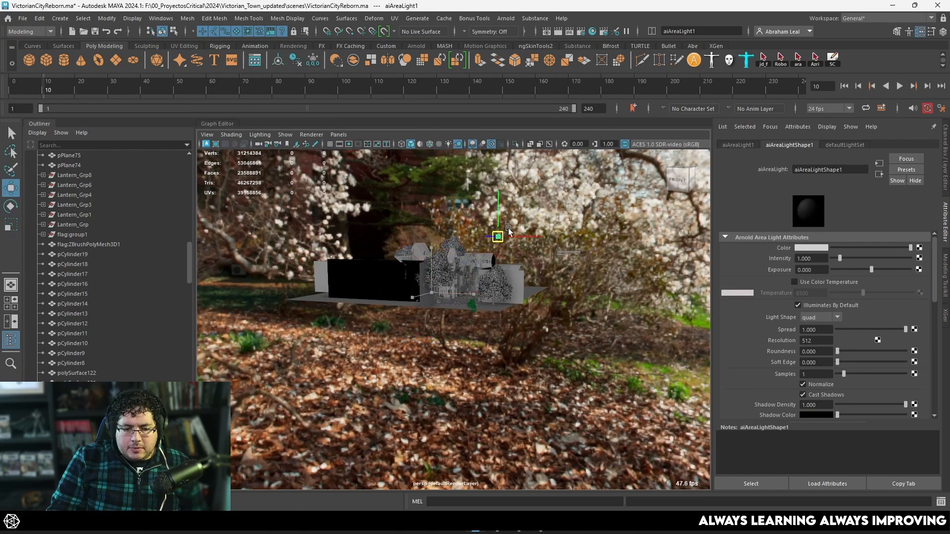
{"action": "left_click_drag", "start_coordinate": [509, 231], "coordinate": [544, 297], "text": "alt"}
{"action": "scroll", "coordinate": [479, 225], "scroll_direction": "up", "scroll_amount": 2}
{"action": "key", "text": "e"}
{"action": "scroll", "coordinate": [476, 314], "scroll_direction": "up", "scroll_amount": 5}
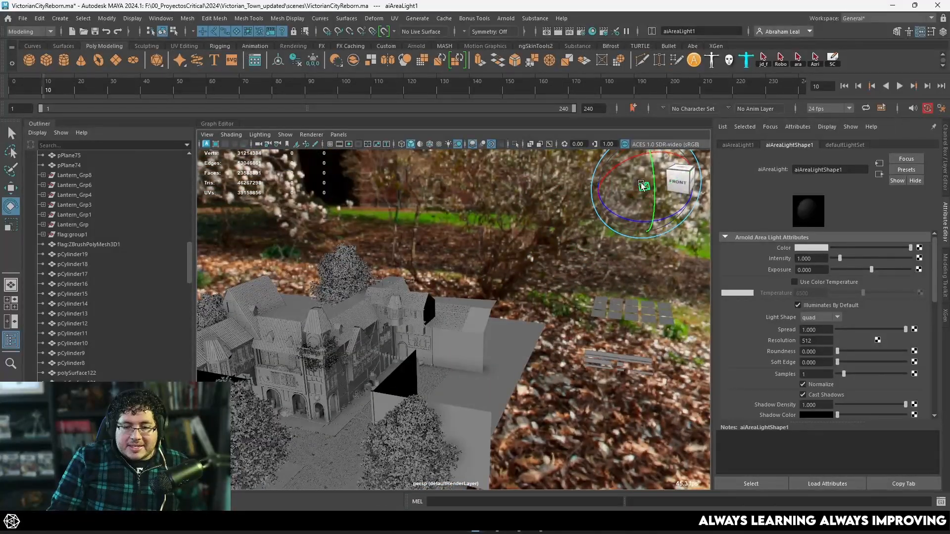
Scale up the area light and rotate it so that it aims at the town buildings
{"action": "mouse_move", "coordinate": [641, 185]}
{"action": "left_mouse_down"}
{"action": "mouse_move", "coordinate": [613, 196]}
{"action": "mouse_move", "coordinate": [665, 212]}
{"action": "mouse_move", "coordinate": [652, 180]}
{"action": "left_mouse_up"}
{"action": "key", "text": "r"}
{"action": "left_click_drag", "start_coordinate": [600, 178], "coordinate": [641, 181]}
{"action": "left_click_drag", "start_coordinate": [641, 182], "coordinate": [620, 183], "text": "alt"}
{"action": "key", "text": "e"}
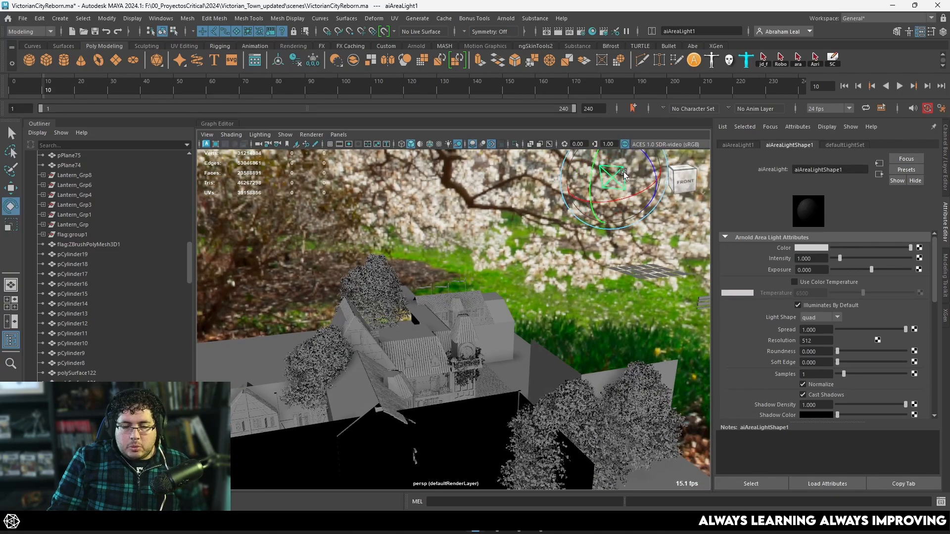
{"action": "left_click_drag", "start_coordinate": [614, 215], "coordinate": [511, 241], "text": "alt"}
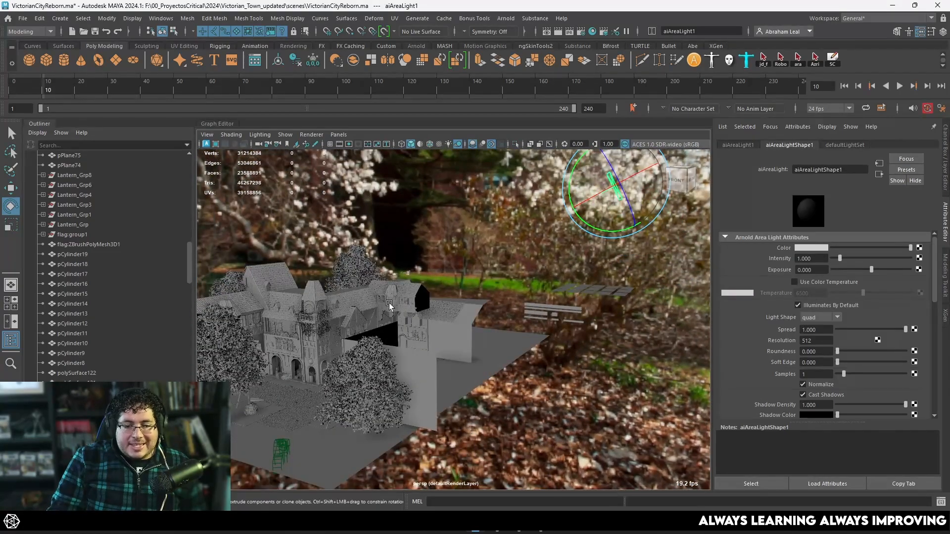
{"action": "left_click_drag", "start_coordinate": [389, 304], "coordinate": [408, 310], "text": "alt"}
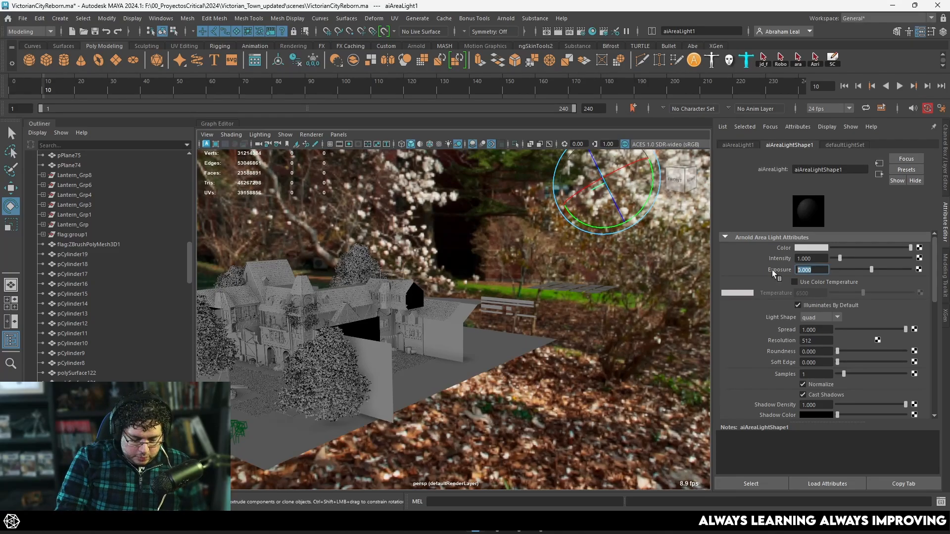
Set the area light's Exposure to 25 and render the cameraShape1 view to check its brightness
{"action": "type", "text": "40"}
{"action": "key", "text": "Return"}
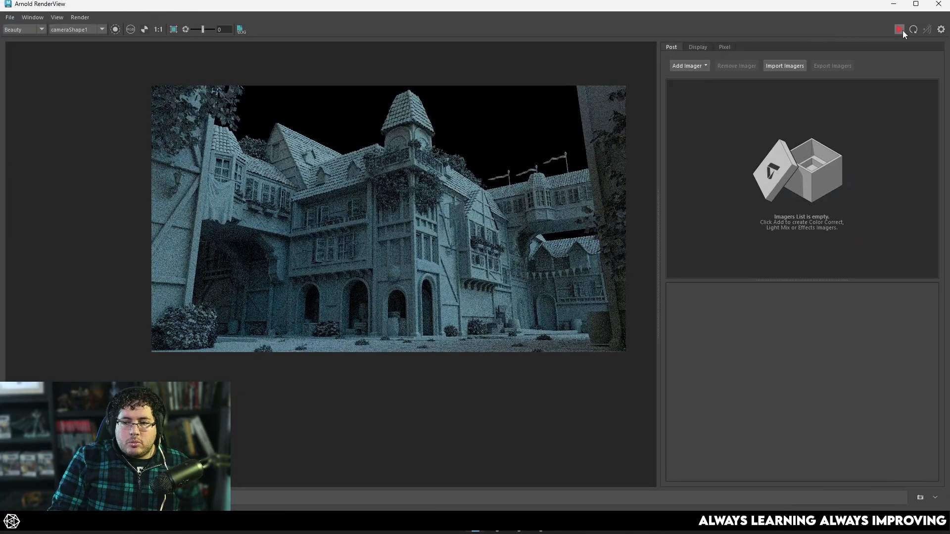
{"action": "left_click", "coordinate": [901, 30]}
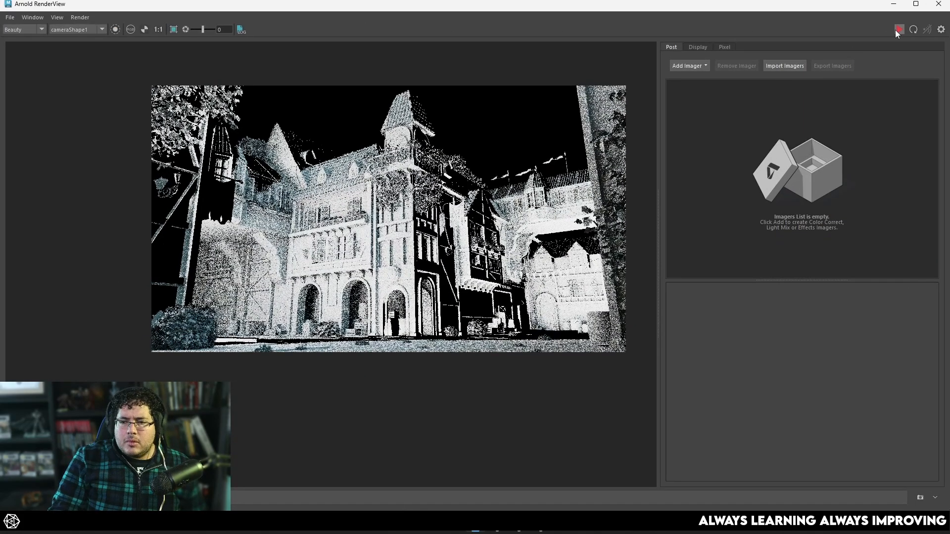
{"action": "left_click", "coordinate": [898, 30]}
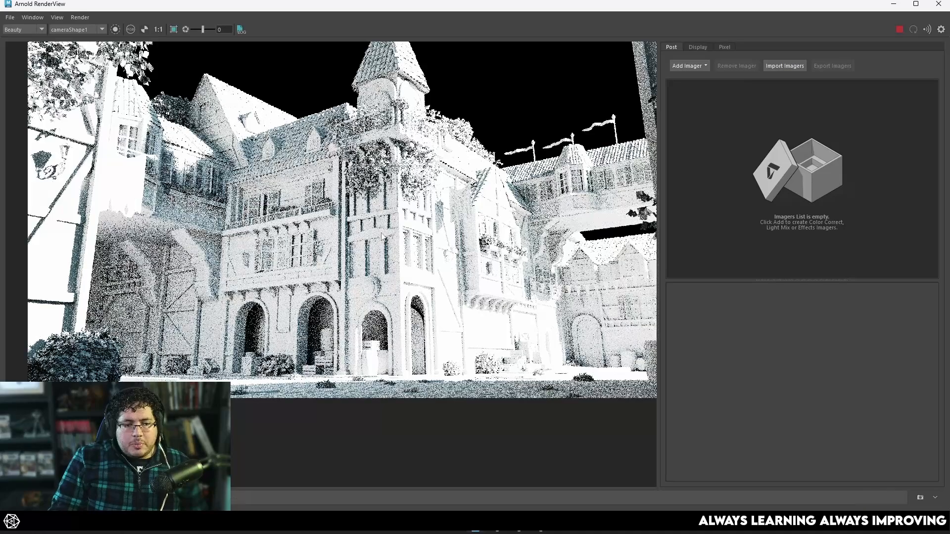
{"action": "scroll", "coordinate": [286, 195], "scroll_direction": "down", "scroll_amount": 2}
{"action": "scroll", "coordinate": [460, 169], "scroll_direction": "up", "scroll_amount": 2}
{"action": "scroll", "coordinate": [461, 168], "scroll_direction": "down", "scroll_amount": 3}
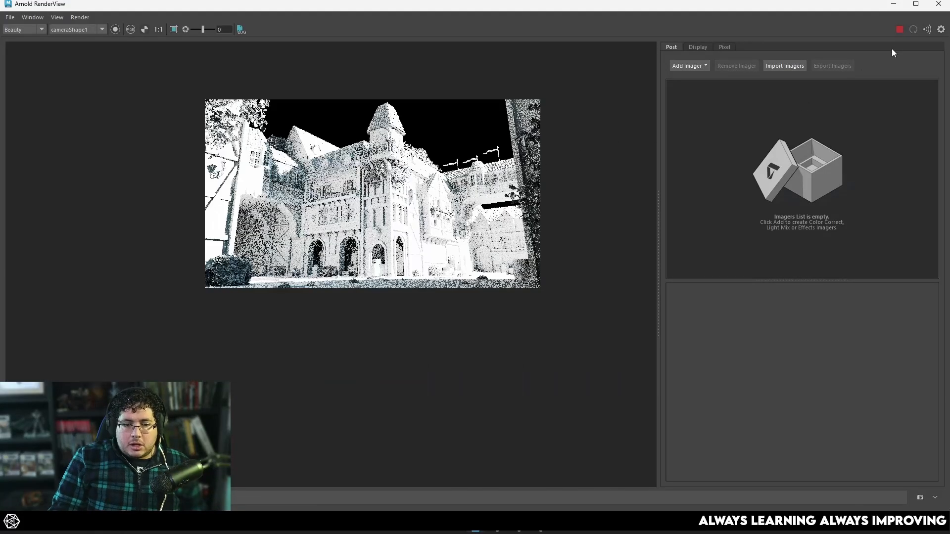
{"action": "left_click", "coordinate": [900, 29]}
{"action": "left_click", "coordinate": [893, 4]}
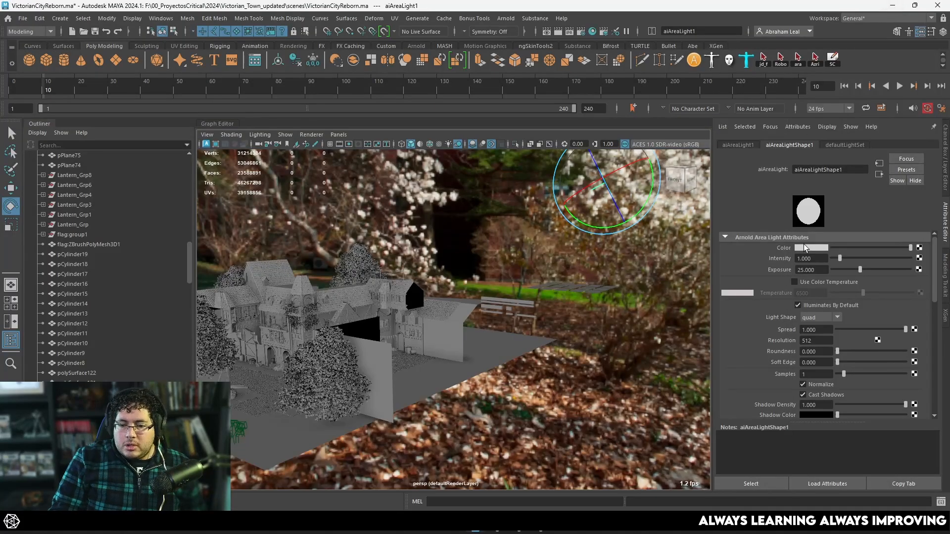
Set the area light's Exposure to 22 and render the cameraShape1 view again
{"action": "left_click_drag", "start_coordinate": [822, 272], "coordinate": [779, 268]}
{"action": "type", "text": "22"}
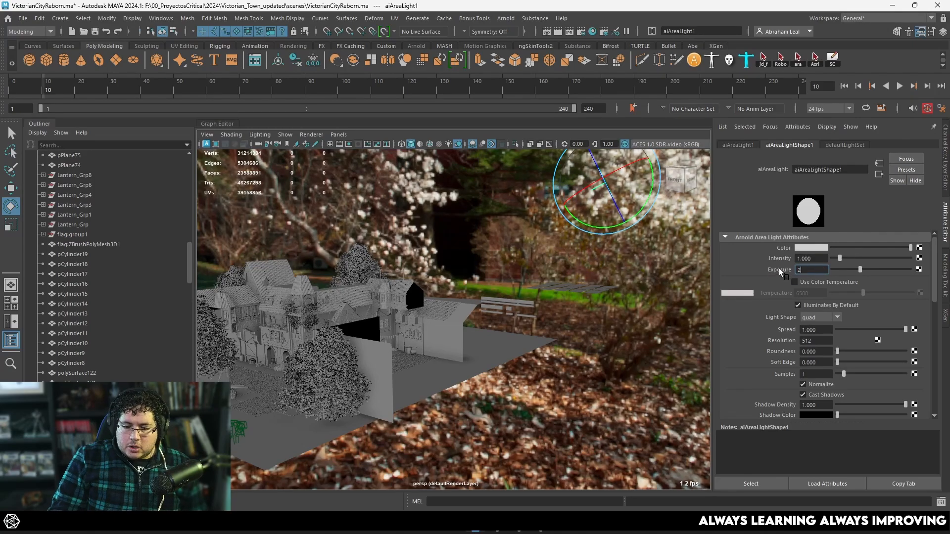
{"action": "key", "text": "Return"}
{"action": "left_click", "coordinate": [476, 523]}
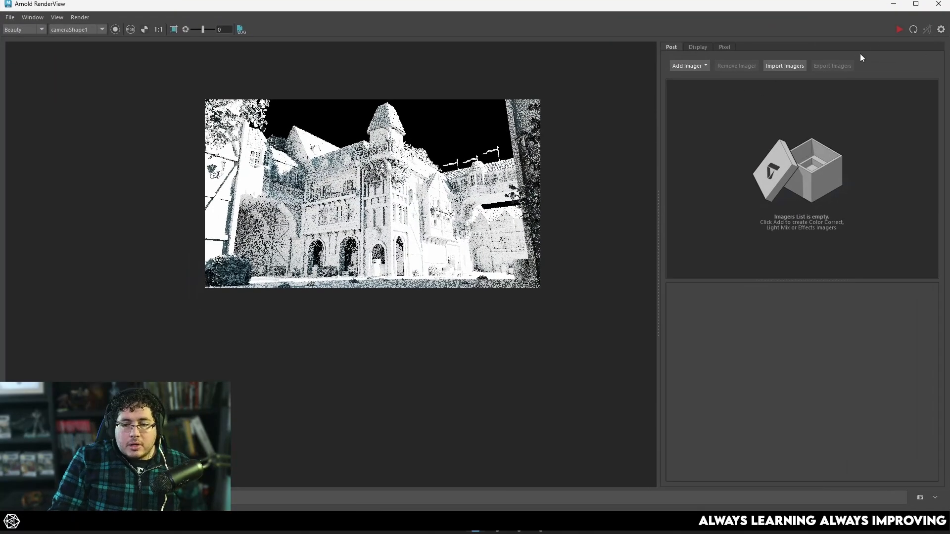
{"action": "scroll", "coordinate": [372, 223], "scroll_direction": "up", "scroll_amount": 2}
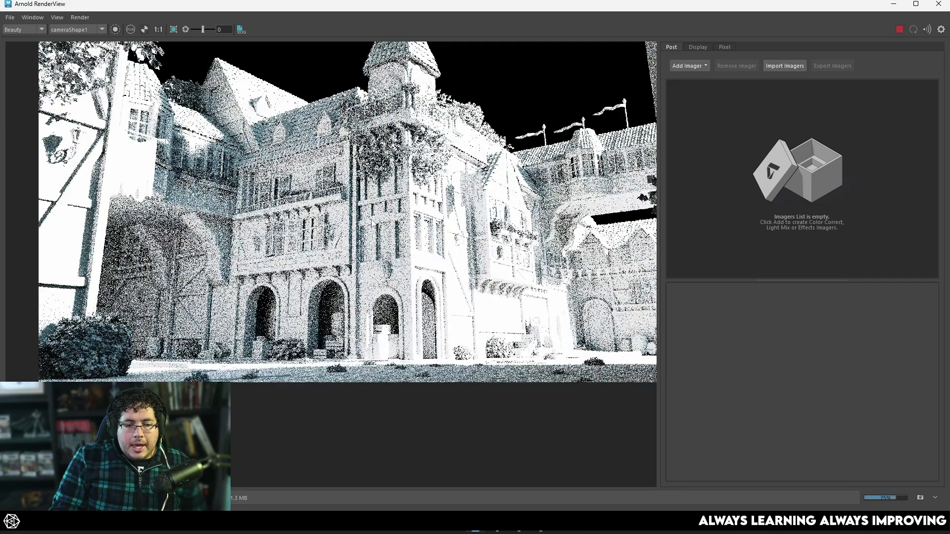
{"action": "scroll", "coordinate": [372, 223], "scroll_direction": "down", "scroll_amount": 1}
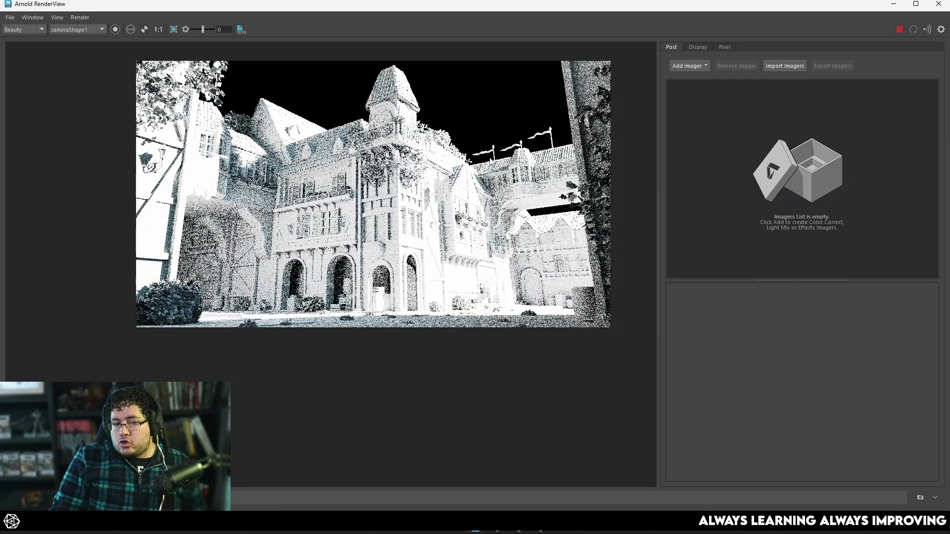
Rescale the area light beside the town in the perspective view and return to the Arnold RenderView
{"action": "left_click", "coordinate": [894, 4]}
{"action": "left_click_drag", "start_coordinate": [515, 238], "coordinate": [540, 237], "text": "alt"}
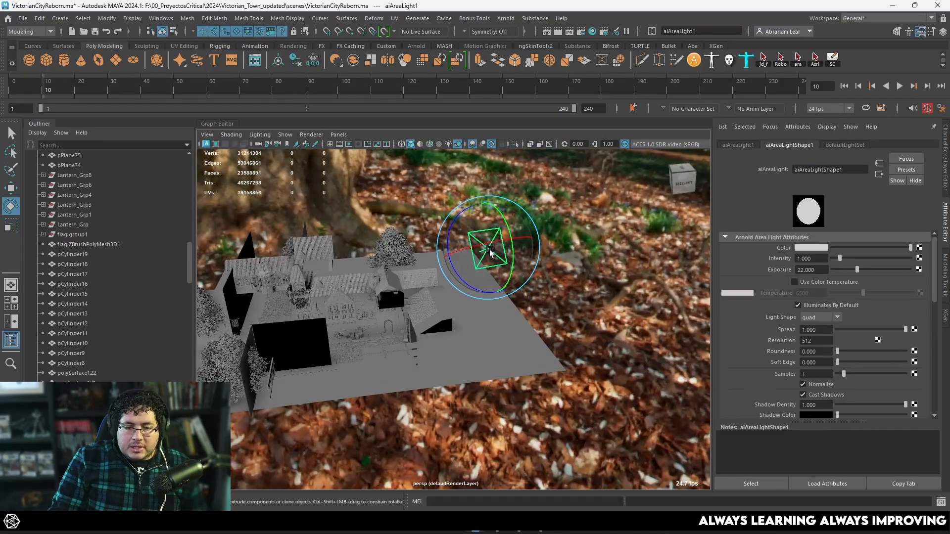
{"action": "key", "text": "r"}
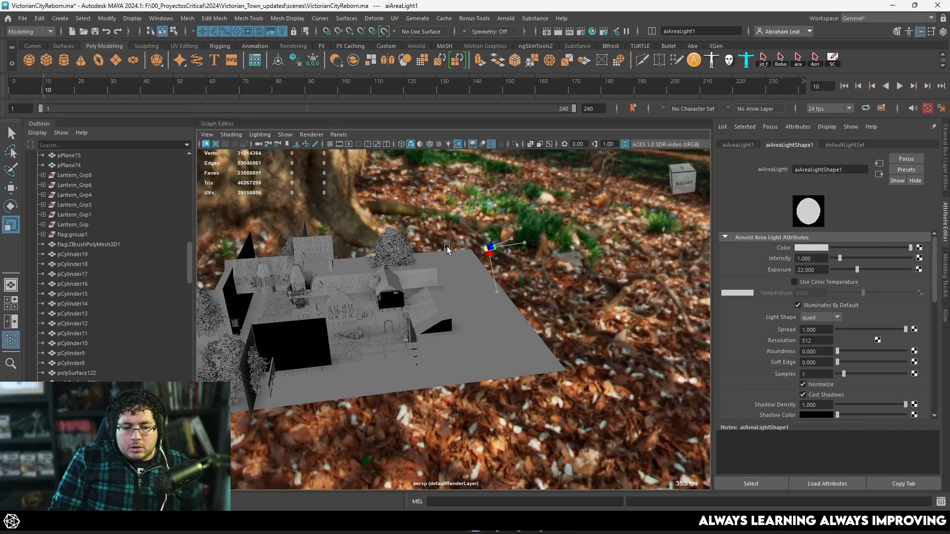
{"action": "left_click_drag", "start_coordinate": [451, 246], "coordinate": [450, 247]}
{"action": "key", "text": "alt+Tab"}
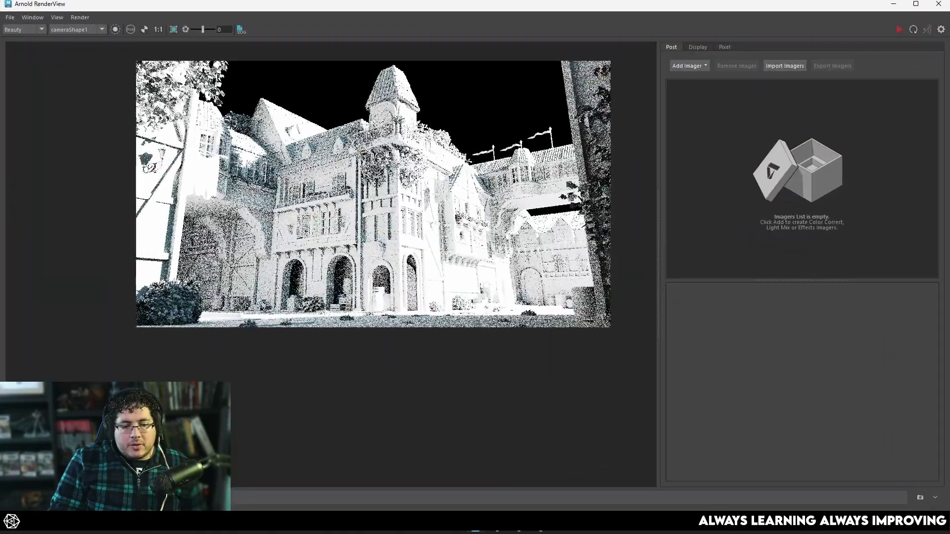
Render the cameraShape1 view with the rescaled area light and examine the light and shadows on the buildings
{"action": "scroll", "coordinate": [396, 160], "scroll_direction": "up", "scroll_amount": 6}
{"action": "middle_click_drag", "start_coordinate": [174, 94], "coordinate": [254, 158]}
{"action": "scroll", "coordinate": [362, 170], "scroll_direction": "down", "scroll_amount": 5}
{"action": "scroll", "coordinate": [363, 170], "scroll_direction": "down", "scroll_amount": 1}
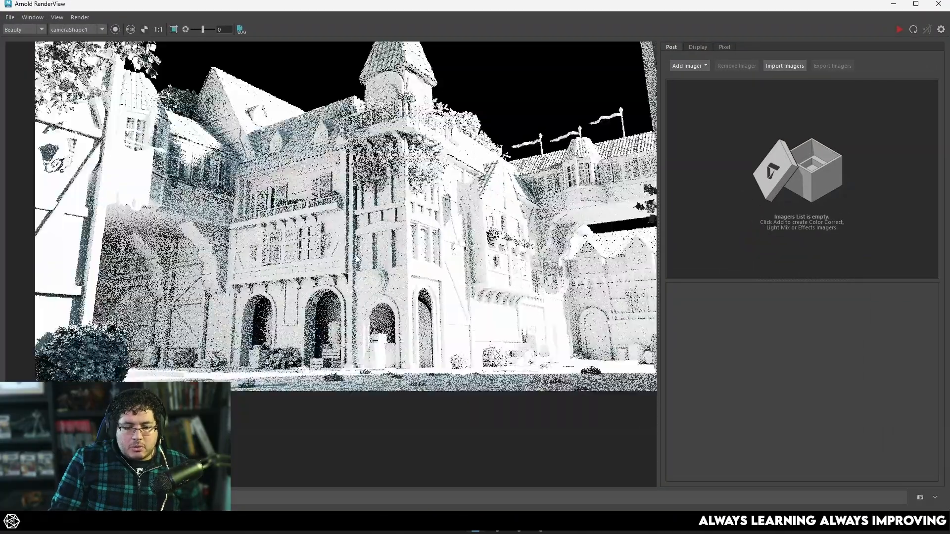
{"action": "scroll", "coordinate": [364, 171], "scroll_direction": "up", "scroll_amount": 3}
{"action": "scroll", "coordinate": [363, 171], "scroll_direction": "down", "scroll_amount": 2}
{"action": "left_click", "coordinate": [898, 32]}
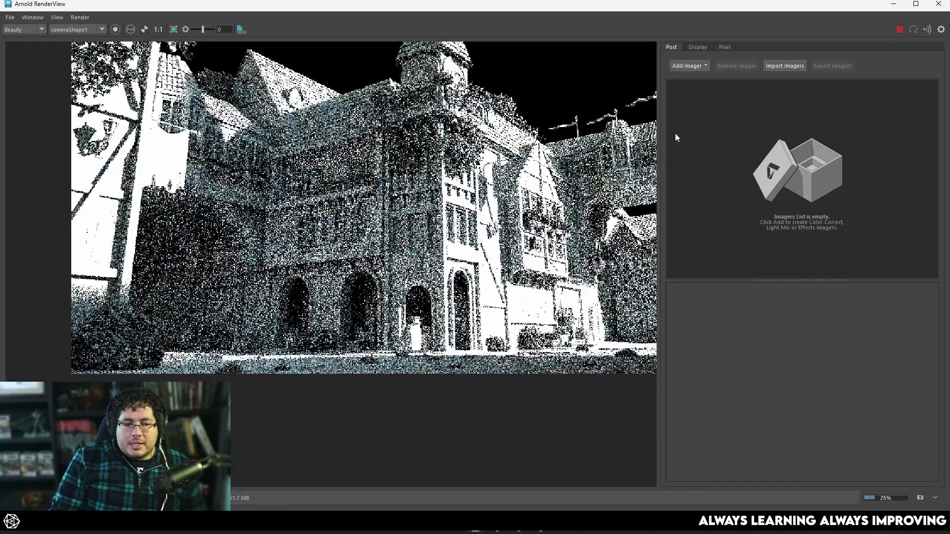
{"action": "scroll", "coordinate": [463, 178], "scroll_direction": "up", "scroll_amount": 4}
{"action": "scroll", "coordinate": [543, 161], "scroll_direction": "down", "scroll_amount": 4}
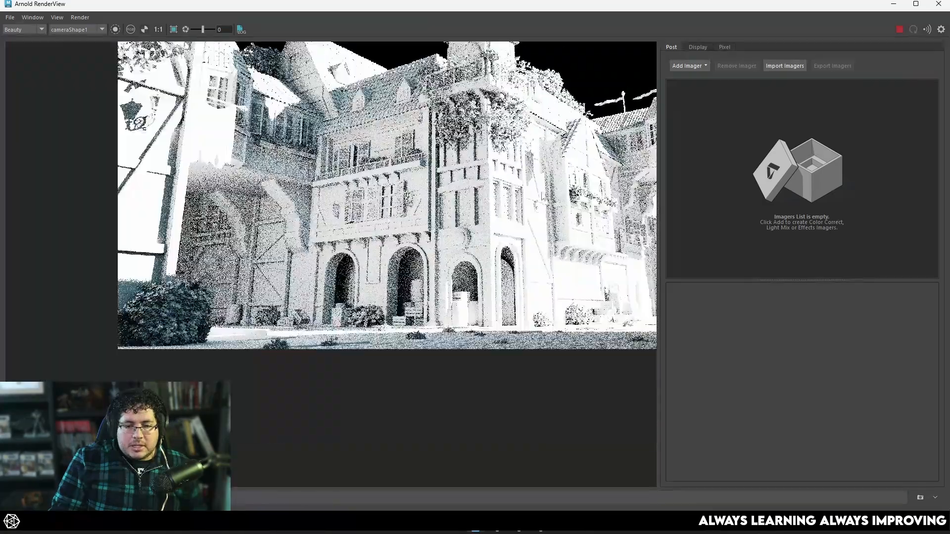
{"action": "scroll", "coordinate": [474, 244], "scroll_direction": "up", "scroll_amount": 1}
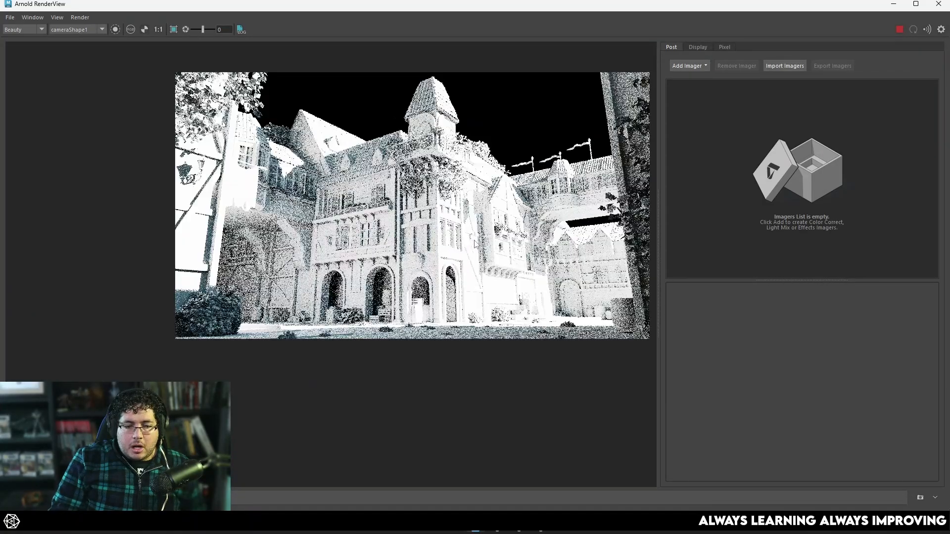
Set the area light's Exposure to 18, then render the cameraShape1 view and inspect the building facades
{"action": "left_click", "coordinate": [894, 4]}
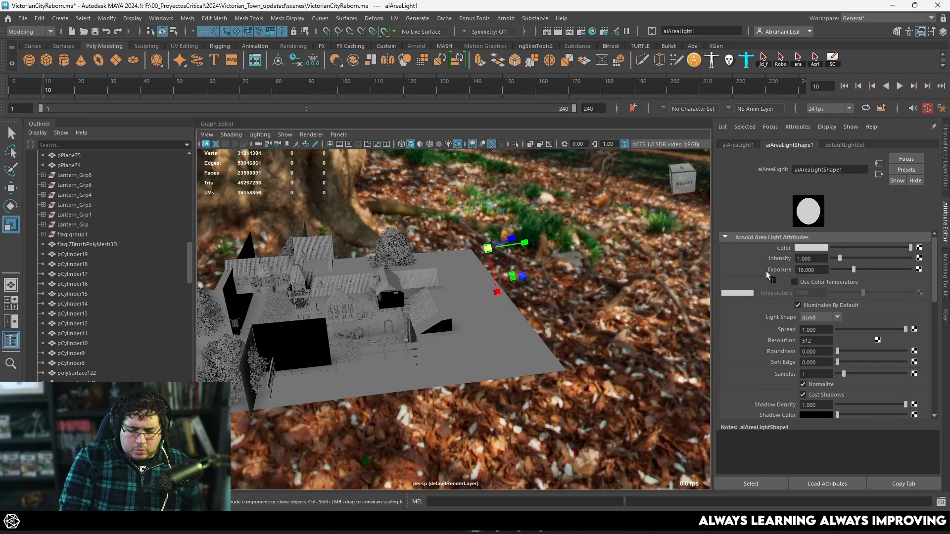
{"action": "left_click", "coordinate": [45, 502]}
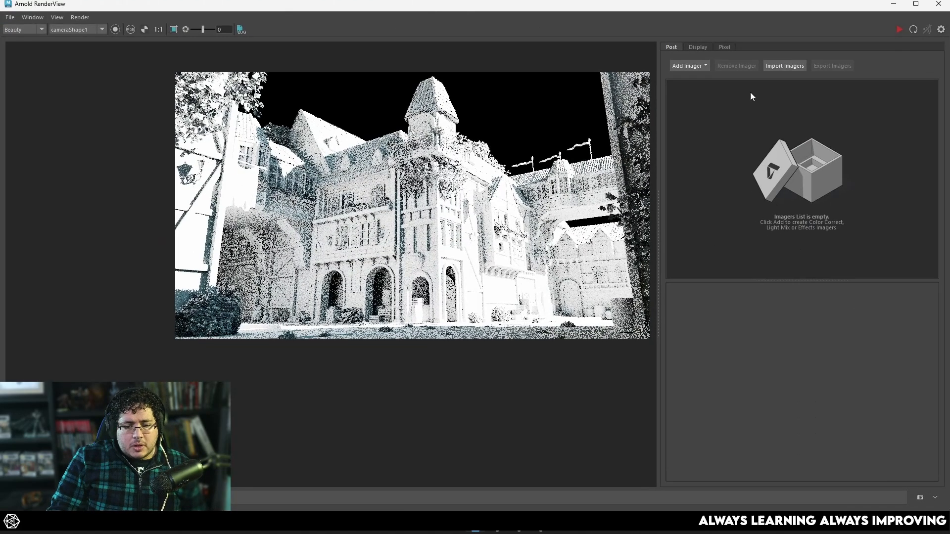
{"action": "left_click", "coordinate": [902, 31]}
{"action": "scroll", "coordinate": [429, 199], "scroll_direction": "up", "scroll_amount": 5}
{"action": "scroll", "coordinate": [536, 210], "scroll_direction": "down", "scroll_amount": 3}
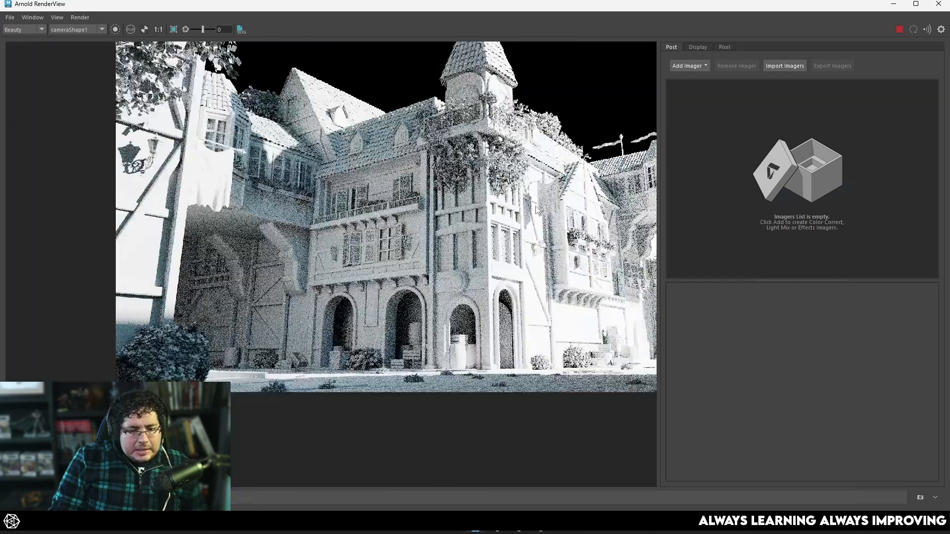
{"action": "scroll", "coordinate": [540, 230], "scroll_direction": "up", "scroll_amount": 2}
{"action": "scroll", "coordinate": [513, 236], "scroll_direction": "down", "scroll_amount": 4}
{"action": "scroll", "coordinate": [515, 228], "scroll_direction": "up", "scroll_amount": 5}
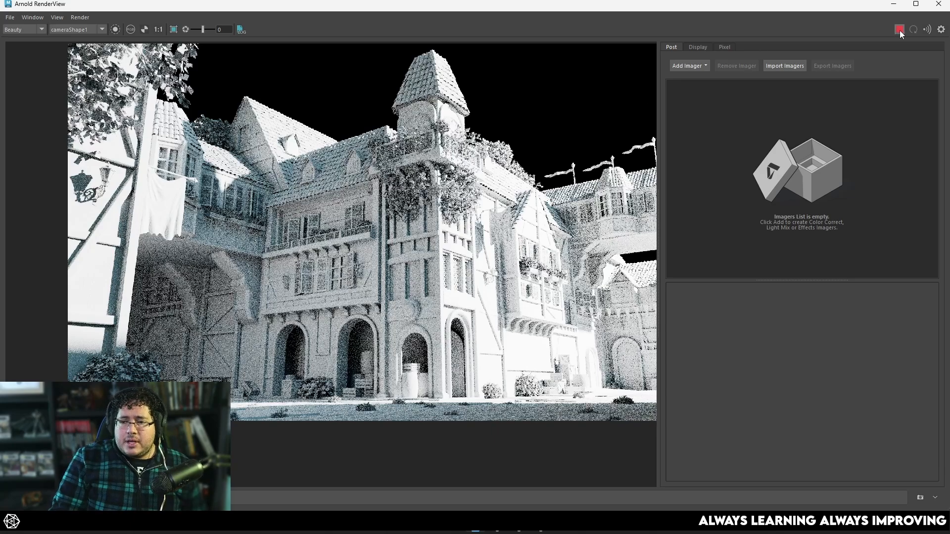
Set the area light's Exposure to 15 and render the cameraShape1 view to check the balance with the sky dome
{"action": "left_click", "coordinate": [895, 5]}
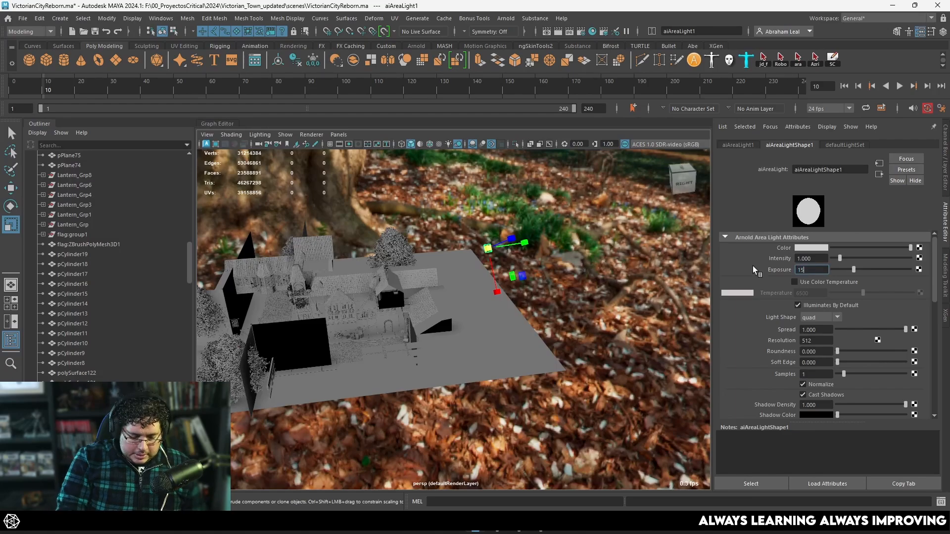
{"action": "key", "text": "alt+Tab"}
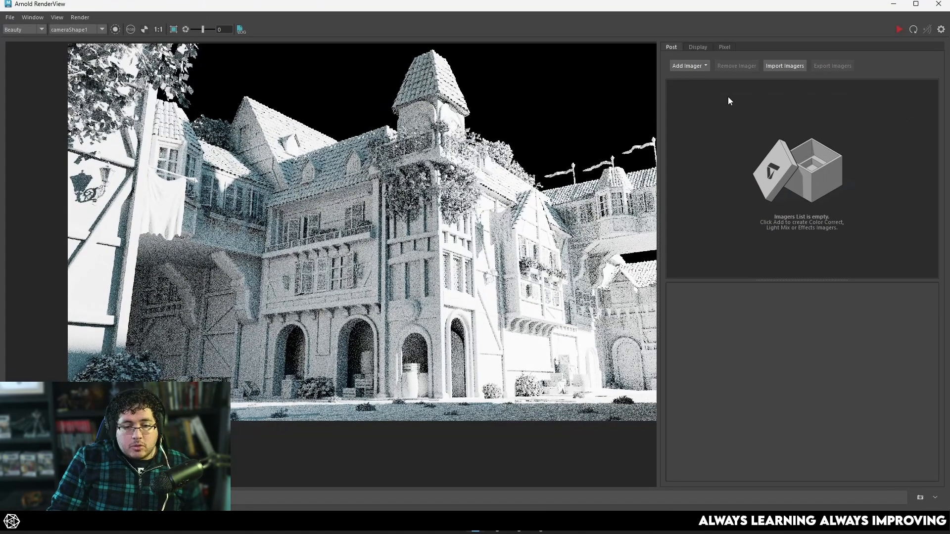
{"action": "left_click", "coordinate": [897, 29]}
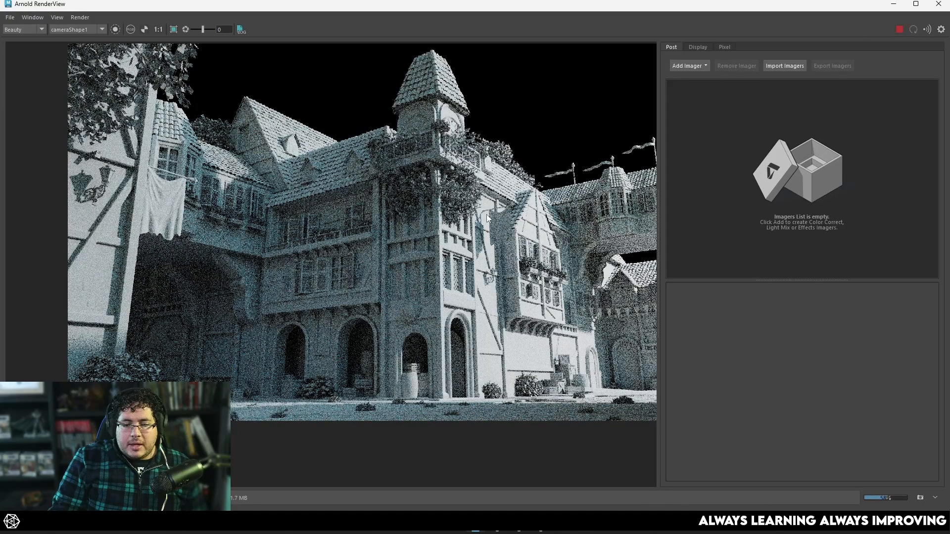
{"action": "scroll", "coordinate": [488, 218], "scroll_direction": "up", "scroll_amount": 2}
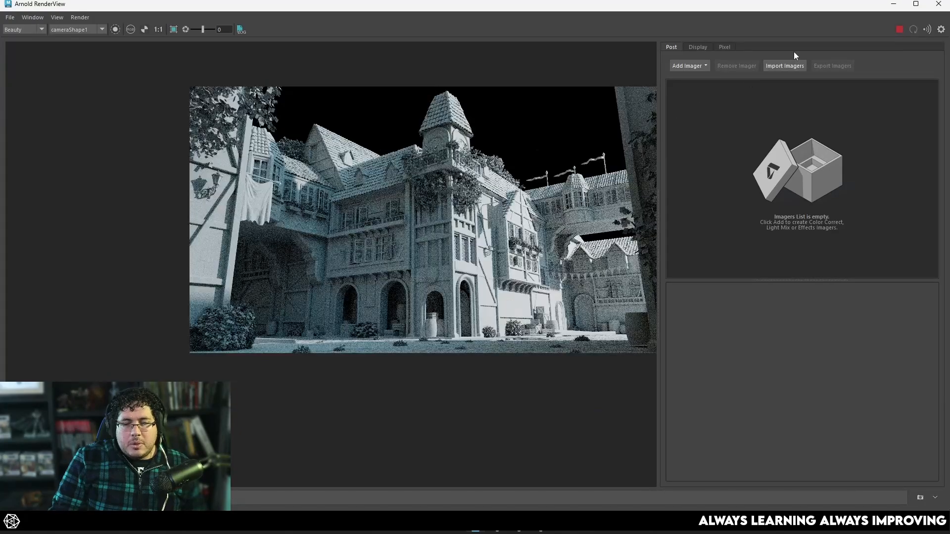
Set the area light's Exposure to 16.5
{"action": "left_click", "coordinate": [892, 9]}
{"action": "left_click_drag", "start_coordinate": [815, 270], "coordinate": [797, 270]}
{"action": "type", "text": "16"}
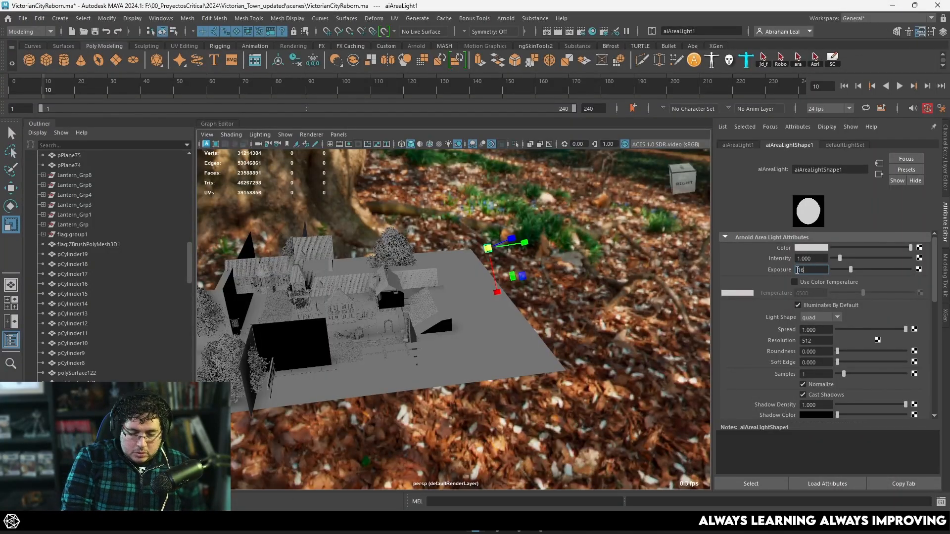
{"action": "type", "text": ".5"}
{"action": "key", "text": "Return"}
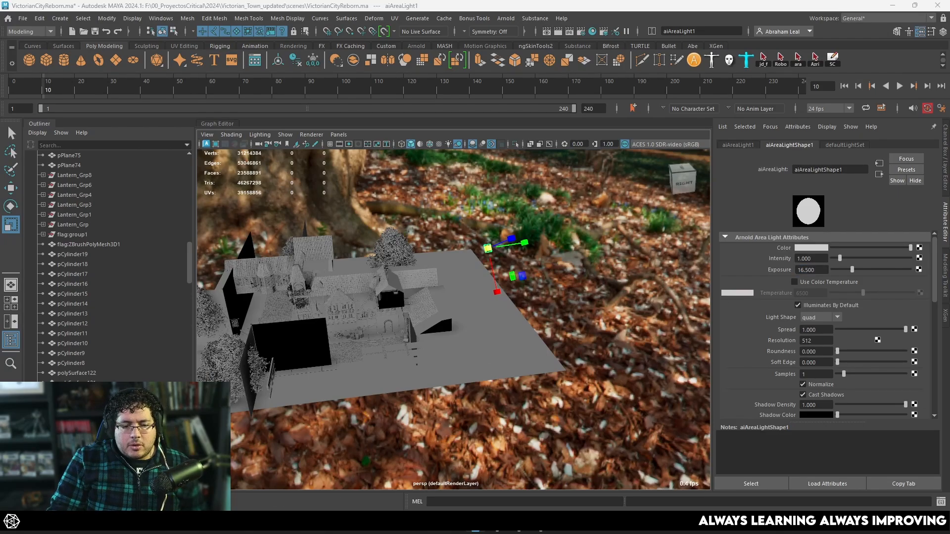
Render the cameraShape1 view and examine how the area light and sky dome balance on the buildings
{"action": "key", "text": "alt+Tab"}
{"action": "left_click", "coordinate": [899, 31]}
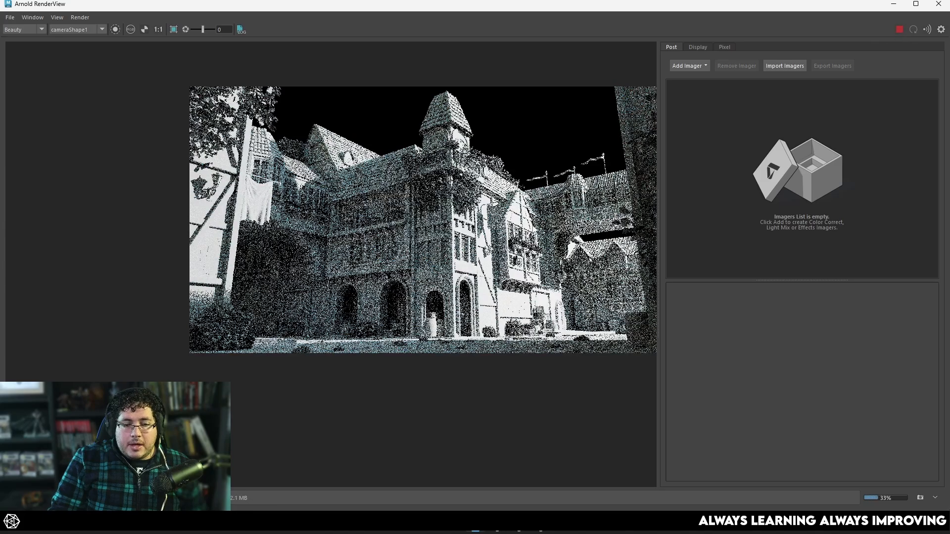
{"action": "scroll", "coordinate": [532, 240], "scroll_direction": "up", "scroll_amount": 2}
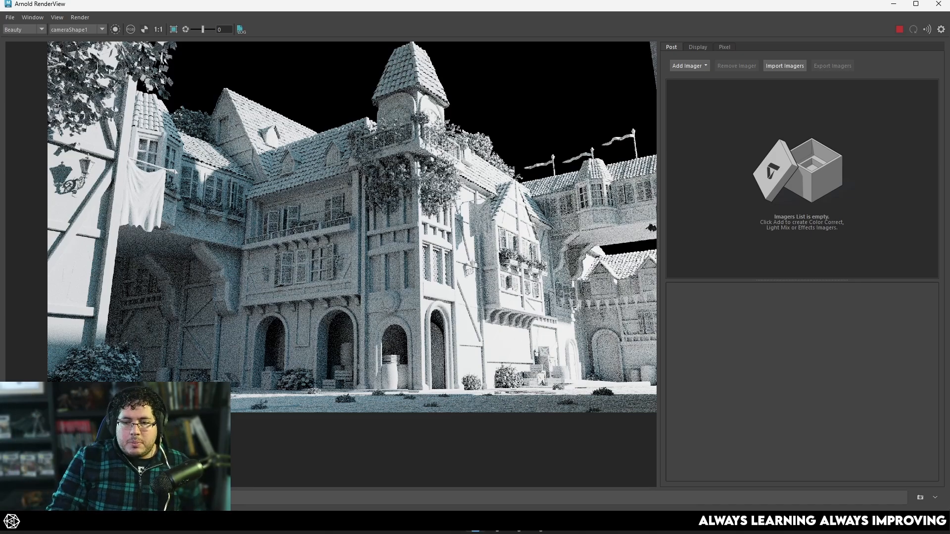
{"action": "left_click", "coordinate": [894, 4]}
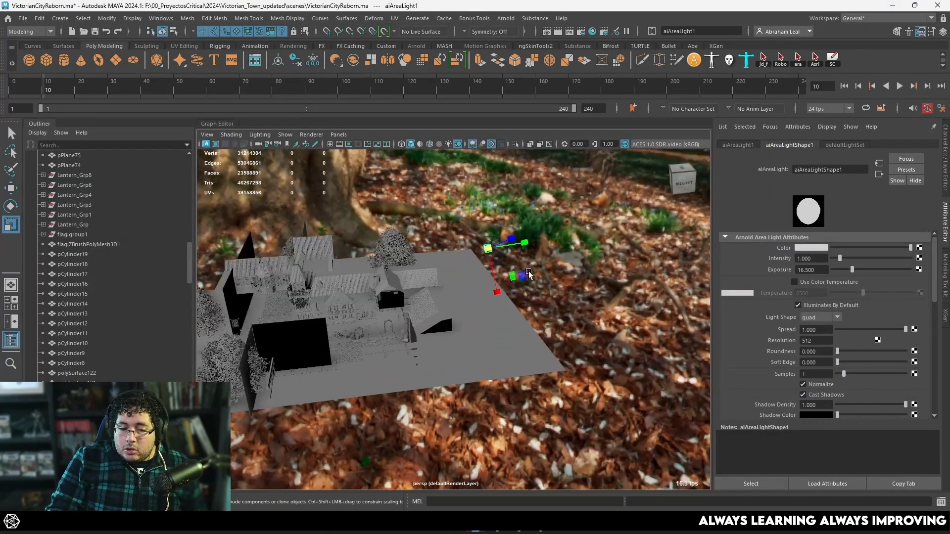
Duplicate the area light and move the copy down into the street in front of the building facades
{"action": "left_click_drag", "start_coordinate": [529, 273], "coordinate": [470, 307], "text": "alt"}
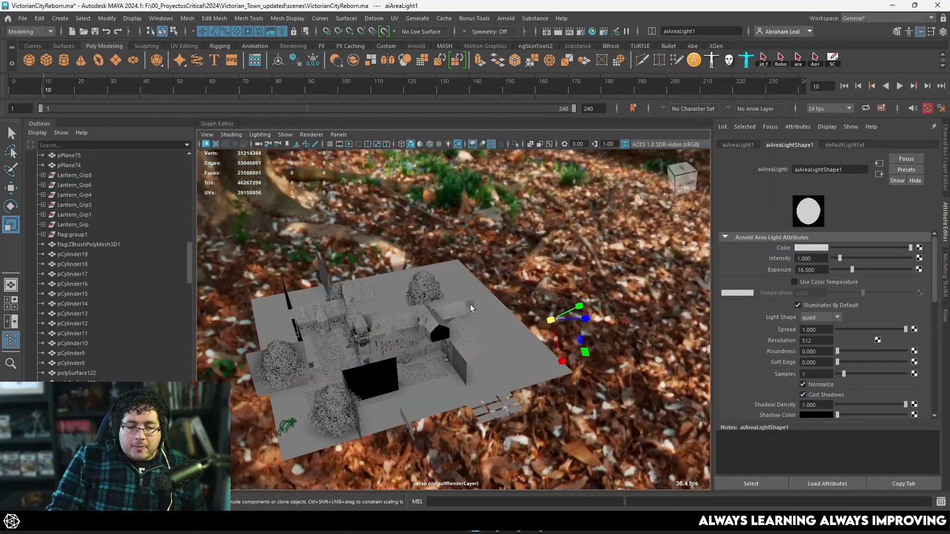
{"action": "key", "text": "ctrl+d"}
{"action": "key", "text": "w"}
{"action": "left_click_drag", "start_coordinate": [547, 323], "coordinate": [447, 410]}
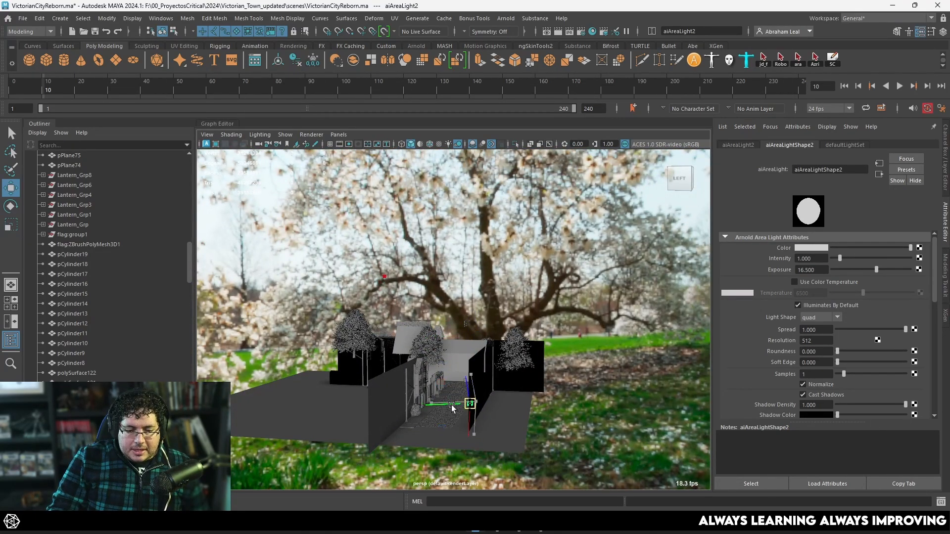
Scale down the duplicated area light and adjust its position between the street walls
{"action": "key", "text": "e"}
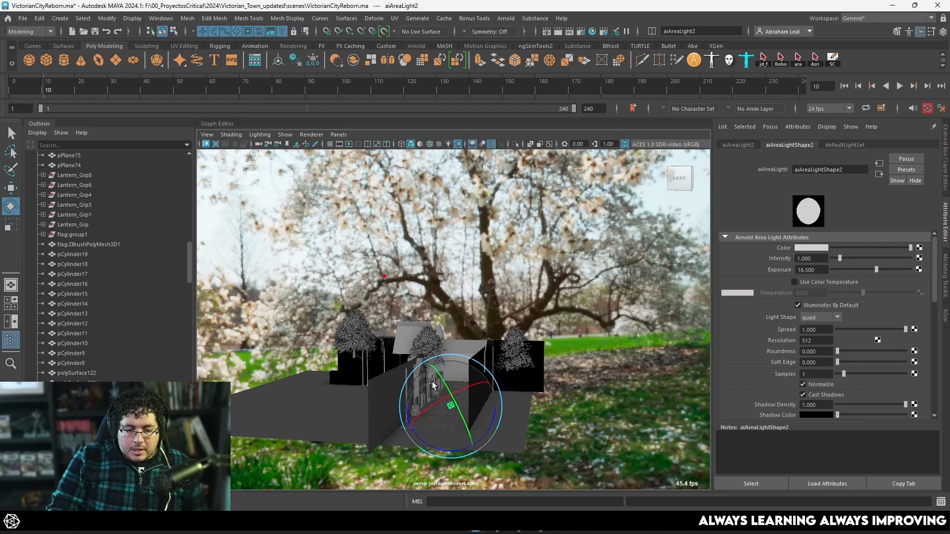
{"action": "key", "text": "w"}
{"action": "key", "text": "e"}
{"action": "key", "text": "r"}
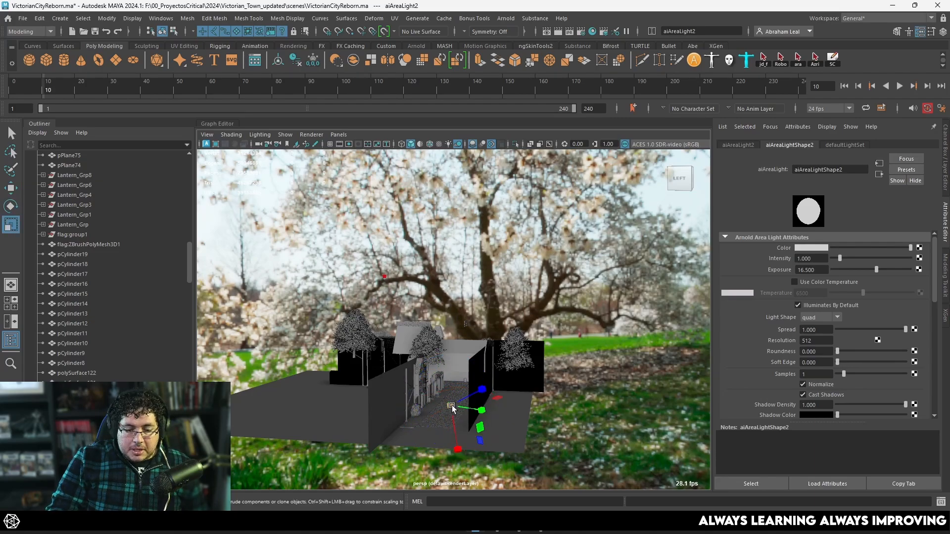
{"action": "left_click_drag", "start_coordinate": [499, 413], "coordinate": [513, 415]}
{"action": "key", "text": "w"}
{"action": "left_click_drag", "start_coordinate": [448, 402], "coordinate": [455, 407]}
Rotate the second area light to aim along the street and test-render the cameraShape1 view
{"action": "key", "text": "e"}
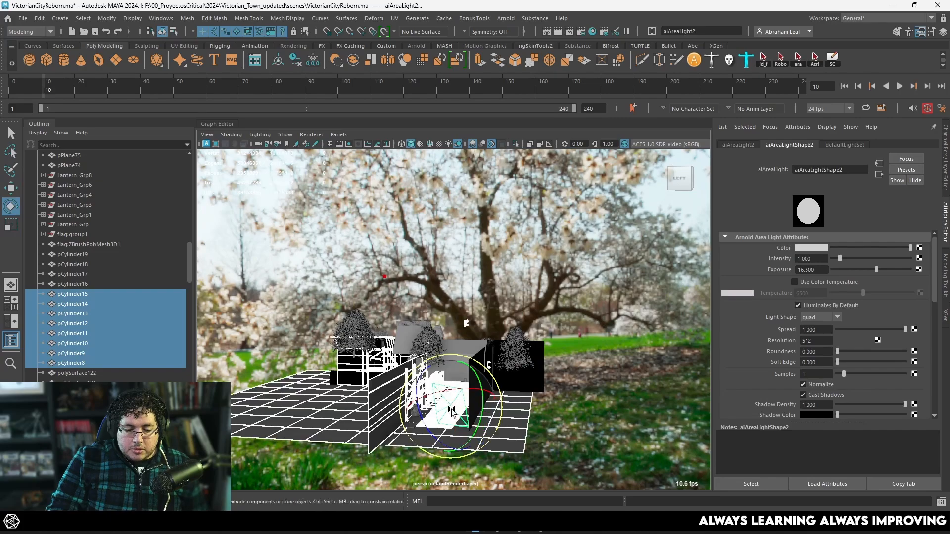
{"action": "left_click", "coordinate": [559, 367]}
{"action": "left_click", "coordinate": [449, 407]}
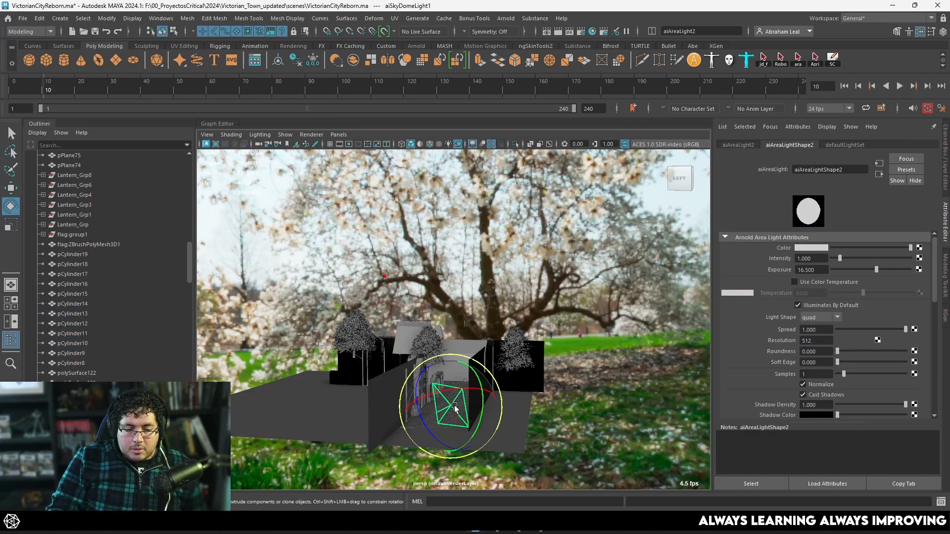
{"action": "left_click_drag", "start_coordinate": [450, 407], "coordinate": [439, 425]}
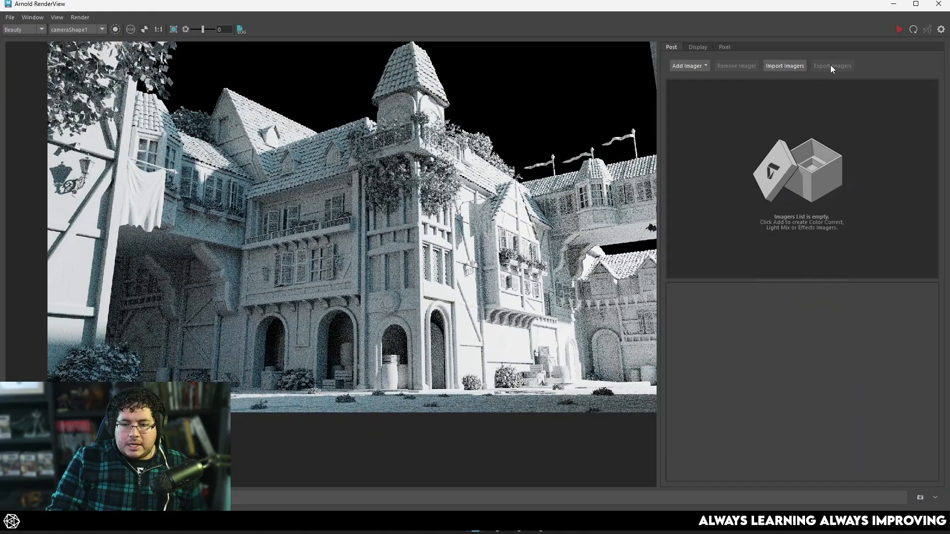
{"action": "left_click", "coordinate": [901, 30]}
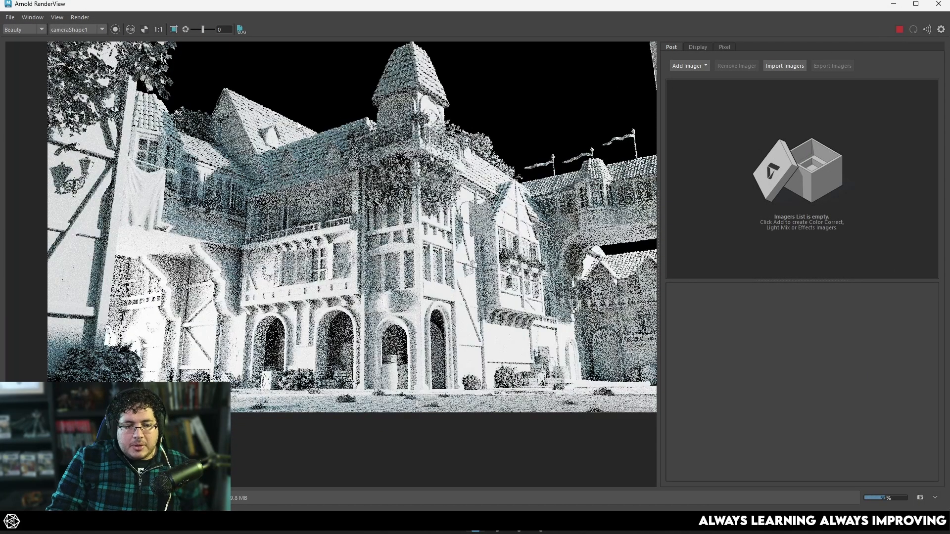
{"action": "left_click", "coordinate": [895, 7]}
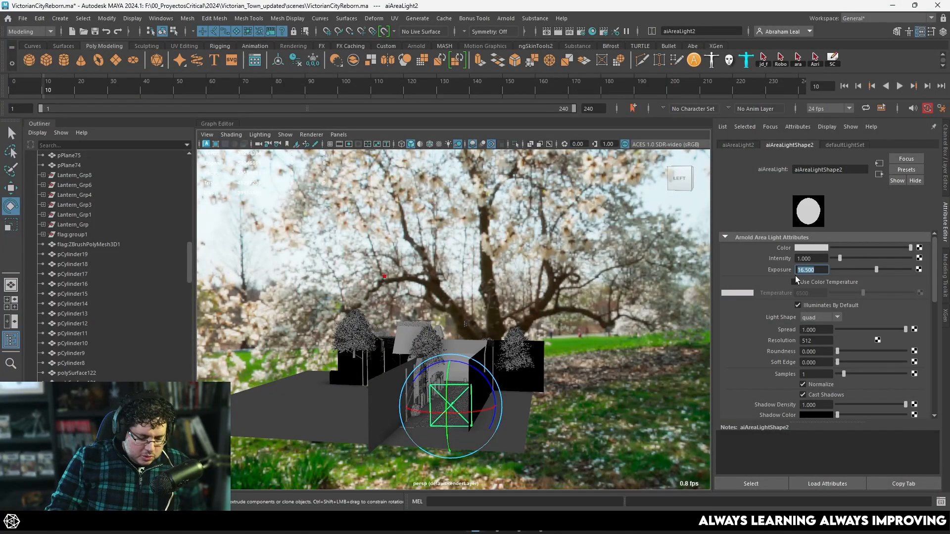
Set the second area light's Exposure to 13 and render the cameraShape1 view to check the arches and facades
{"action": "type", "text": "13"}
{"action": "key", "text": "Return"}
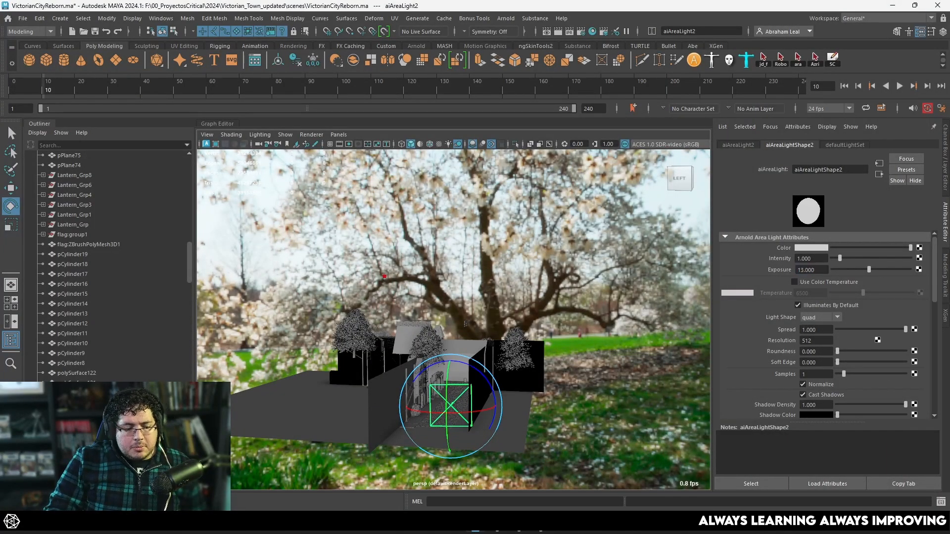
{"action": "key", "text": "alt+Tab"}
{"action": "left_click", "coordinate": [896, 29]}
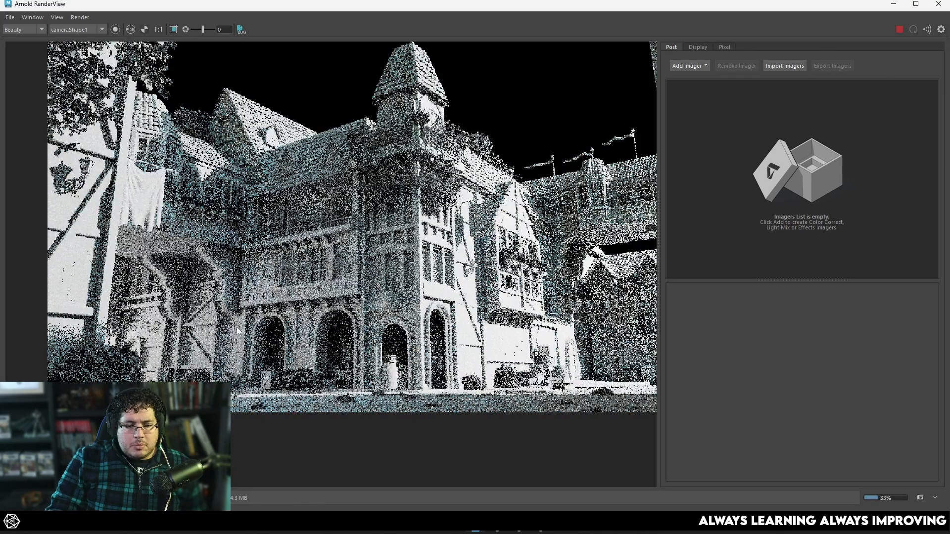
{"action": "scroll", "coordinate": [347, 256], "scroll_direction": "down", "scroll_amount": 2}
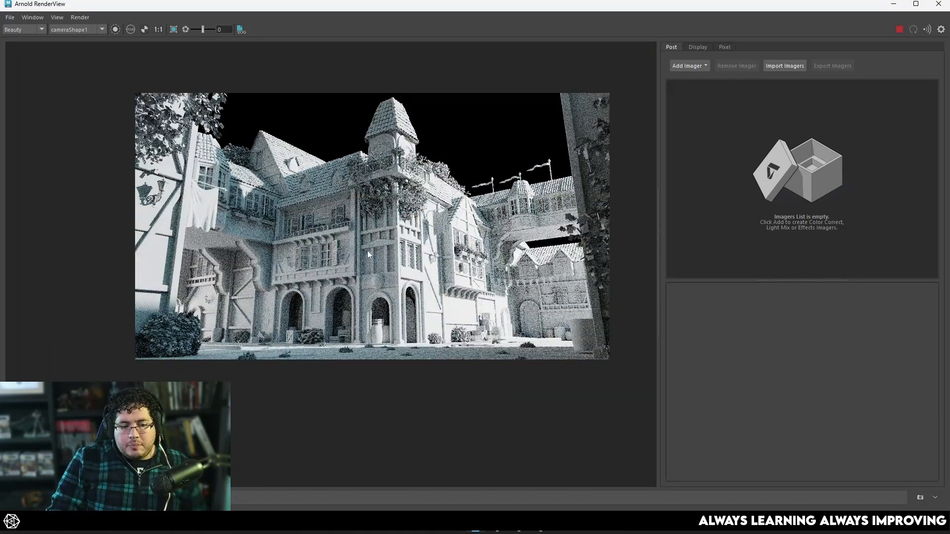
{"action": "left_click", "coordinate": [894, 6]}
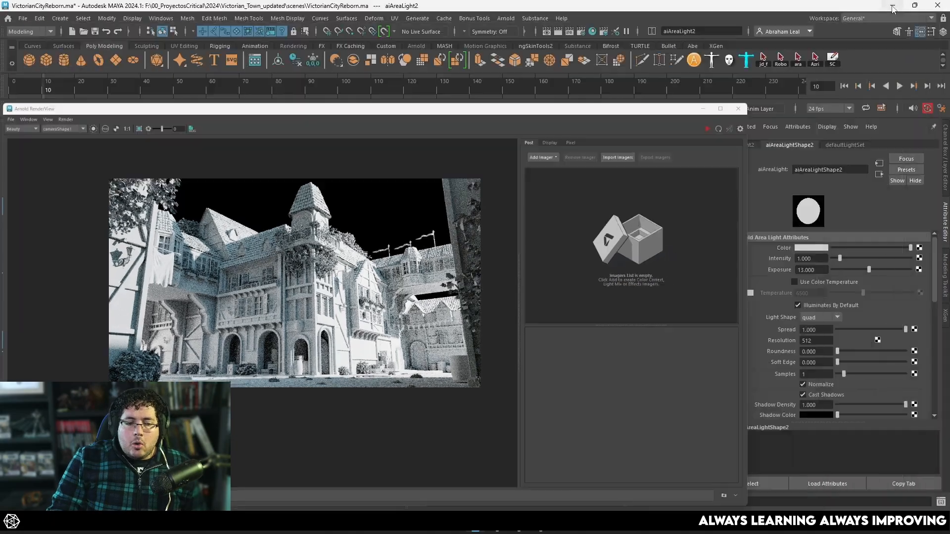
Move the second area light away from the buildings, out toward the edge of the ground plane
{"action": "left_click_drag", "start_coordinate": [509, 386], "coordinate": [414, 312], "text": "alt"}
{"action": "key", "text": "w"}
{"action": "left_click_drag", "start_coordinate": [434, 344], "coordinate": [537, 272]}
Render the cameraShape1 view with the relocated second light and inspect the shaded passage and arches
{"action": "left_click", "coordinate": [475, 524]}
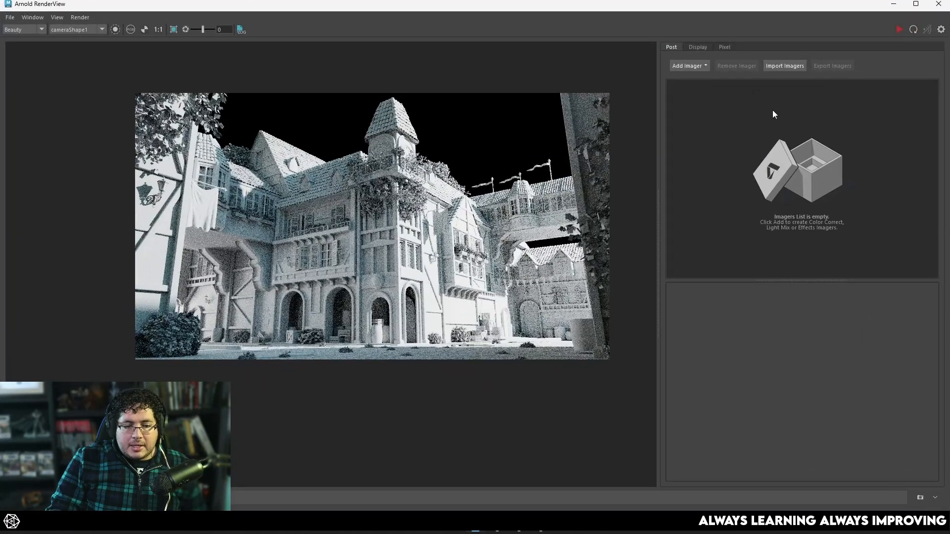
{"action": "left_click", "coordinate": [902, 32]}
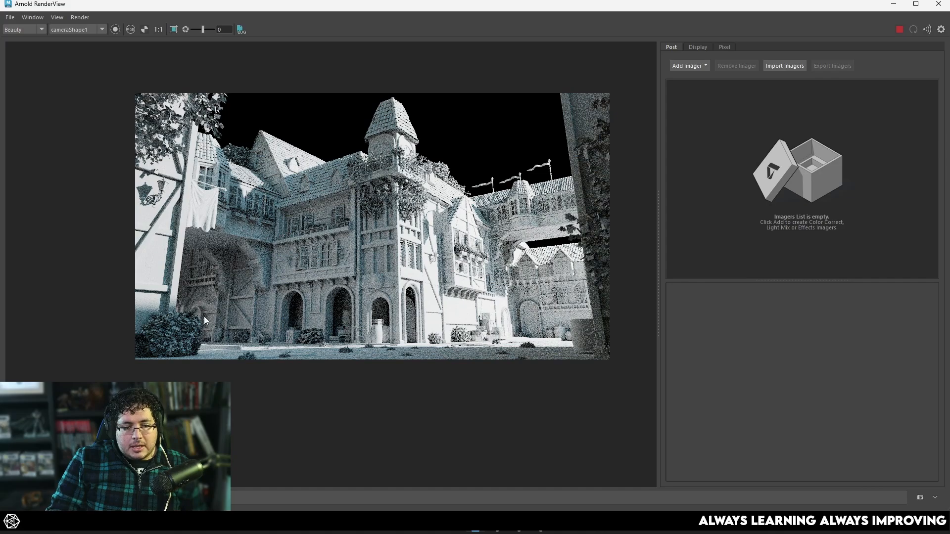
{"action": "scroll", "coordinate": [205, 321], "scroll_direction": "up", "scroll_amount": 3}
{"action": "scroll", "coordinate": [399, 257], "scroll_direction": "down", "scroll_amount": 3}
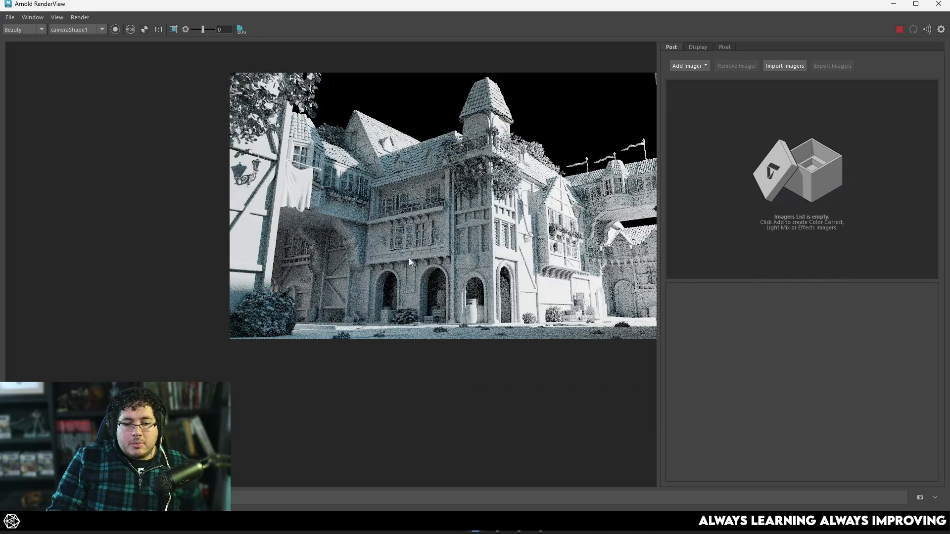
{"action": "middle_click_drag", "start_coordinate": [409, 257], "coordinate": [354, 283]}
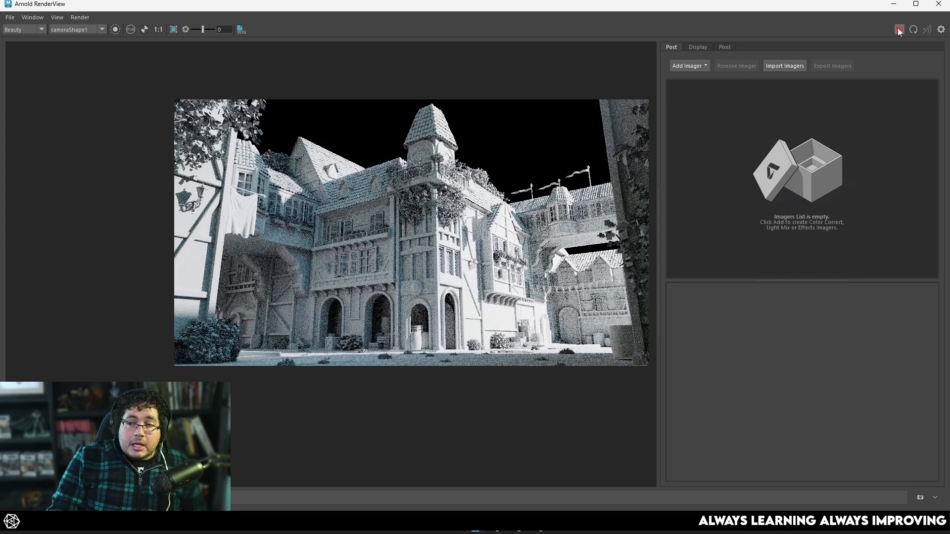
{"action": "left_click", "coordinate": [894, 5]}
Duplicate the second area light, move the copy to the opposite side of the town, and rotate it toward the buildings
{"action": "left_click_drag", "start_coordinate": [413, 330], "coordinate": [446, 407], "text": "alt"}
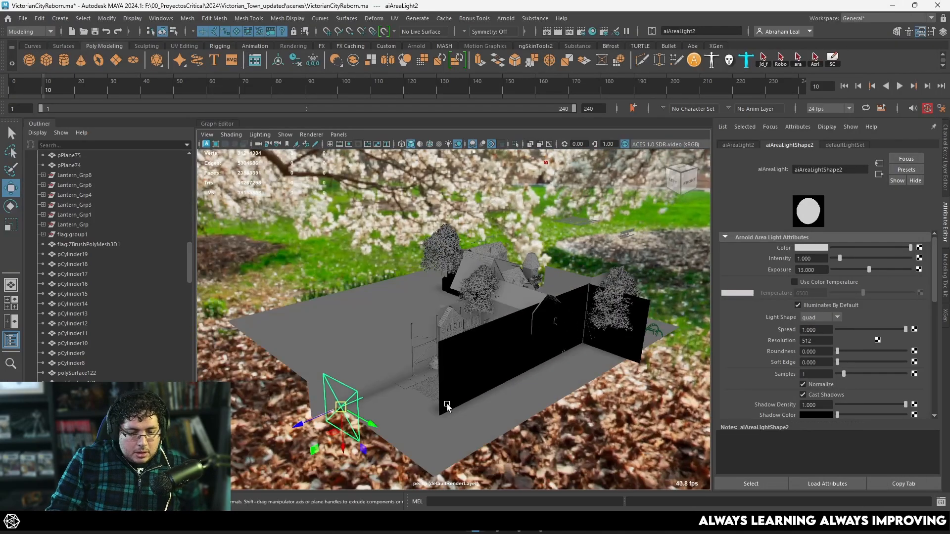
{"action": "middle_click_drag", "start_coordinate": [366, 395], "coordinate": [601, 237]}
{"action": "left_click_drag", "start_coordinate": [579, 253], "coordinate": [562, 301], "text": "alt"}
{"action": "key", "text": "e"}
{"action": "left_click_drag", "start_coordinate": [562, 303], "coordinate": [440, 299], "text": "alt"}
{"action": "key", "text": "w"}
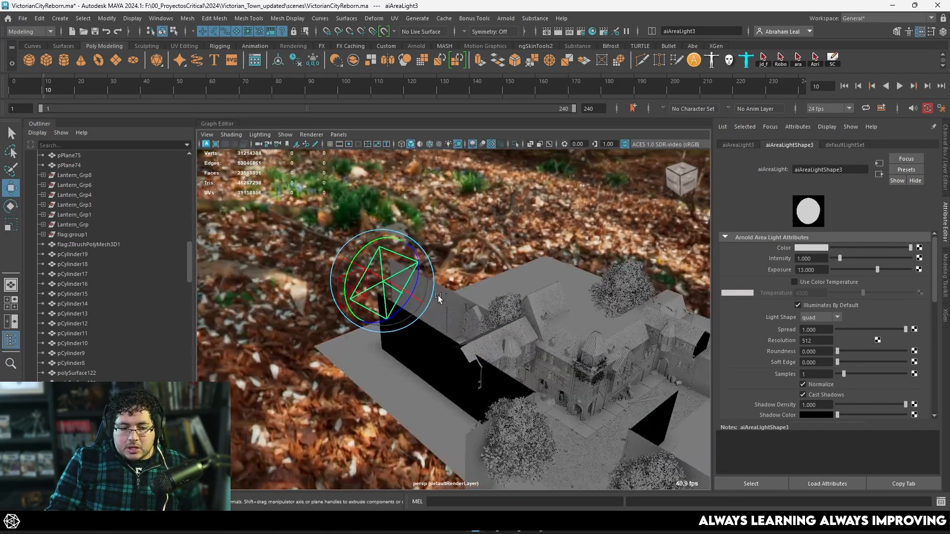
Resize the third area light and move it over the rooftops, close to the corner tower
{"action": "middle_click_drag", "start_coordinate": [429, 305], "coordinate": [525, 357]}
{"action": "key", "text": "r"}
{"action": "left_click_drag", "start_coordinate": [479, 334], "coordinate": [437, 330]}
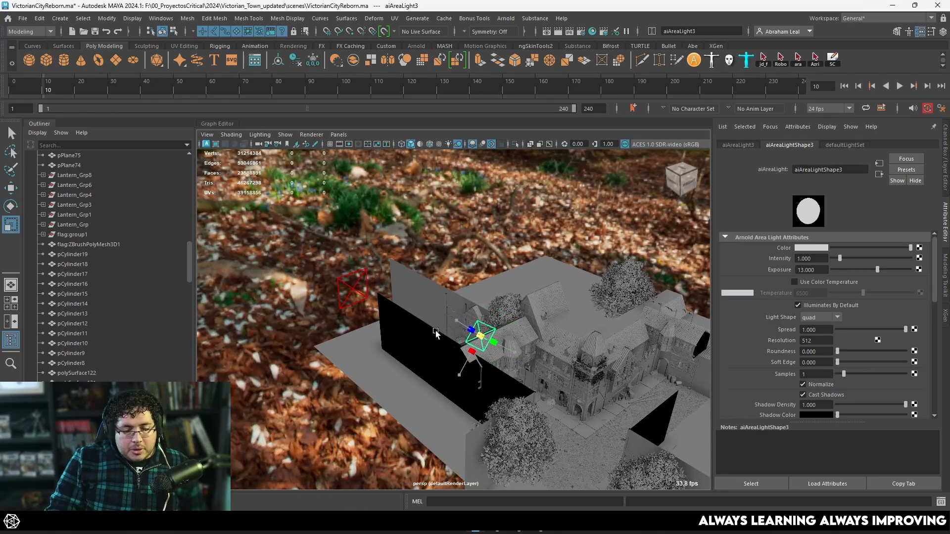
{"action": "key", "text": "w"}
{"action": "left_click_drag", "start_coordinate": [500, 366], "coordinate": [428, 325], "text": "alt"}
{"action": "left_click_drag", "start_coordinate": [389, 266], "coordinate": [531, 342]}
{"action": "key", "text": "ctrl+z"}
{"action": "key", "text": "r"}
{"action": "key", "text": "w"}
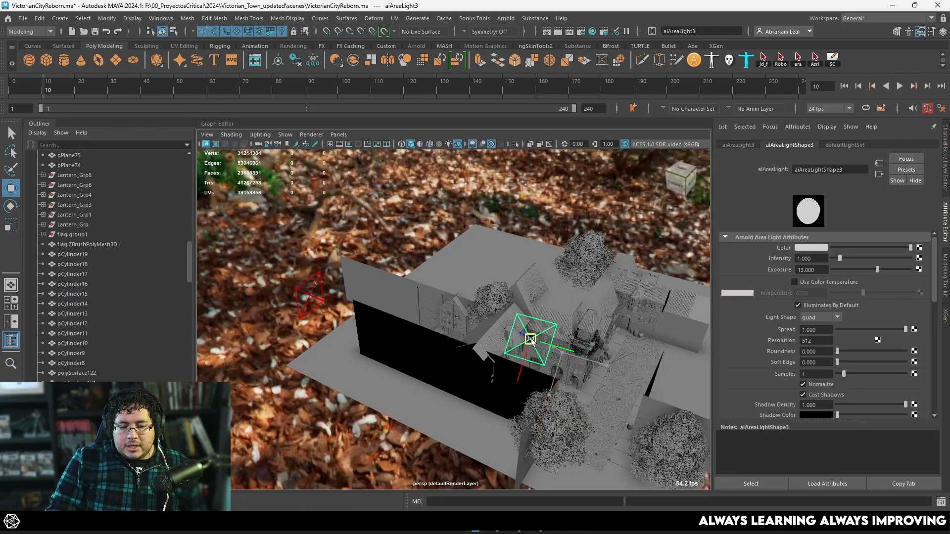
Set the third area light's Exposure to 8 and render the cameraShape1 view to inspect the roofs and upper facades
{"action": "type", "text": "8"}
{"action": "key", "text": "Return"}
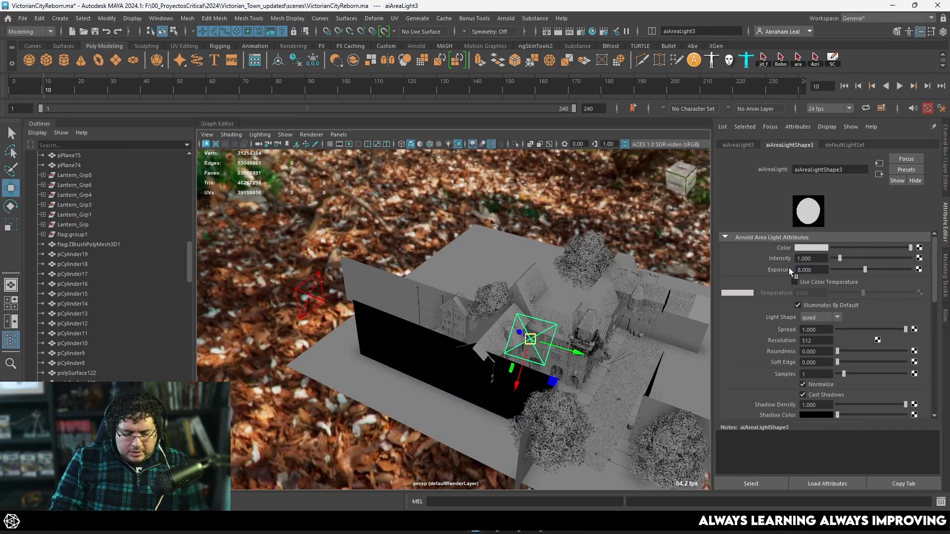
{"action": "left_click", "coordinate": [42, 504]}
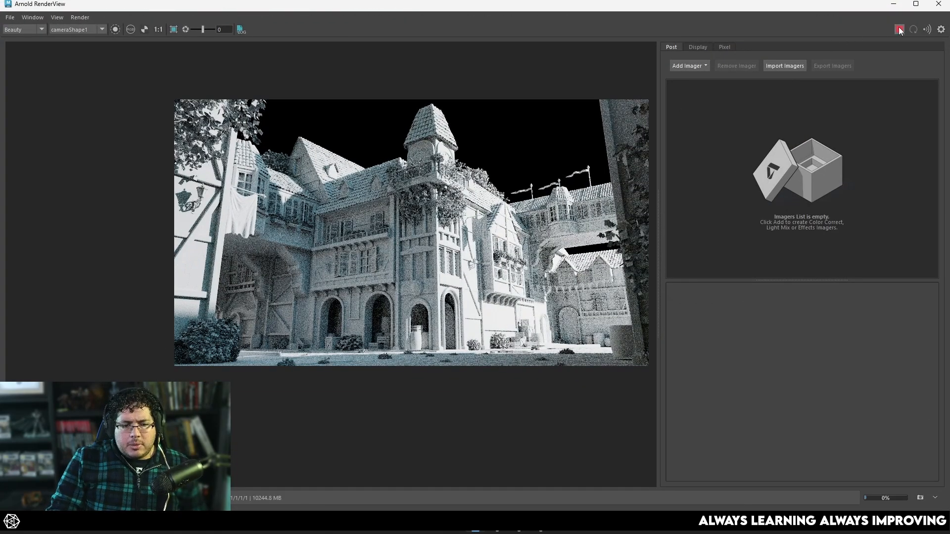
{"action": "scroll", "coordinate": [302, 212], "scroll_direction": "up", "scroll_amount": 4}
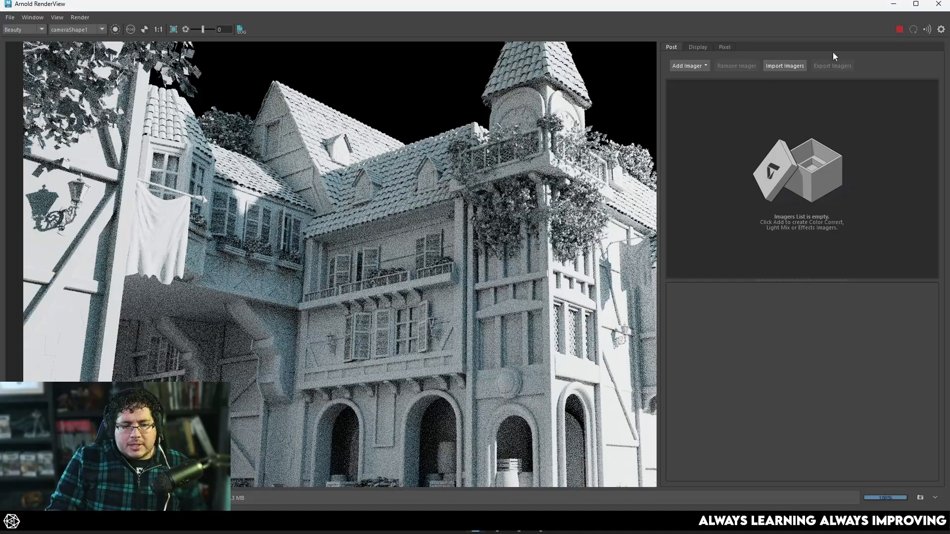
{"action": "left_click", "coordinate": [893, 4]}
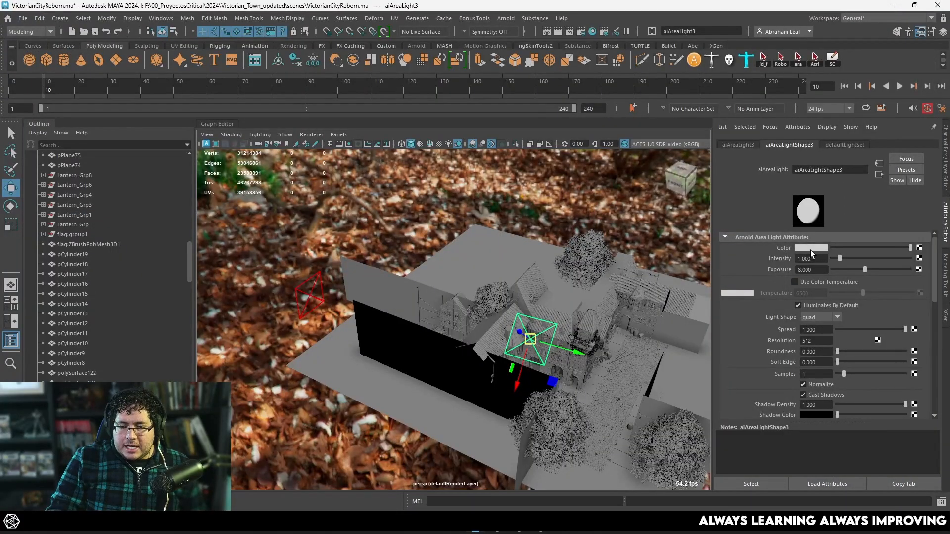
Set the third area light's Color to green and render the view to examine where its light falls
{"action": "left_click", "coordinate": [812, 249]}
{"action": "left_click", "coordinate": [798, 226]}
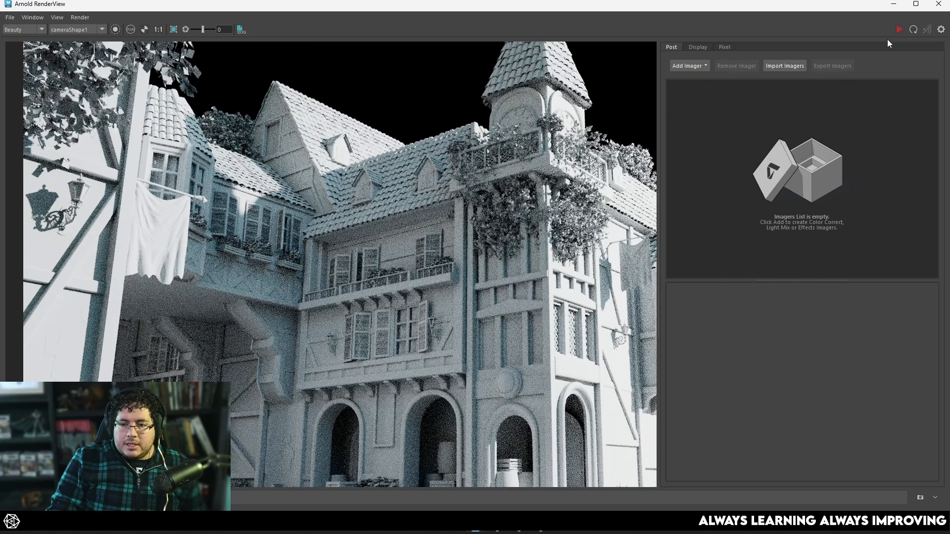
{"action": "left_click", "coordinate": [899, 29]}
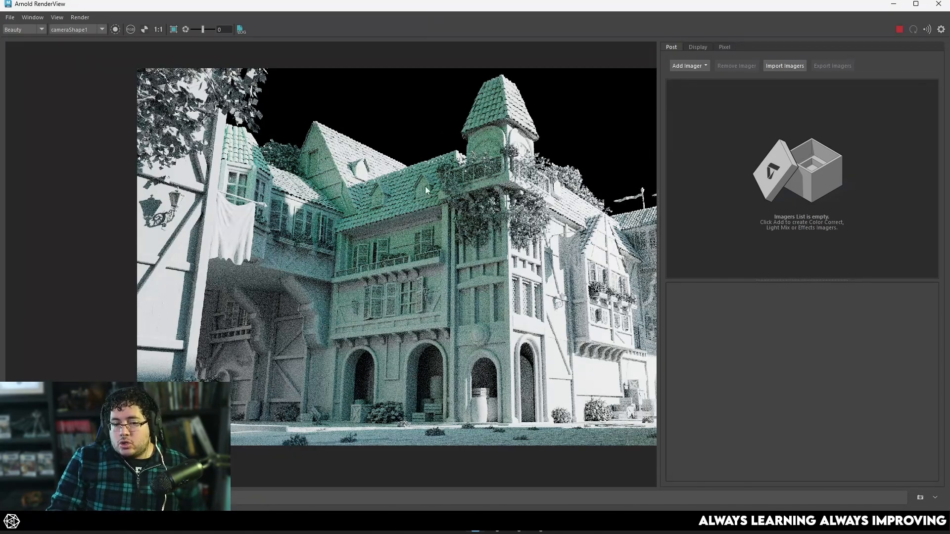
{"action": "scroll", "coordinate": [426, 186], "scroll_direction": "up", "scroll_amount": 3}
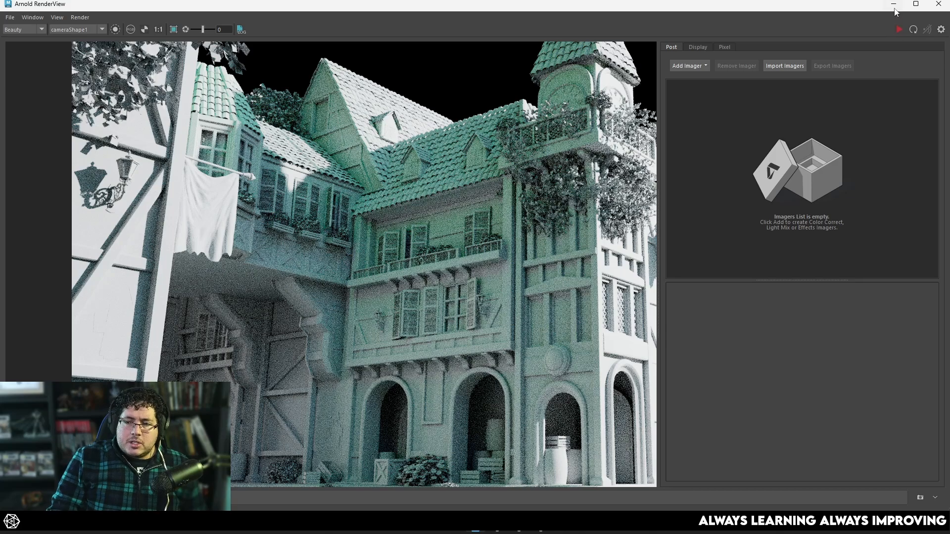
Set the third area light's Exposure to 10 and return its Color to white
{"action": "left_click", "coordinate": [894, 5]}
{"action": "key", "text": "Return"}
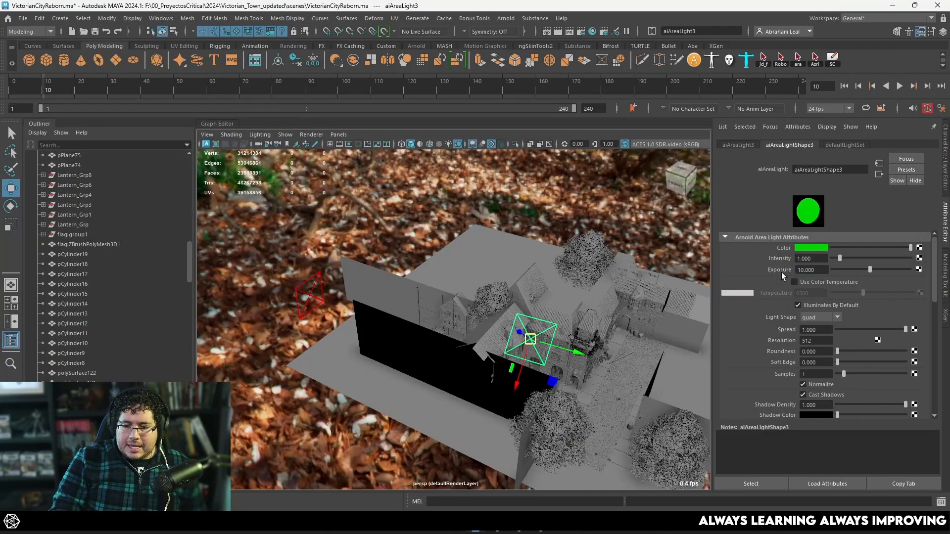
{"action": "left_click", "coordinate": [811, 248]}
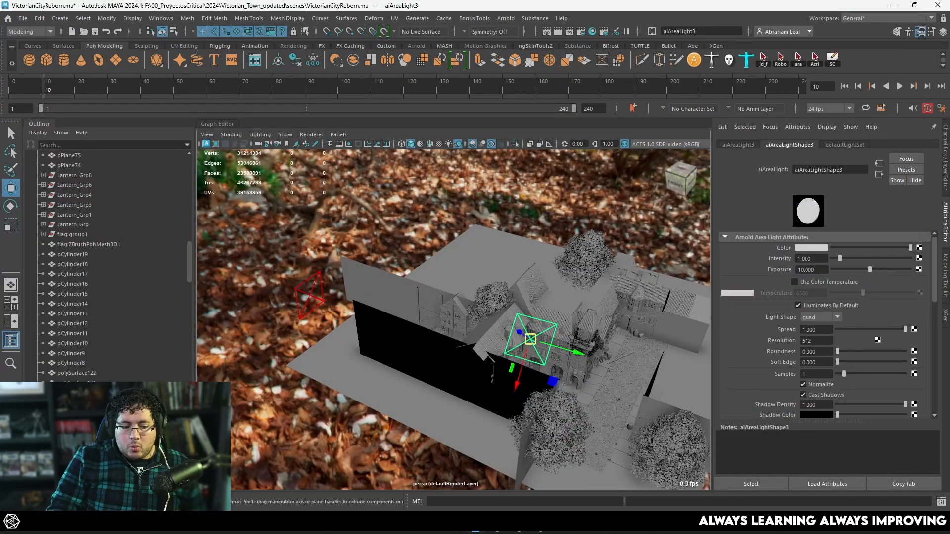
Render the cameraShape1 view with all three area lights and examine the overall lighting
{"action": "left_click", "coordinate": [44, 504]}
{"action": "left_click", "coordinate": [896, 29]}
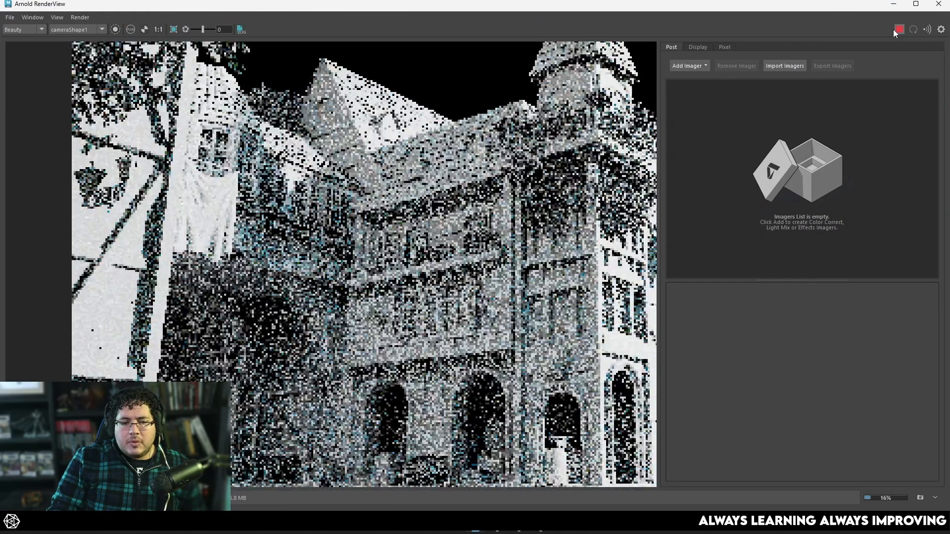
{"action": "scroll", "coordinate": [408, 253], "scroll_direction": "up", "scroll_amount": 1}
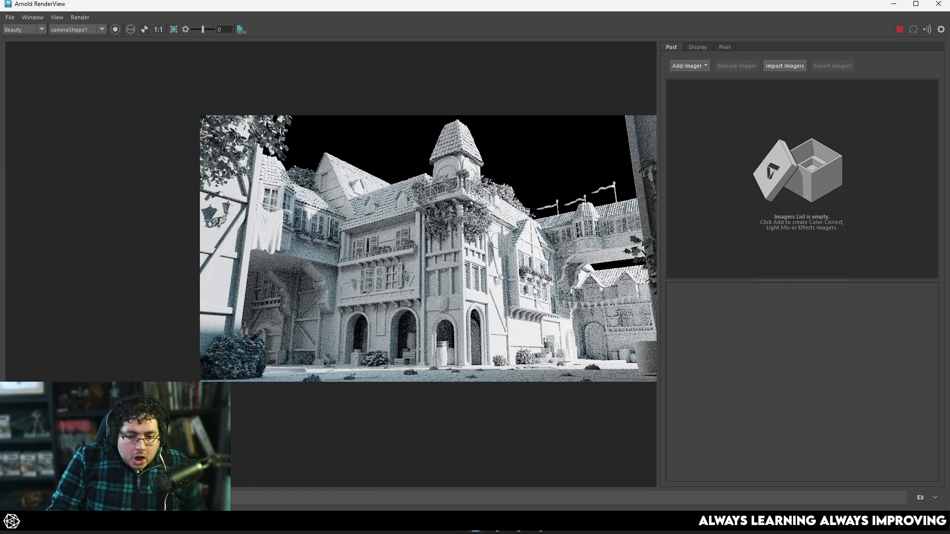
Set the third area light's Exposure to 9
{"action": "scroll", "coordinate": [535, 257], "scroll_direction": "up", "scroll_amount": 3}
{"action": "scroll", "coordinate": [533, 222], "scroll_direction": "down", "scroll_amount": 2}
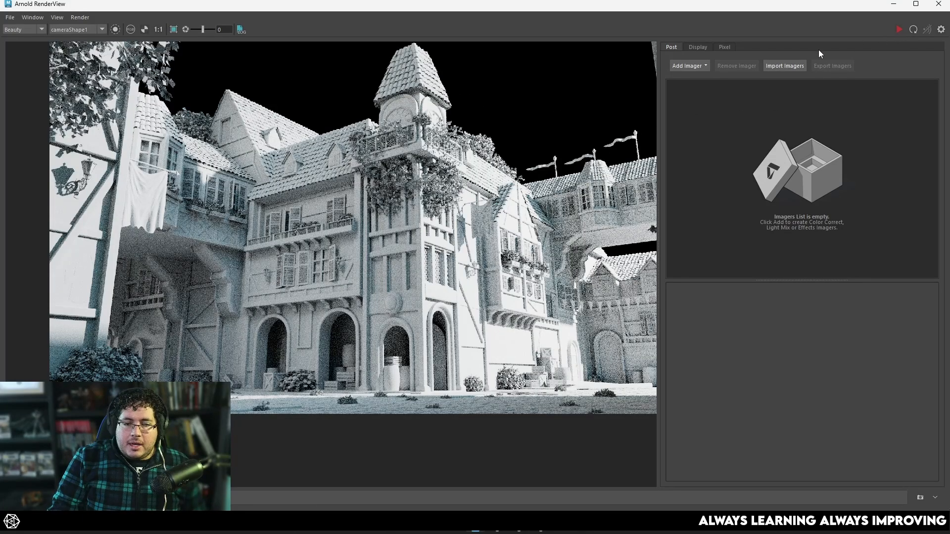
{"action": "left_click", "coordinate": [894, 3]}
{"action": "left_click_drag", "start_coordinate": [550, 315], "coordinate": [506, 286], "text": "alt"}
{"action": "double_click", "coordinate": [812, 269]}
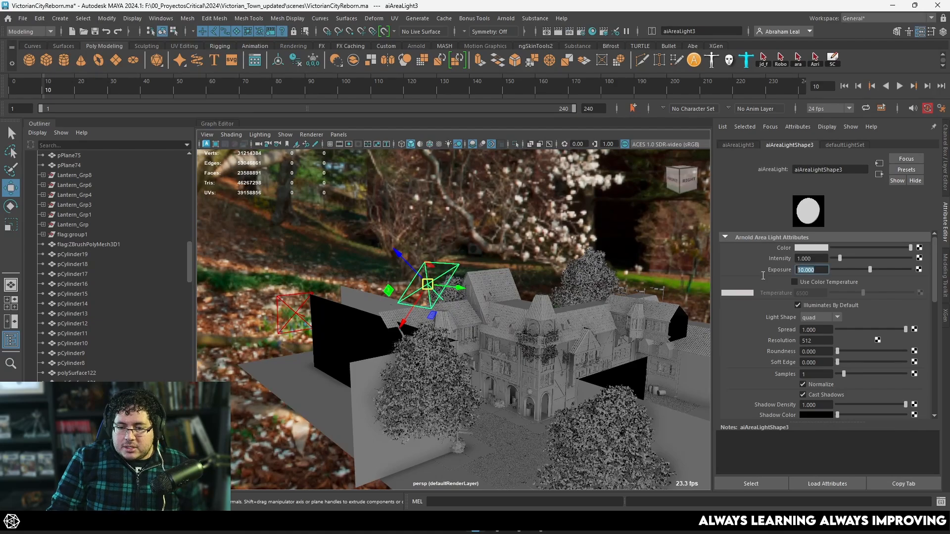
{"action": "type", "text": "9"}
{"action": "key", "text": "Return"}
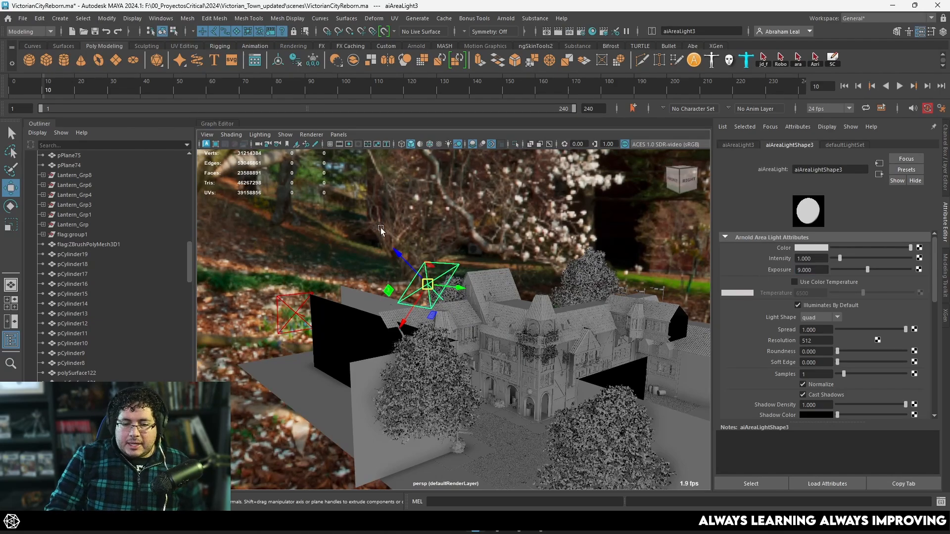
Enable Use Color Temperature on the first area light and lower its Temperature to 4006 for a warm tint
{"action": "left_click", "coordinate": [518, 257]}
{"action": "middle_click_drag", "start_coordinate": [518, 256], "coordinate": [357, 198], "text": "alt"}
{"action": "right_click_drag", "start_coordinate": [594, 307], "coordinate": [516, 263], "text": "alt"}
{"action": "right_click_drag", "start_coordinate": [553, 287], "coordinate": [605, 330], "text": "alt"}
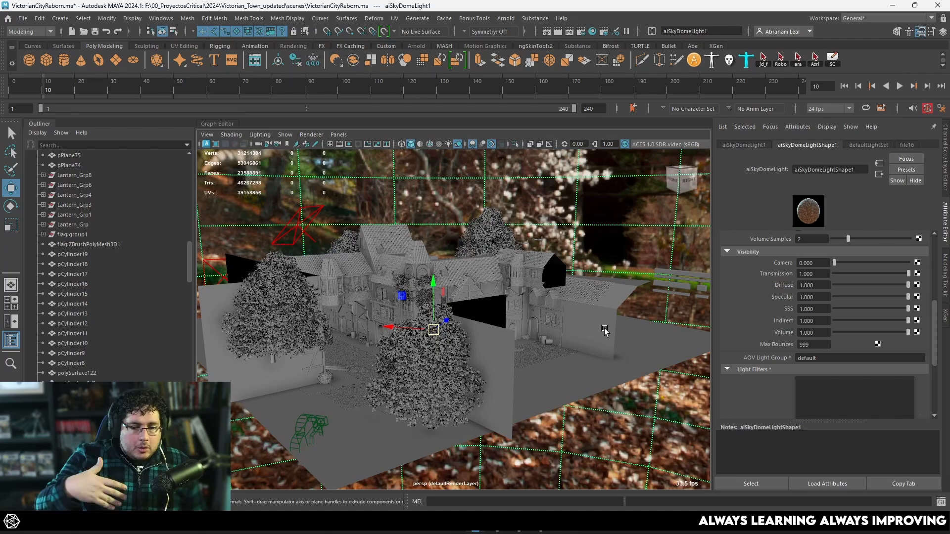
{"action": "right_click_drag", "start_coordinate": [604, 330], "coordinate": [553, 279], "text": "alt"}
{"action": "left_click", "coordinate": [593, 243]}
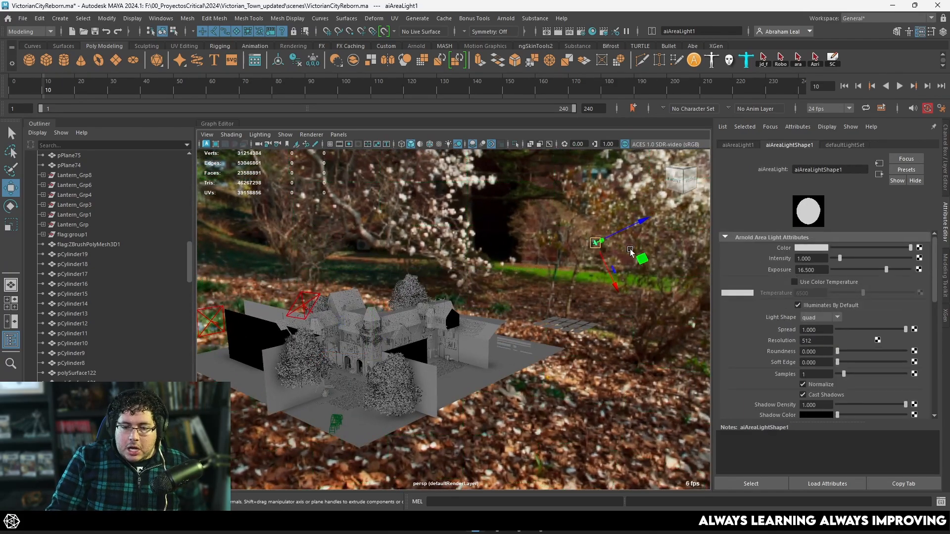
{"action": "left_click", "coordinate": [795, 282]}
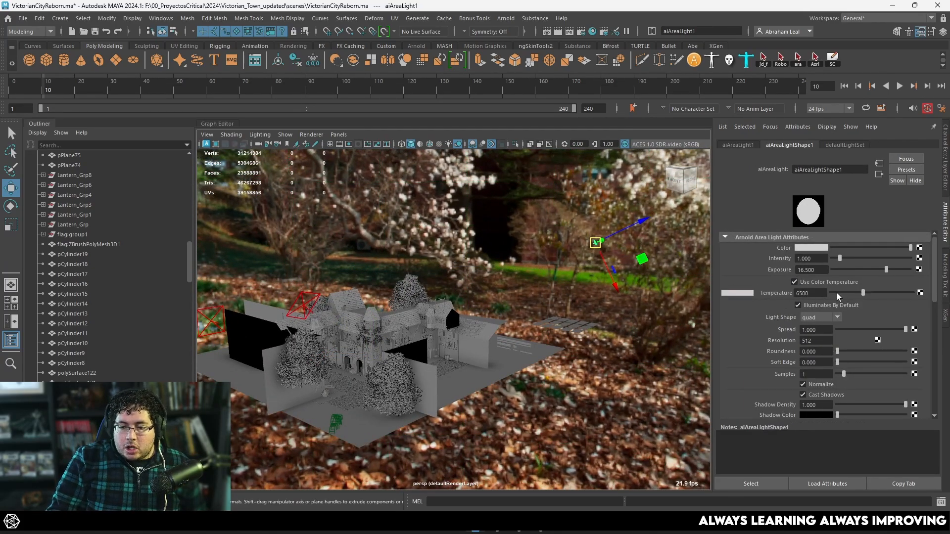
{"action": "left_click_drag", "start_coordinate": [863, 294], "coordinate": [829, 301]}
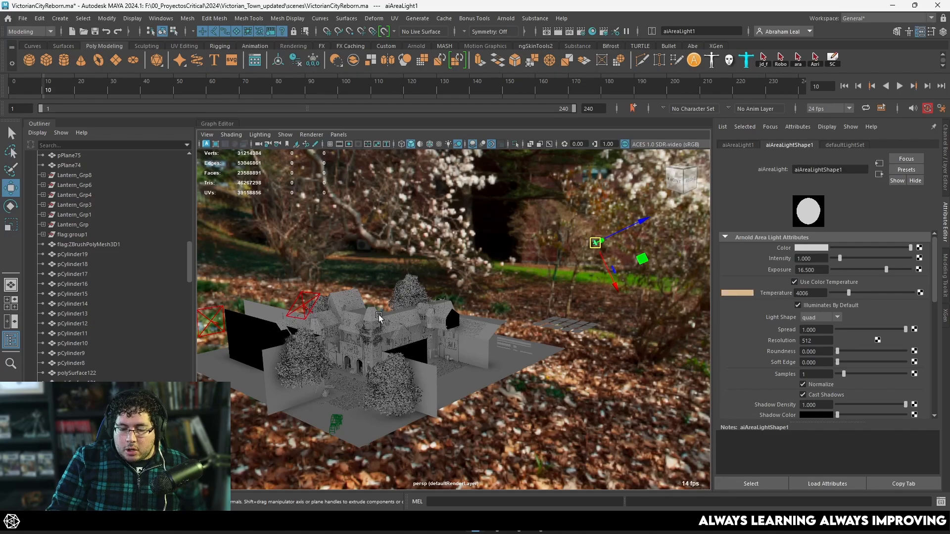
Render the cameraShape1 view with the tinted key light and check the warm tone across the facades
{"action": "key", "text": "alt+Tab"}
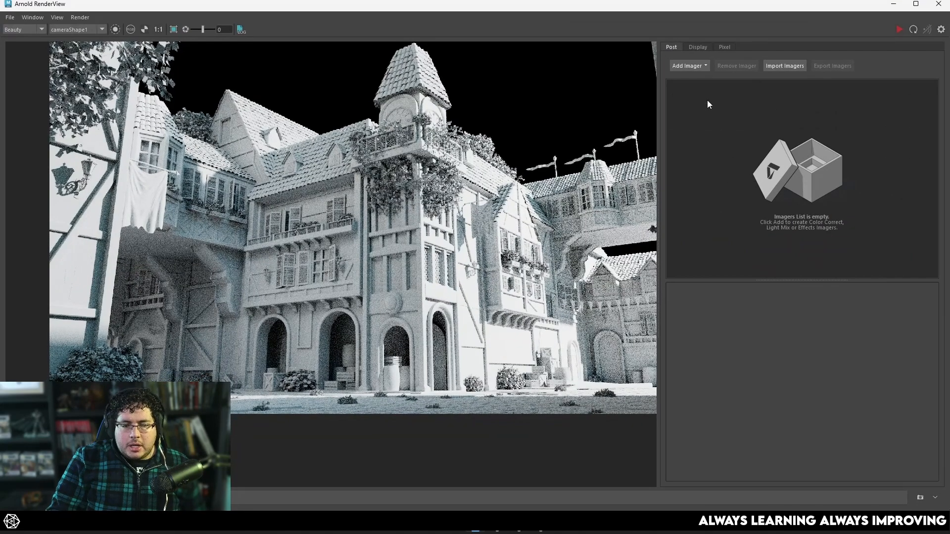
{"action": "left_click", "coordinate": [899, 29]}
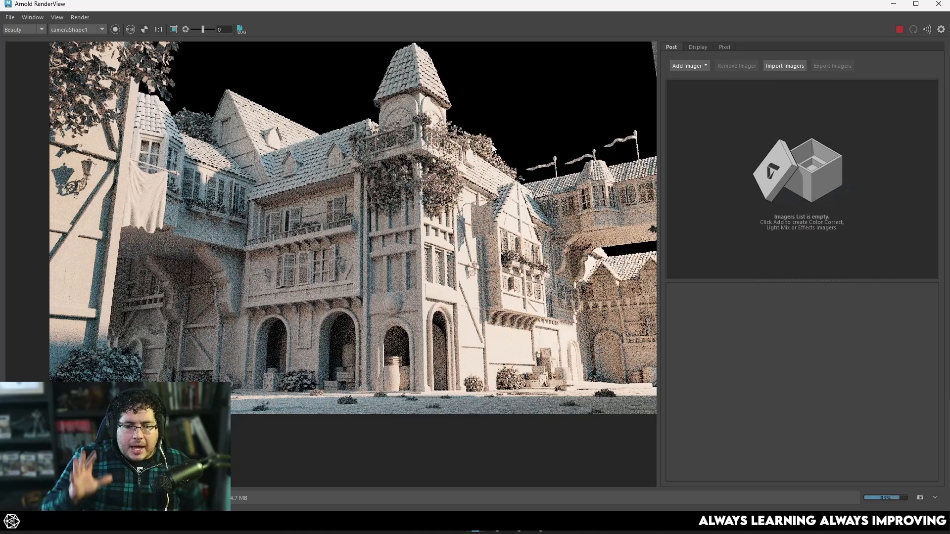
{"action": "scroll", "coordinate": [489, 148], "scroll_direction": "down", "scroll_amount": 3}
{"action": "scroll", "coordinate": [471, 212], "scroll_direction": "up", "scroll_amount": 3}
{"action": "middle_click_drag", "start_coordinate": [471, 196], "coordinate": [463, 239]}
{"action": "left_click", "coordinate": [899, 27]}
{"action": "left_click", "coordinate": [894, 4]}
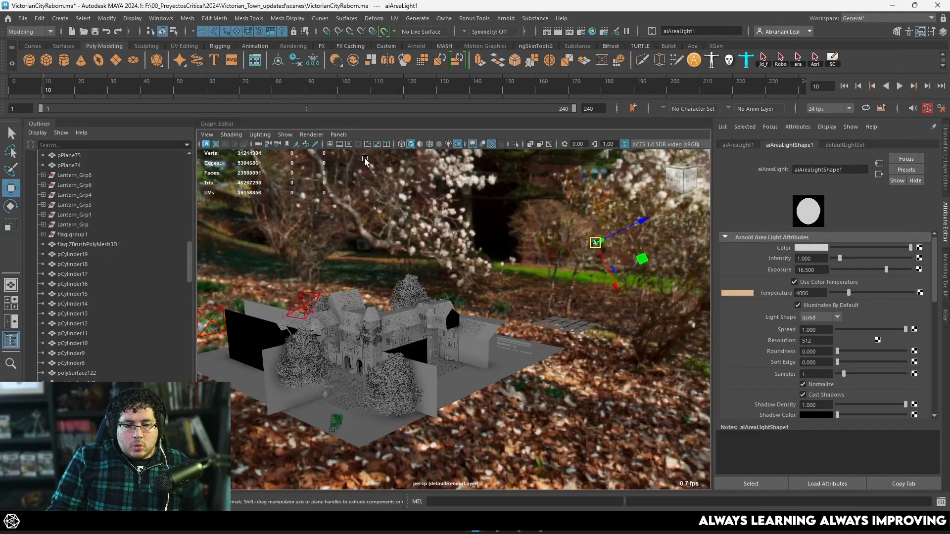
Select the third area light and examine the roofs, upper windows and facades in the latest render up close
{"action": "scroll", "coordinate": [307, 328], "scroll_direction": "up", "scroll_amount": 3}
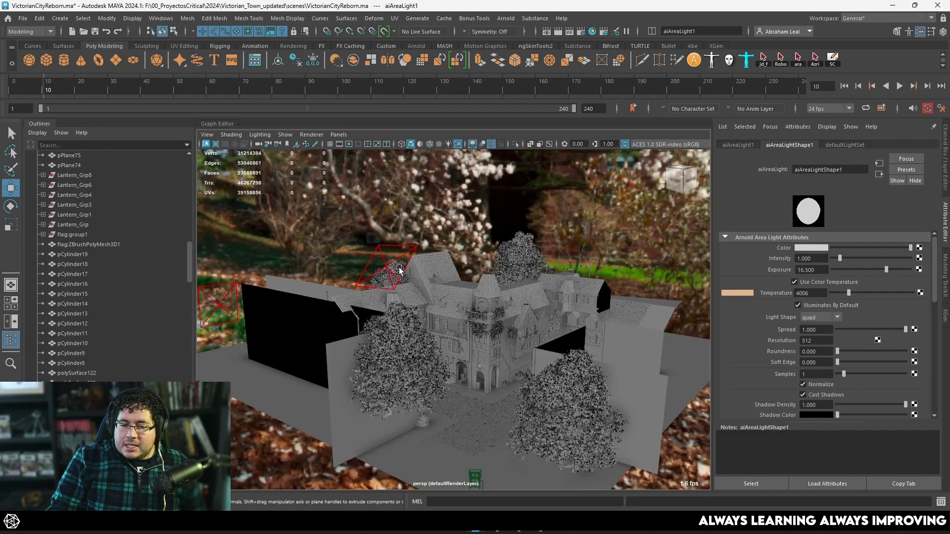
{"action": "left_click", "coordinate": [391, 270]}
{"action": "key", "text": "alt+Tab"}
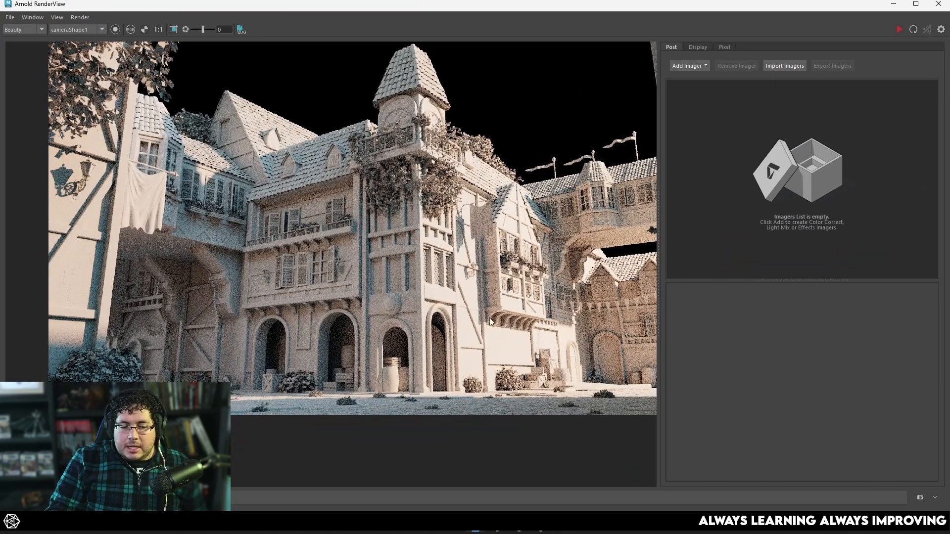
{"action": "scroll", "coordinate": [172, 165], "scroll_direction": "up", "scroll_amount": 3}
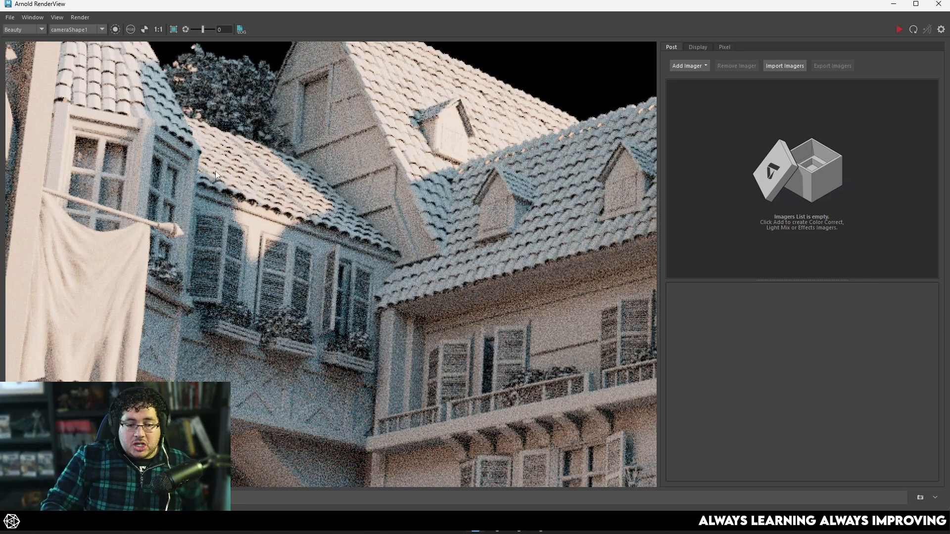
{"action": "scroll", "coordinate": [313, 239], "scroll_direction": "down", "scroll_amount": 3}
{"action": "scroll", "coordinate": [440, 286], "scroll_direction": "down", "scroll_amount": 2}
{"action": "scroll", "coordinate": [439, 286], "scroll_direction": "up", "scroll_amount": 2}
{"action": "middle_click_drag", "start_coordinate": [487, 283], "coordinate": [464, 286]}
{"action": "scroll", "coordinate": [501, 200], "scroll_direction": "up", "scroll_amount": 1}
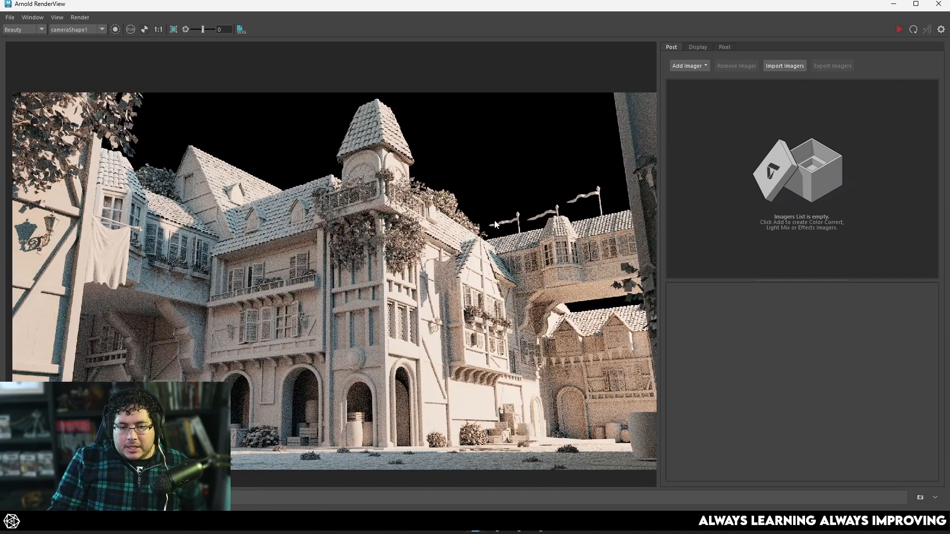
{"action": "scroll", "coordinate": [501, 201], "scroll_direction": "down", "scroll_amount": 1}
{"action": "scroll", "coordinate": [501, 201], "scroll_direction": "up", "scroll_amount": 1}
{"action": "scroll", "coordinate": [495, 221], "scroll_direction": "up", "scroll_amount": 2}
{"action": "scroll", "coordinate": [494, 220], "scroll_direction": "down", "scroll_amount": 3}
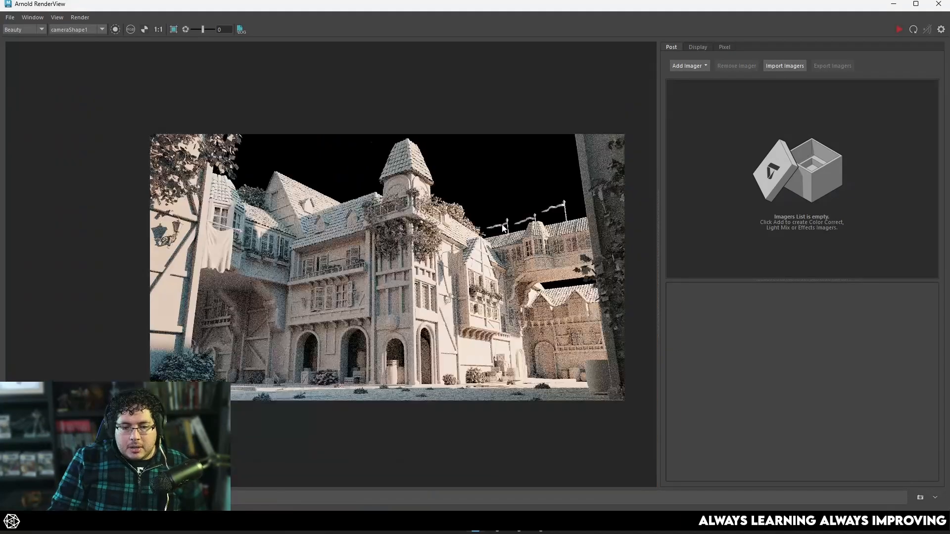
{"action": "scroll", "coordinate": [454, 314], "scroll_direction": "up", "scroll_amount": 2}
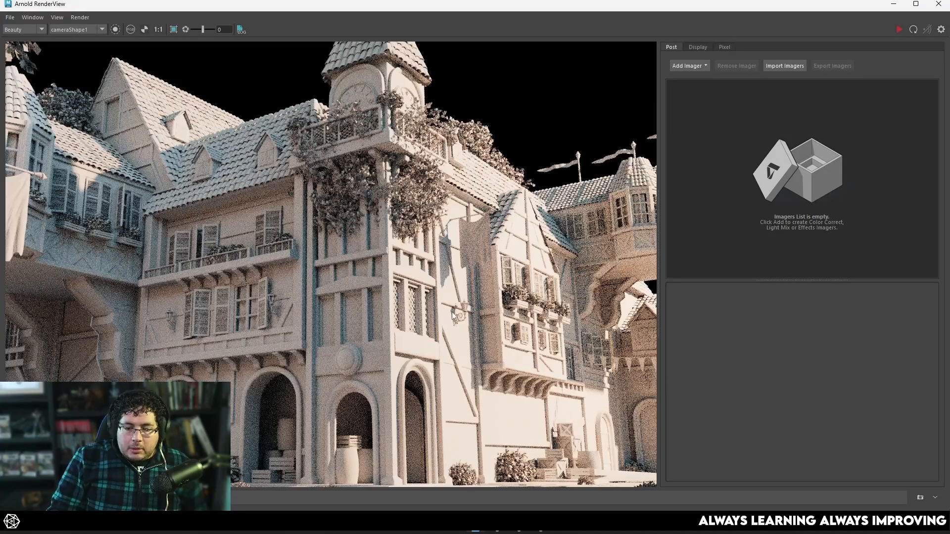
{"action": "left_click", "coordinate": [897, 6]}
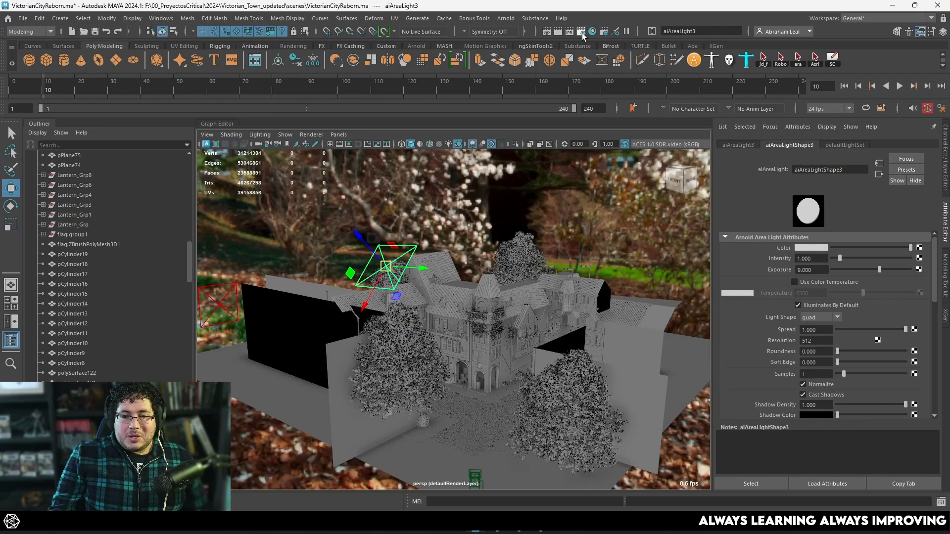
Enable Adaptive Sampling in the Arnold render settings with Max. Camera (AA) at 10
{"action": "left_click", "coordinate": [580, 31]}
{"action": "left_click", "coordinate": [239, 131]}
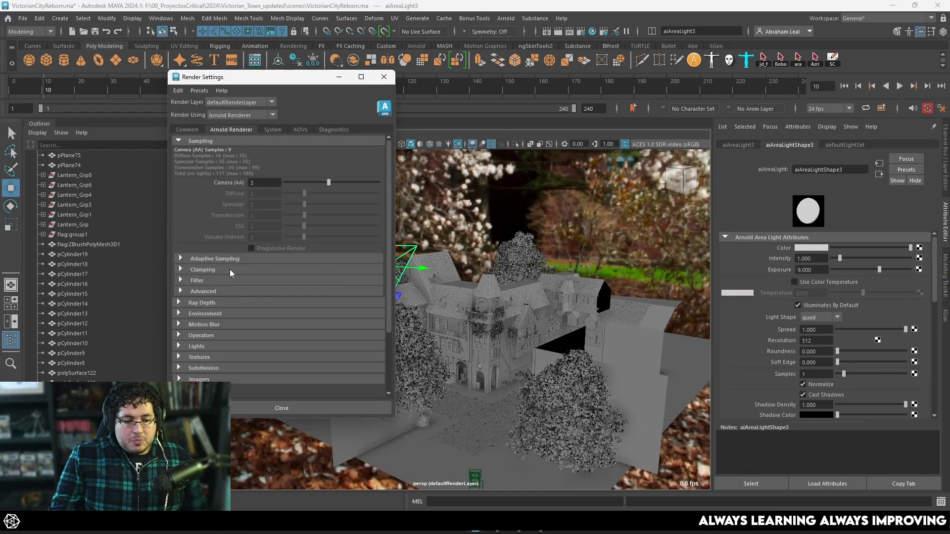
{"action": "left_click", "coordinate": [252, 269]}
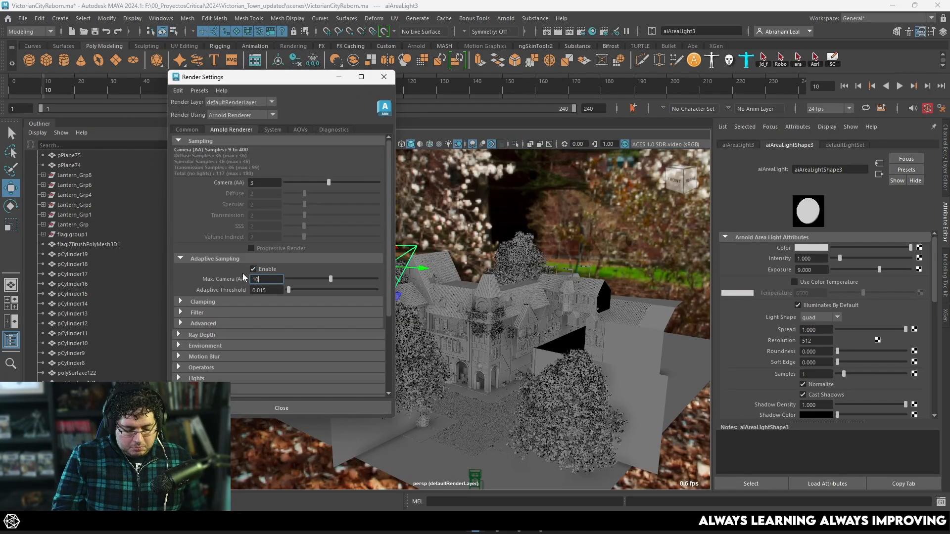
{"action": "type", "text": "10"}
{"action": "key", "text": "Return"}
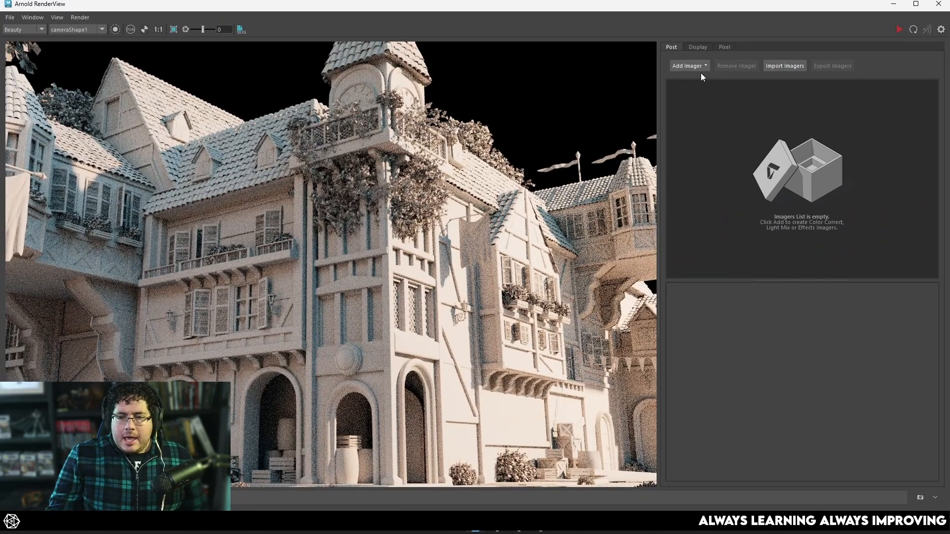
Add a Denoiser Optix imager to the render and inspect its effect on the facades and tower ivy
{"action": "left_click", "coordinate": [701, 69]}
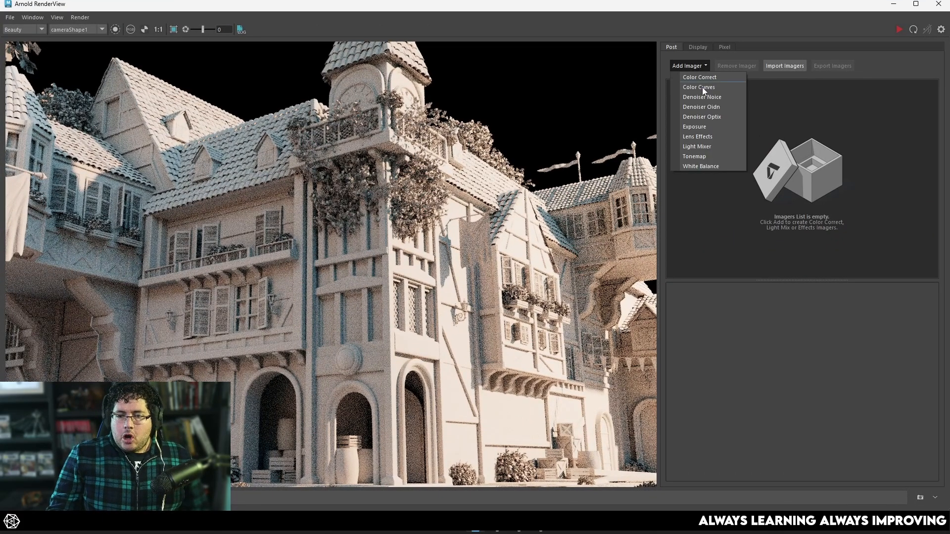
{"action": "left_click", "coordinate": [708, 117]}
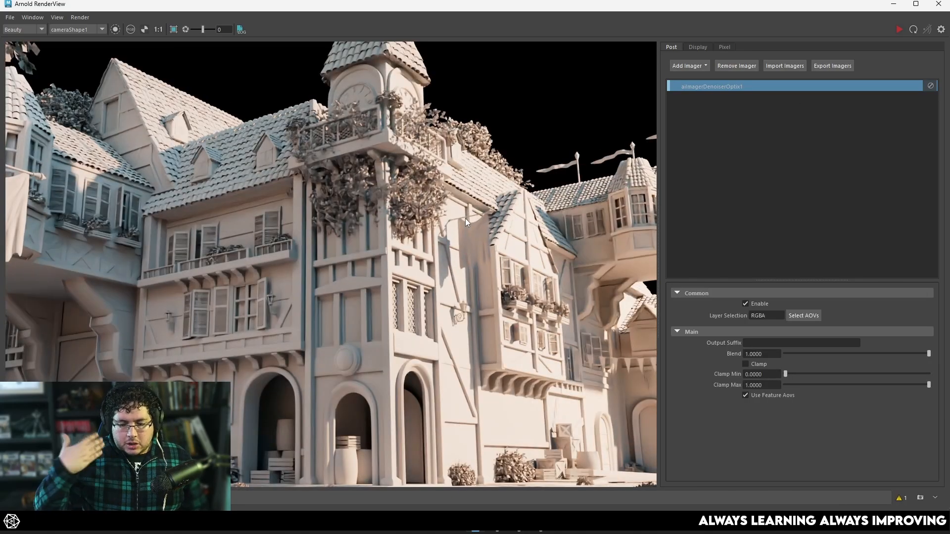
{"action": "scroll", "coordinate": [354, 194], "scroll_direction": "down", "scroll_amount": 5}
{"action": "scroll", "coordinate": [417, 236], "scroll_direction": "up", "scroll_amount": 5}
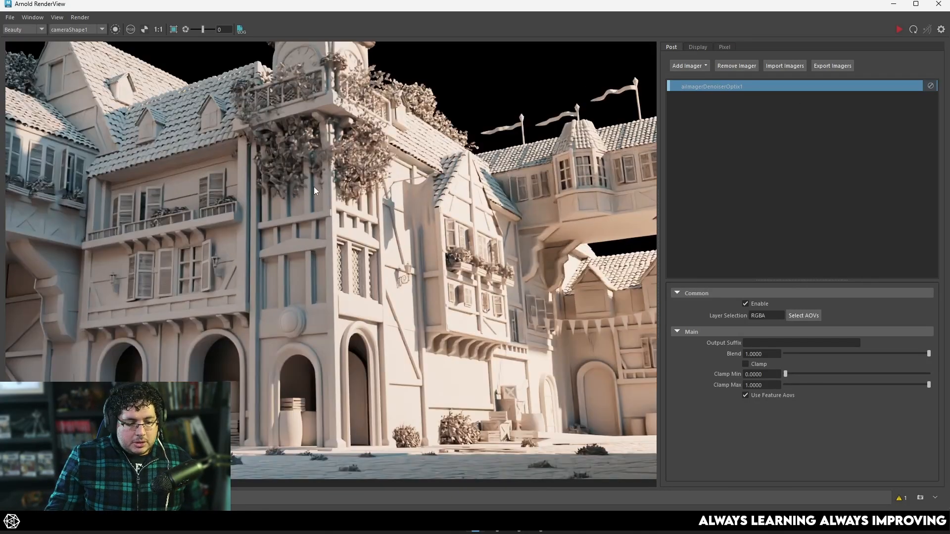
{"action": "middle_click_drag", "start_coordinate": [313, 186], "coordinate": [324, 252]}
{"action": "scroll", "coordinate": [302, 163], "scroll_direction": "up", "scroll_amount": 4}
{"action": "left_click", "coordinate": [902, 498]}
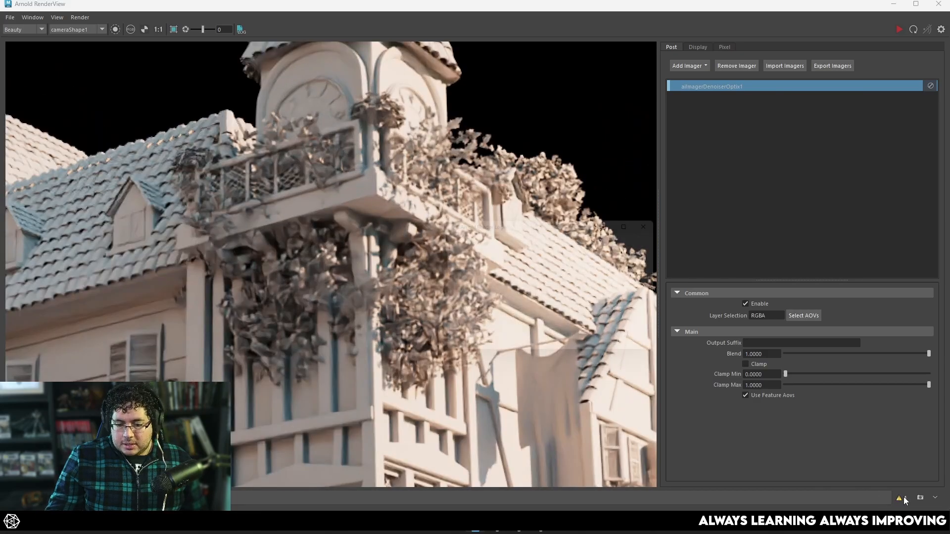
{"action": "left_click", "coordinate": [663, 222]}
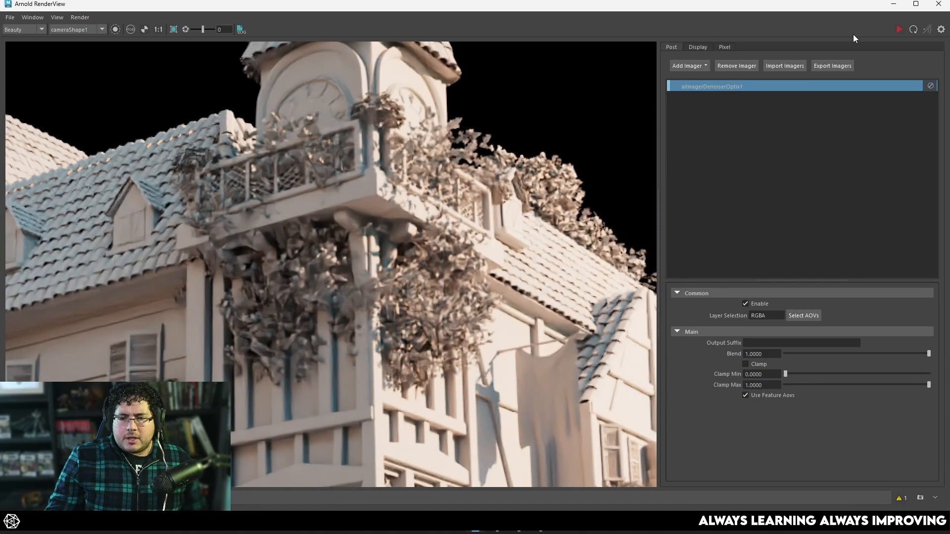
Render the cameraShape1 view with adaptive sampling and the denoiser, inspect the roofs and facades, and close the render settings
{"action": "left_click", "coordinate": [900, 29]}
{"action": "scroll", "coordinate": [378, 322], "scroll_direction": "down", "scroll_amount": 3}
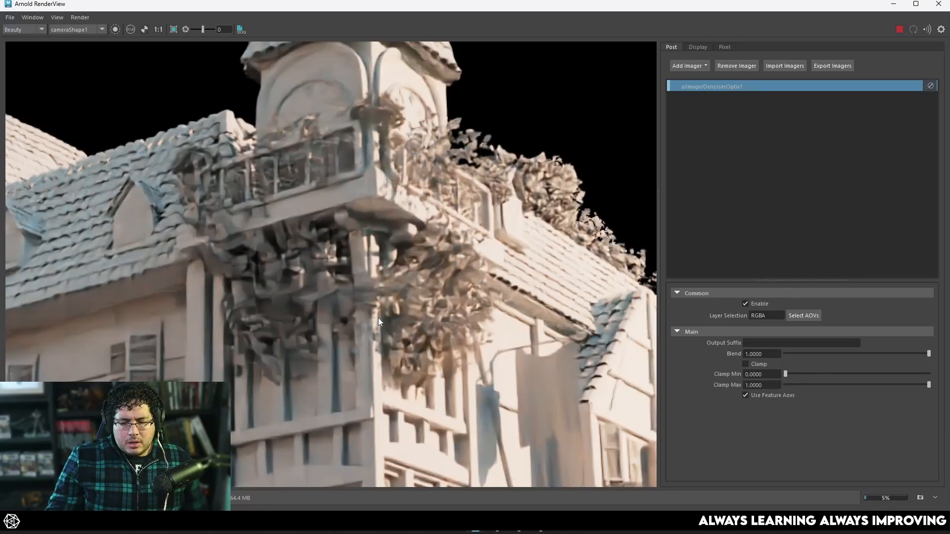
{"action": "scroll", "coordinate": [378, 318], "scroll_direction": "down", "scroll_amount": 4}
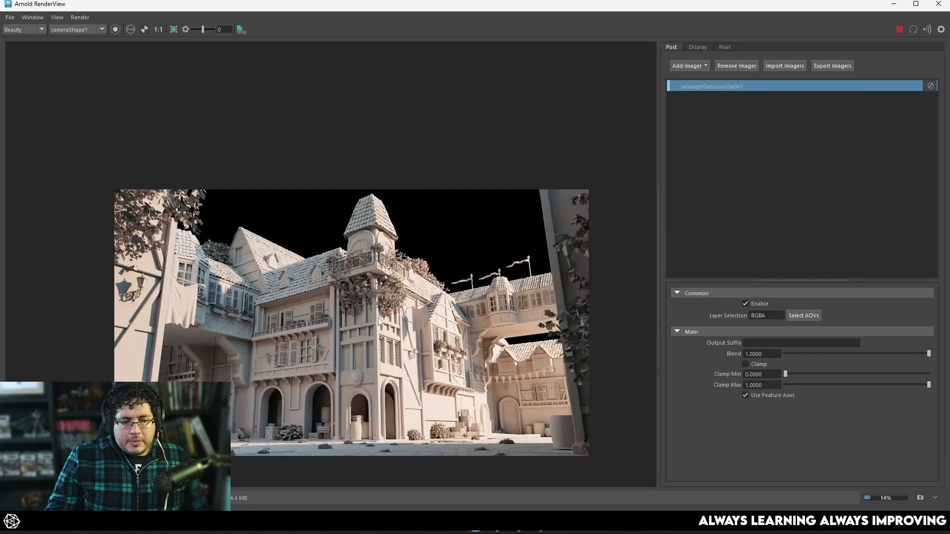
{"action": "scroll", "coordinate": [387, 331], "scroll_direction": "up", "scroll_amount": 5}
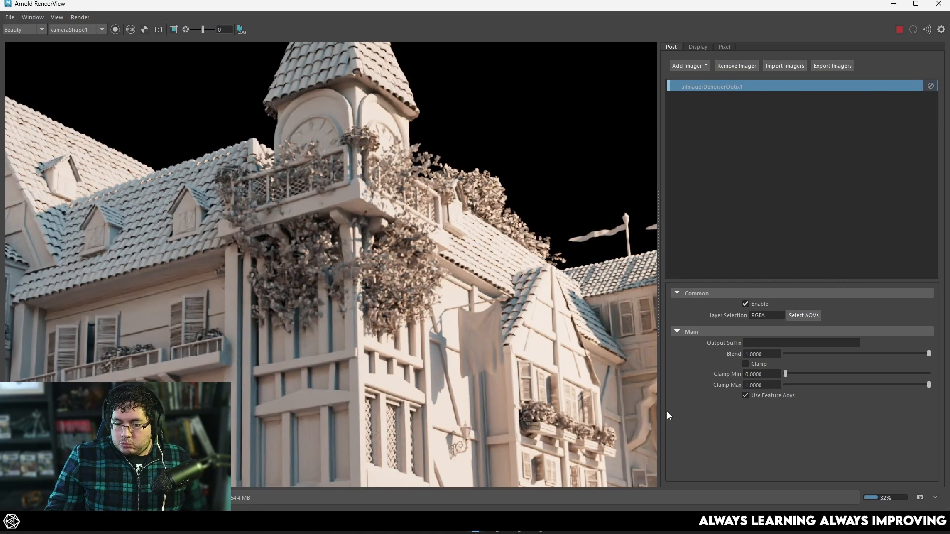
{"action": "scroll", "coordinate": [426, 328], "scroll_direction": "down", "scroll_amount": 3}
{"action": "middle_click_drag", "start_coordinate": [402, 387], "coordinate": [394, 329]}
{"action": "scroll", "coordinate": [497, 260], "scroll_direction": "up", "scroll_amount": 3}
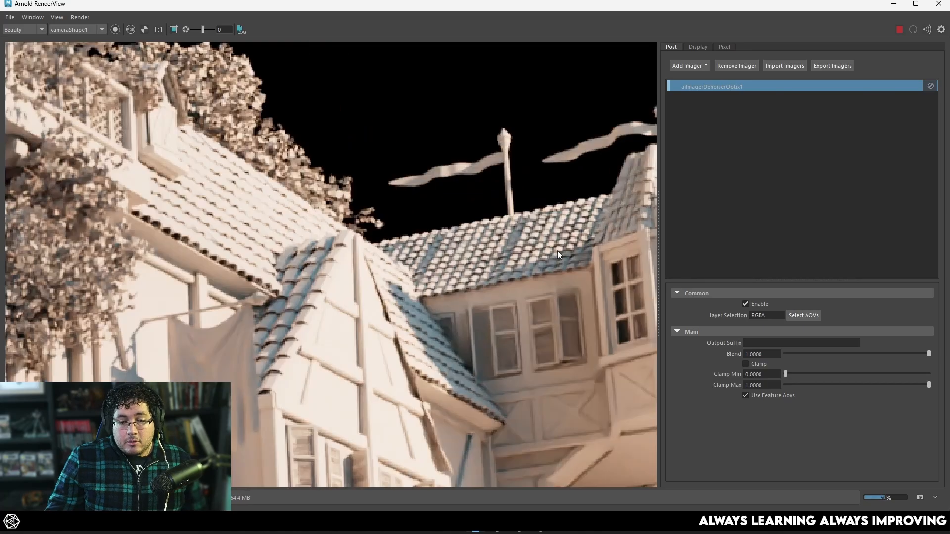
{"action": "scroll", "coordinate": [498, 267], "scroll_direction": "down", "scroll_amount": 5}
{"action": "middle_click_drag", "start_coordinate": [498, 267], "coordinate": [461, 263]}
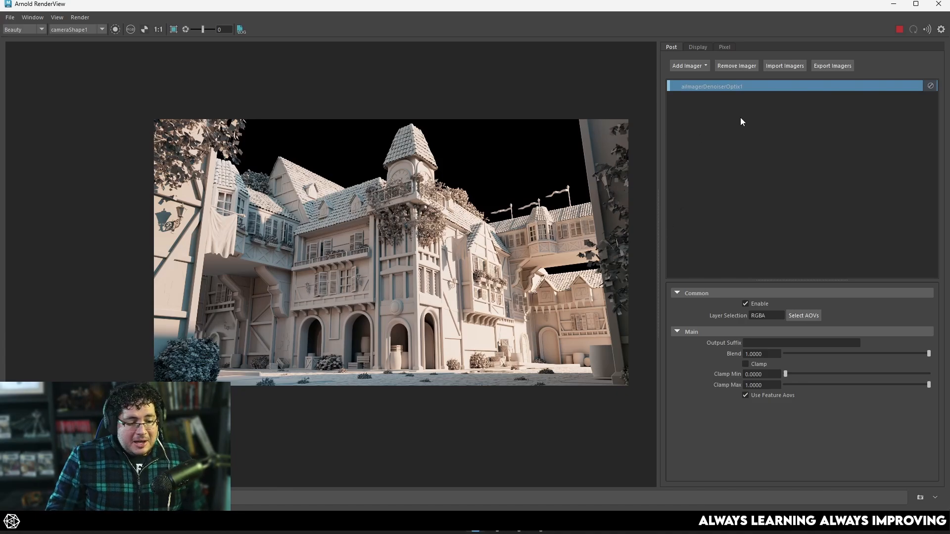
{"action": "left_click", "coordinate": [894, 4]}
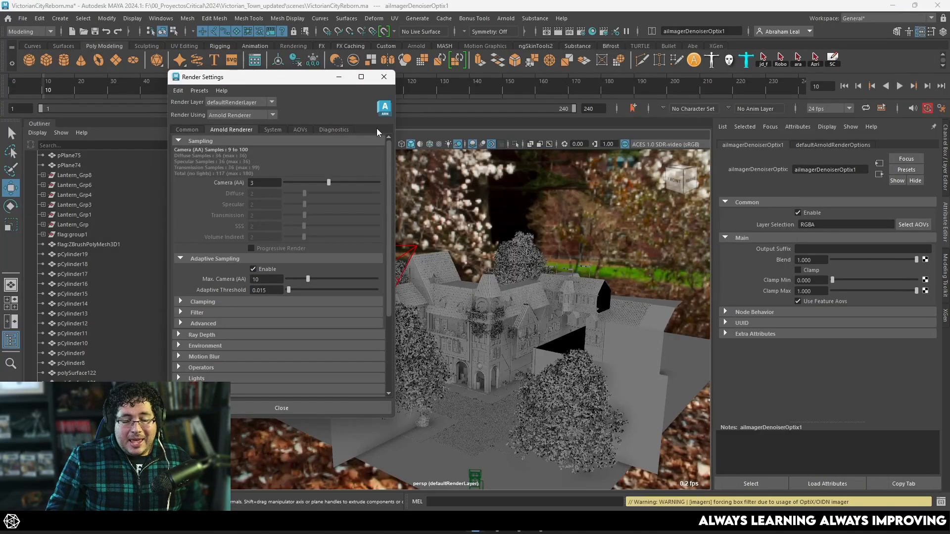
{"action": "left_click", "coordinate": [384, 77]}
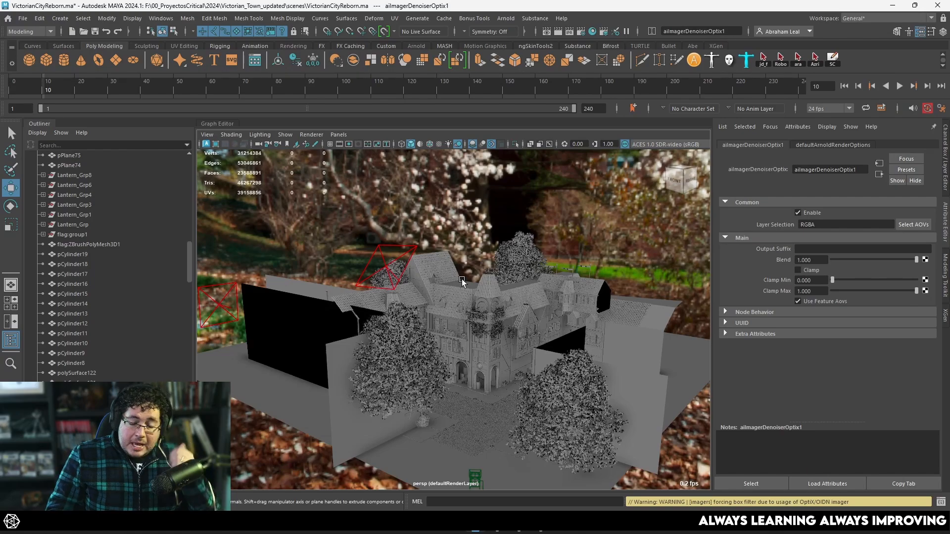
Create a locator in the town scene and bring it into view
{"action": "scroll", "coordinate": [457, 256], "scroll_direction": "up", "scroll_amount": 5}
{"action": "scroll", "coordinate": [426, 246], "scroll_direction": "down", "scroll_amount": 4}
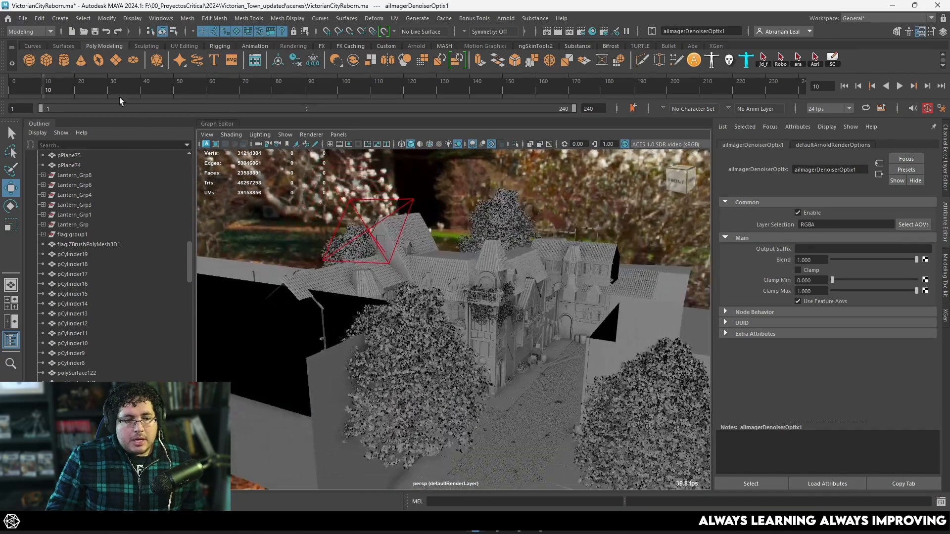
{"action": "left_click", "coordinate": [59, 18]}
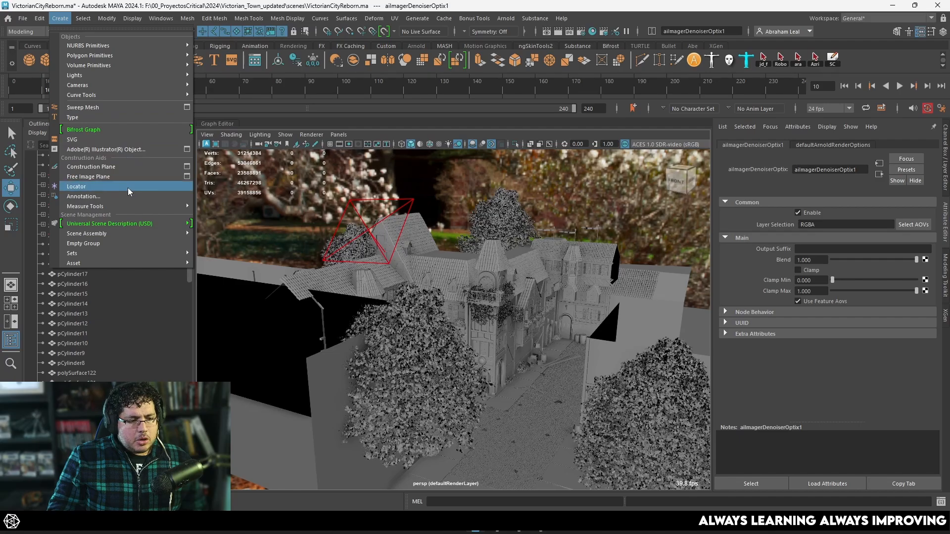
{"action": "left_click", "coordinate": [127, 190]}
{"action": "left_click_drag", "start_coordinate": [406, 273], "coordinate": [424, 337], "text": "alt"}
{"action": "middle_click_drag", "start_coordinate": [422, 336], "coordinate": [498, 384]}
{"action": "left_click_drag", "start_coordinate": [498, 383], "coordinate": [460, 358], "text": "alt"}
{"action": "middle_click_drag", "start_coordinate": [459, 358], "coordinate": [435, 242]}
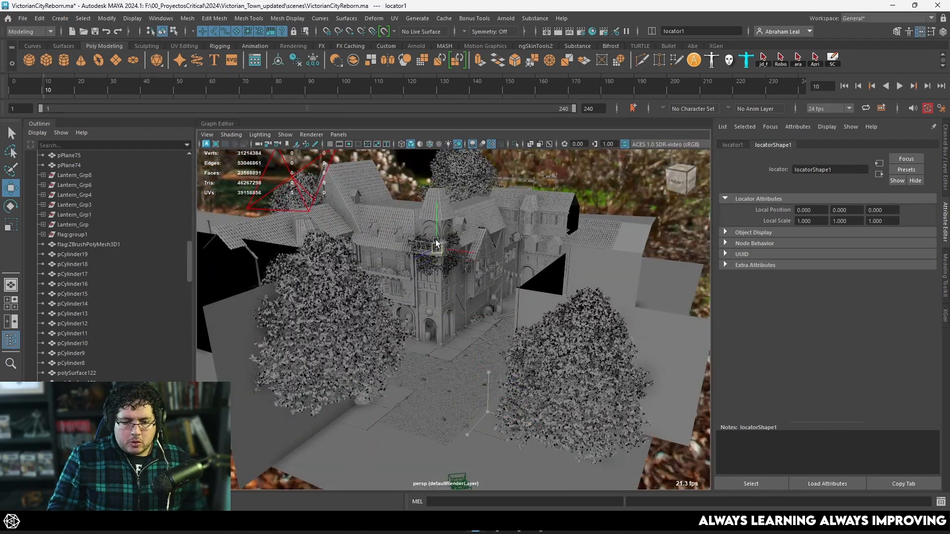
Move the locator to the front of the clock tower at balcony height
{"action": "left_click_drag", "start_coordinate": [436, 241], "coordinate": [557, 287], "text": "alt"}
{"action": "mouse_move", "coordinate": [411, 279]}
{"action": "left_mouse_down"}
{"action": "mouse_move", "coordinate": [497, 288]}
{"action": "mouse_move", "coordinate": [427, 304]}
{"action": "mouse_move", "coordinate": [421, 289]}
{"action": "left_mouse_up"}
{"action": "left_click_drag", "start_coordinate": [421, 289], "coordinate": [484, 275], "text": "alt"}
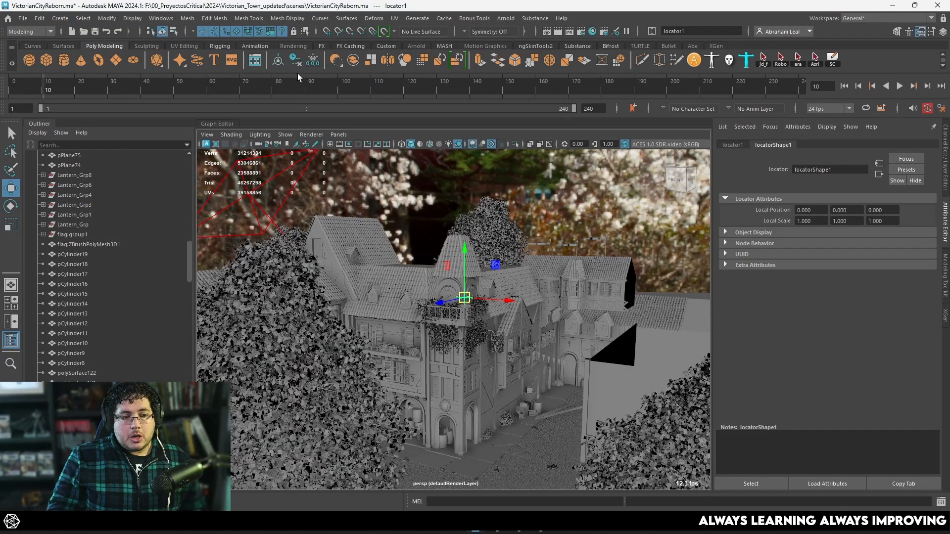
Turn on the Object Details heads-up display for the viewport
{"action": "left_click", "coordinate": [111, 19]}
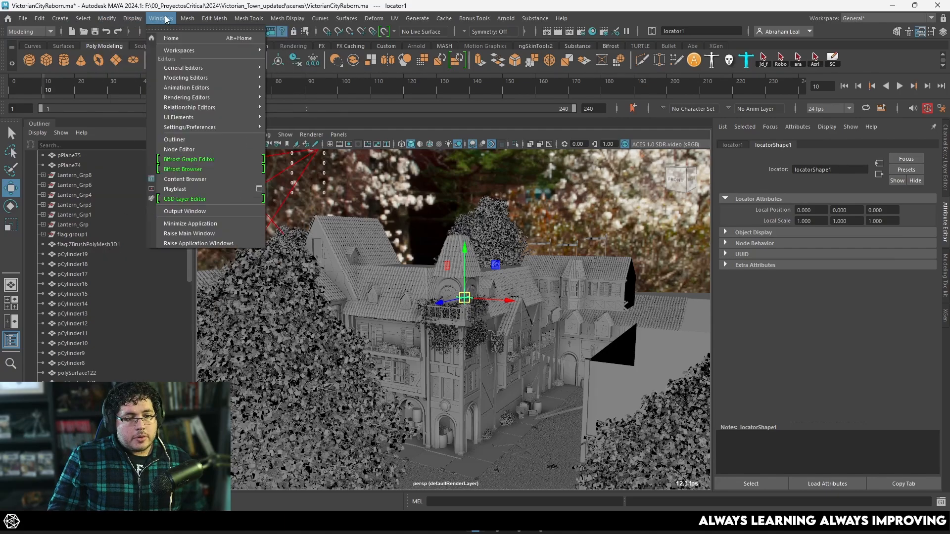
{"action": "mouse_move", "coordinate": [166, 57]}
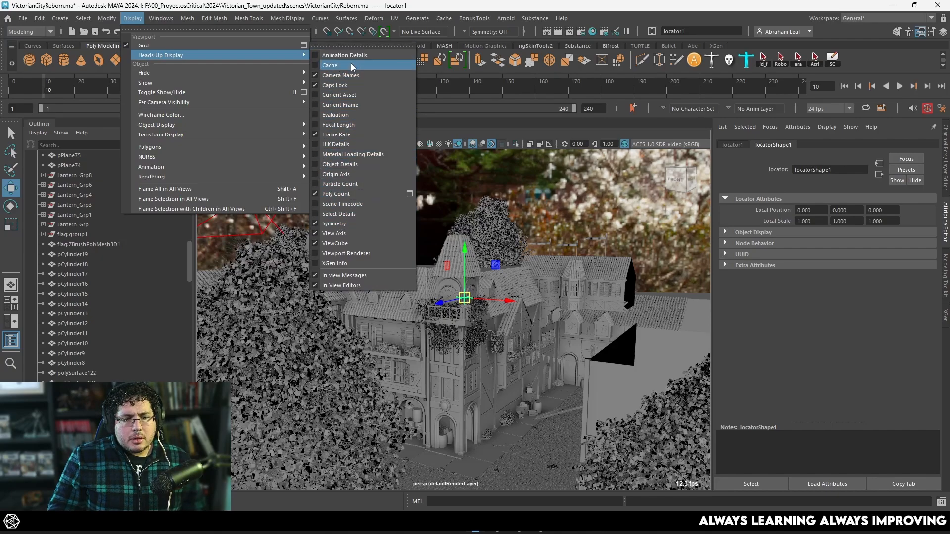
{"action": "left_click", "coordinate": [340, 165]}
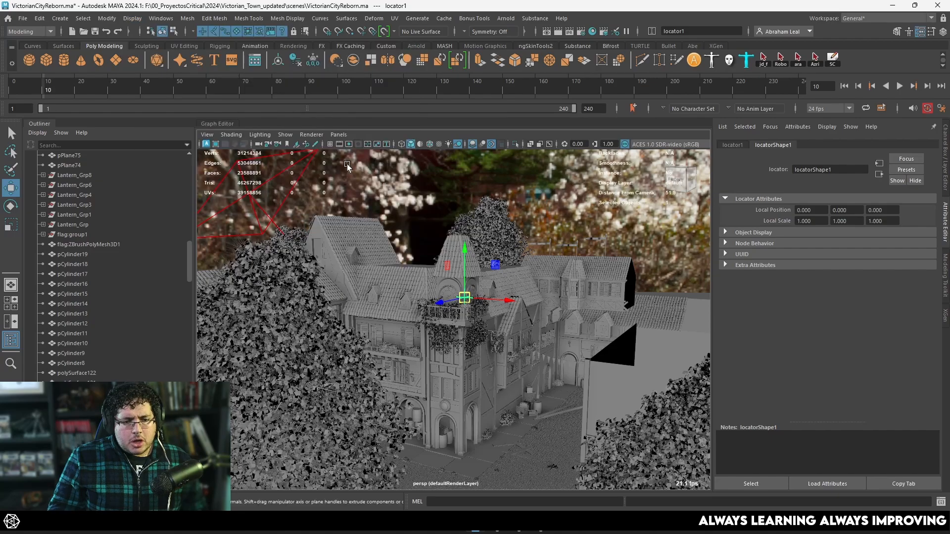
Look through camera1 and select the locator at the clock tower to read its distance from the camera
{"action": "left_click_drag", "start_coordinate": [341, 237], "coordinate": [360, 232], "text": "alt"}
{"action": "scroll", "coordinate": [360, 234], "scroll_direction": "down", "scroll_amount": 3}
{"action": "left_click", "coordinate": [429, 399]}
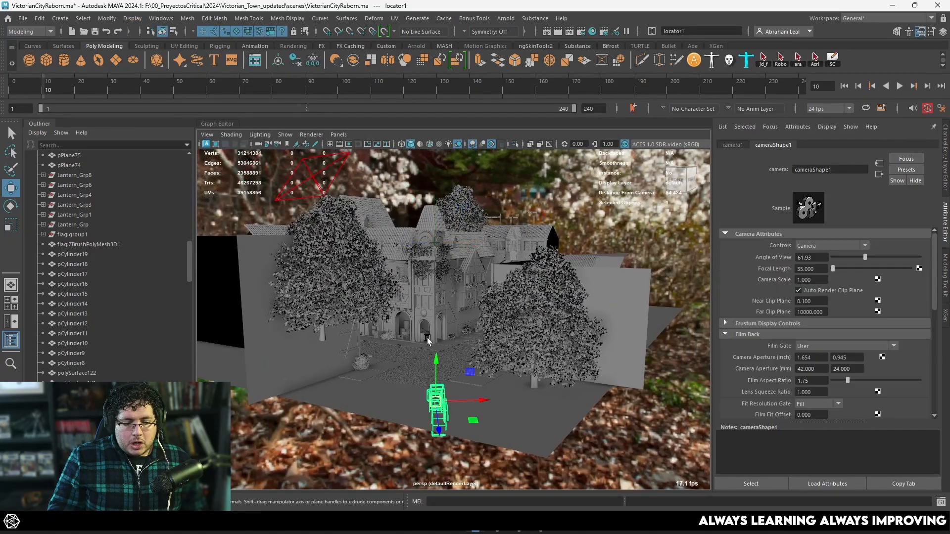
{"action": "left_click", "coordinate": [343, 135]}
{"action": "left_click", "coordinate": [365, 175]}
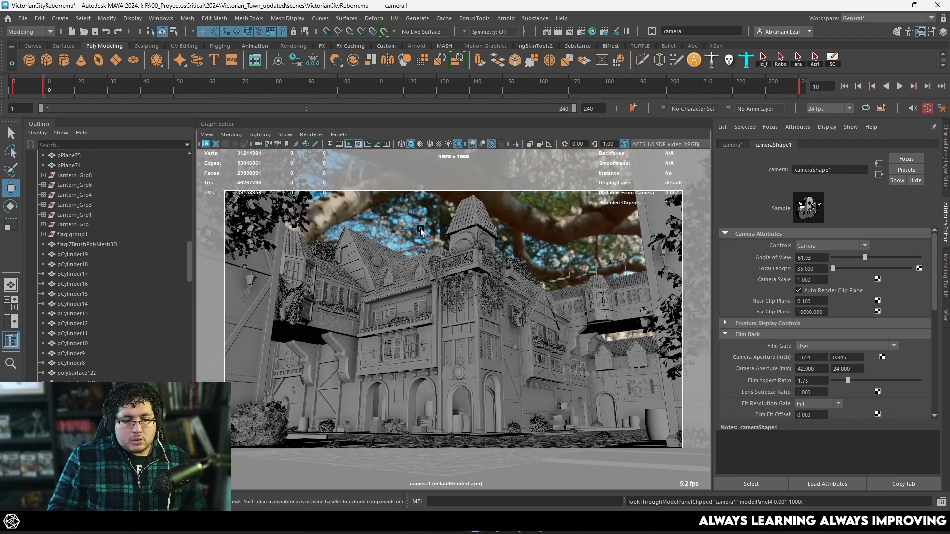
{"action": "left_click", "coordinate": [477, 241]}
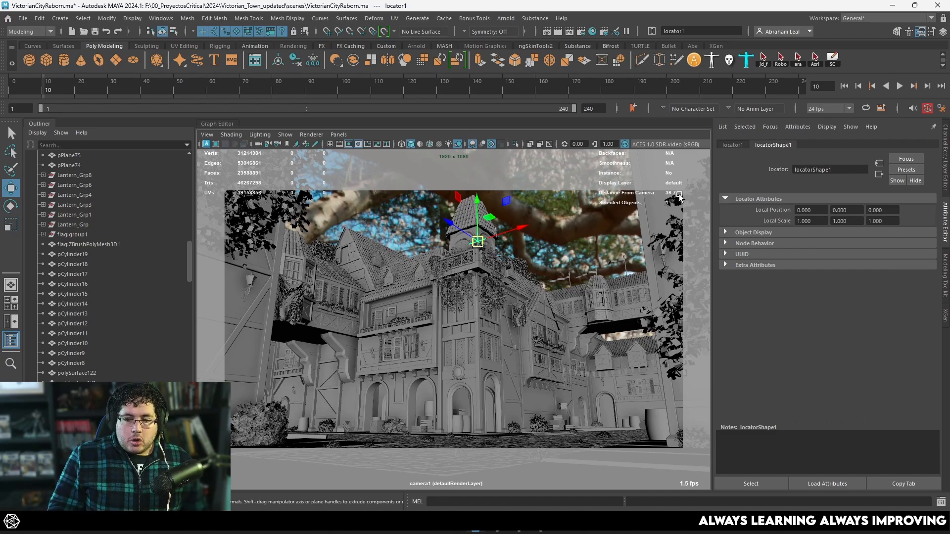
Store a snapshot of the current render in the Arnold RenderView and return to the scene
{"action": "left_click", "coordinate": [49, 504]}
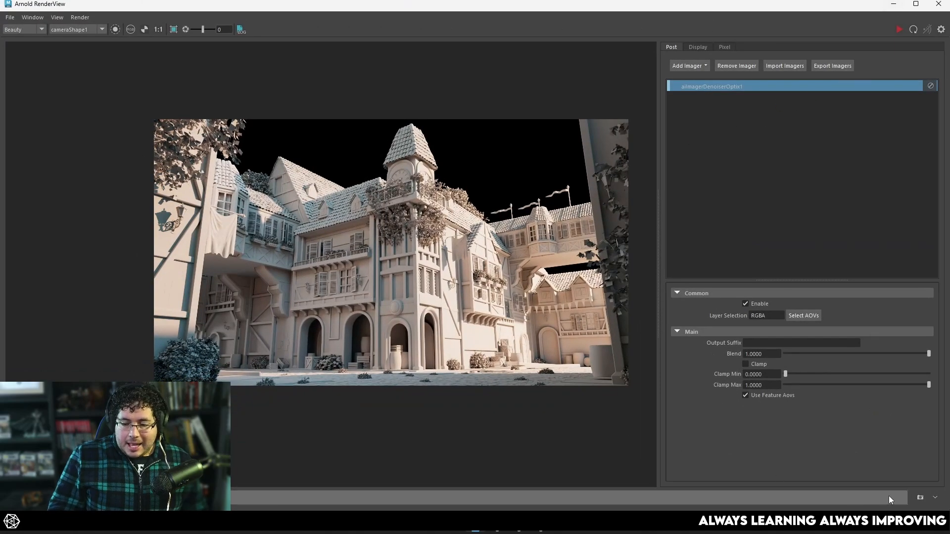
{"action": "left_click", "coordinate": [919, 497]}
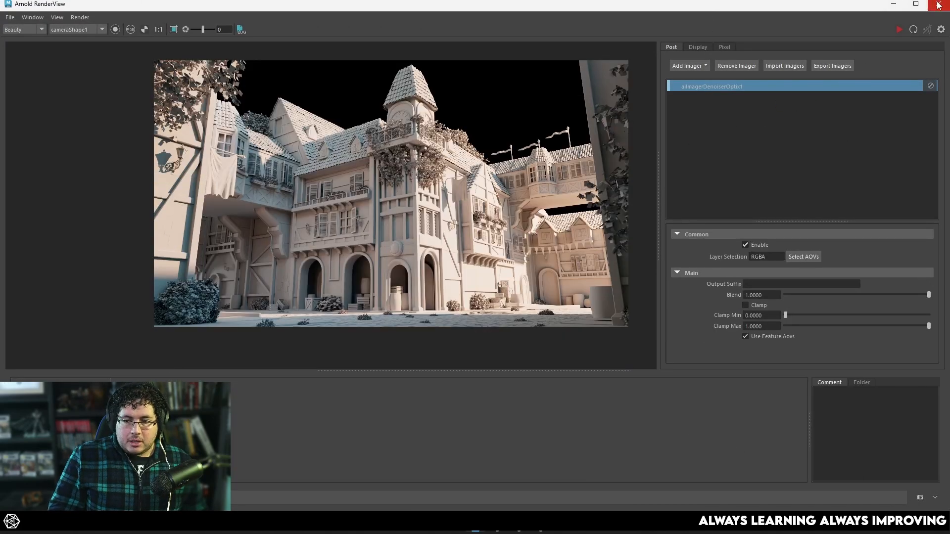
{"action": "left_click", "coordinate": [894, 4]}
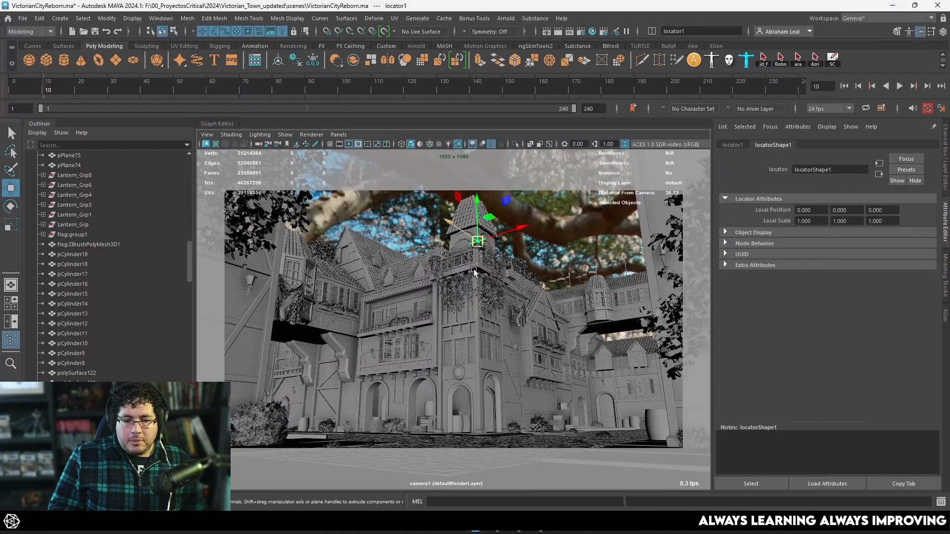
Enable DOF in camera1's Arnold attributes and set the Focus Distance to 36
{"action": "left_click", "coordinate": [257, 144]}
{"action": "scroll", "coordinate": [749, 258], "scroll_direction": "down", "scroll_amount": 2}
{"action": "scroll", "coordinate": [742, 283], "scroll_direction": "down", "scroll_amount": 4}
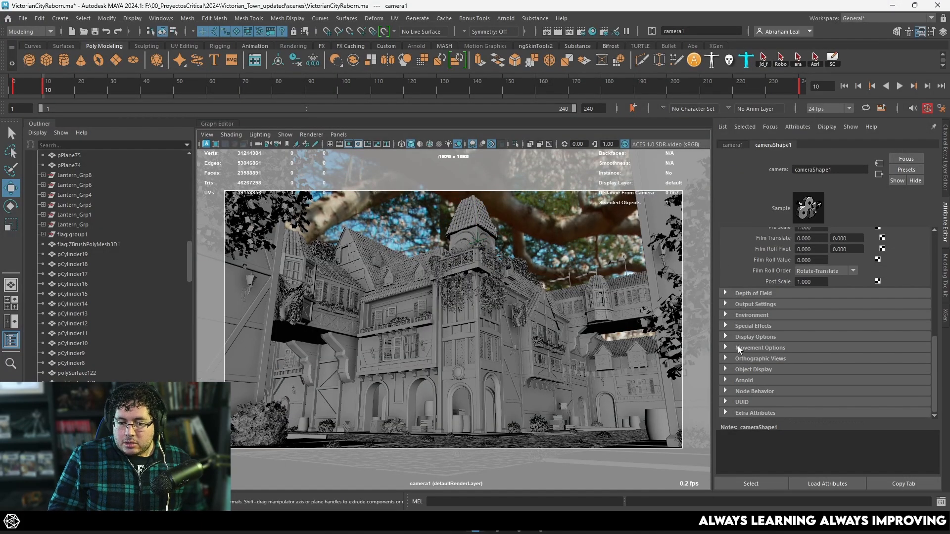
{"action": "left_click", "coordinate": [735, 381]}
{"action": "scroll", "coordinate": [744, 356], "scroll_direction": "down", "scroll_amount": 3}
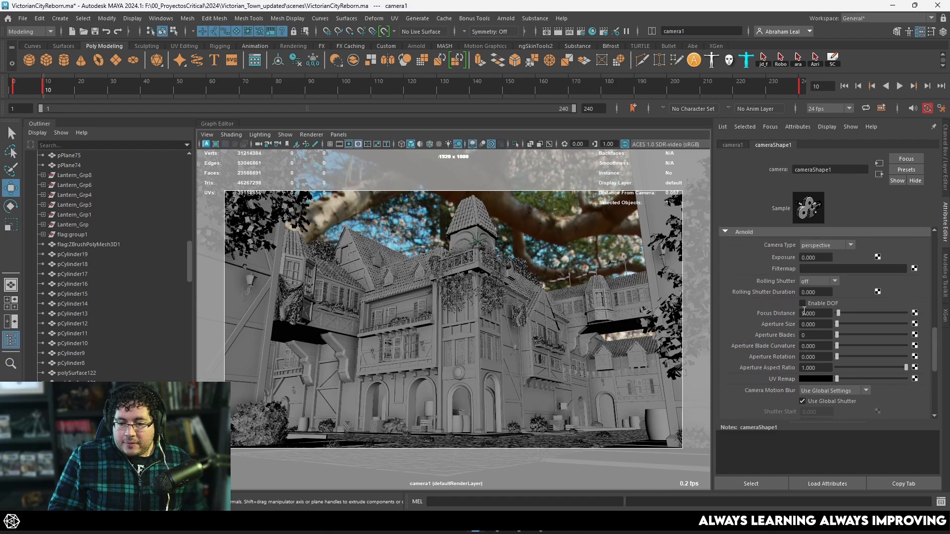
{"action": "left_click_drag", "start_coordinate": [825, 315], "coordinate": [796, 317]}
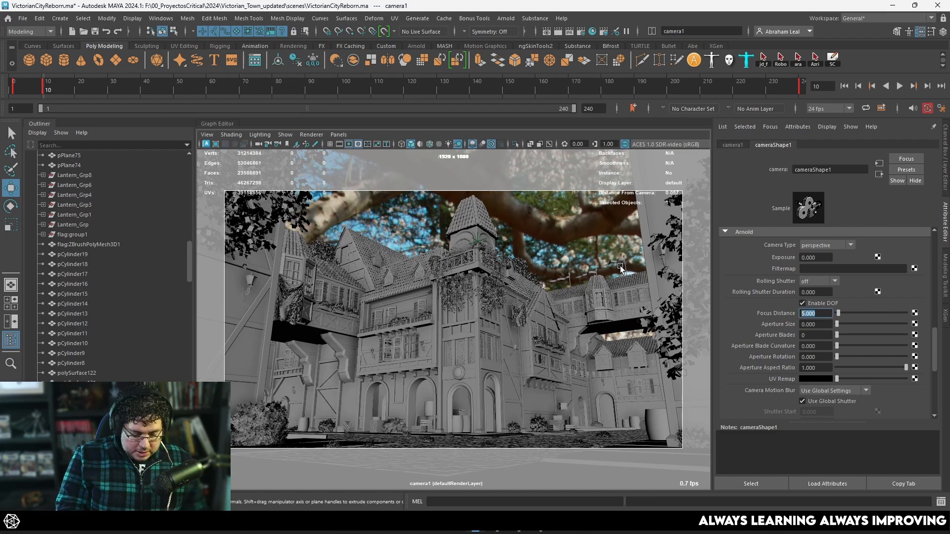
{"action": "type", "text": "36"}
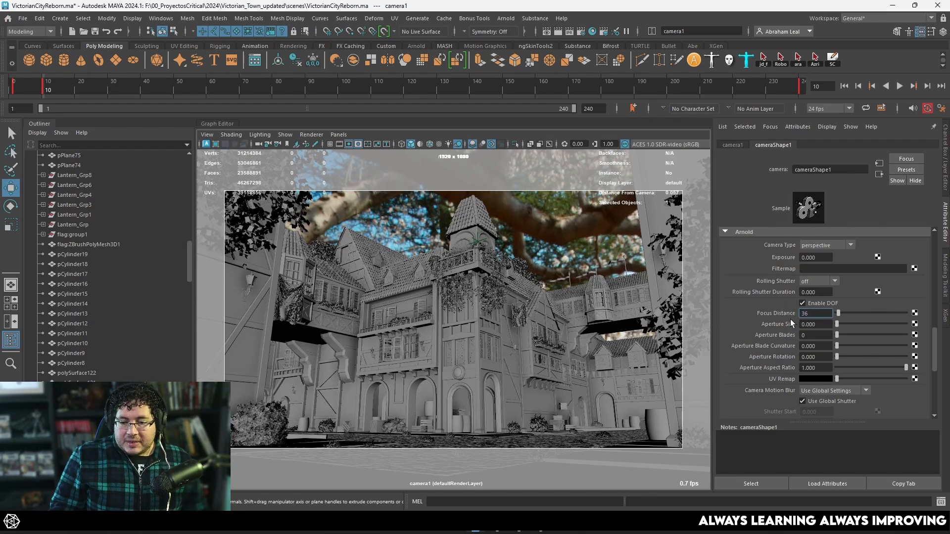
{"action": "key", "text": "Tab"}
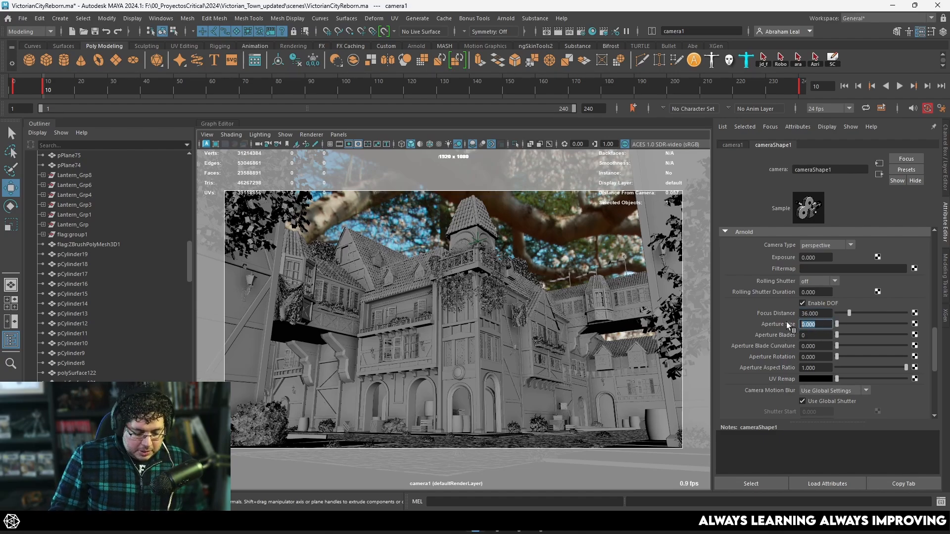
Set the camera's Aperture Size to 1, render the view and inspect the depth-of-field blur
{"action": "type", "text": "1"}
{"action": "key", "text": "Return"}
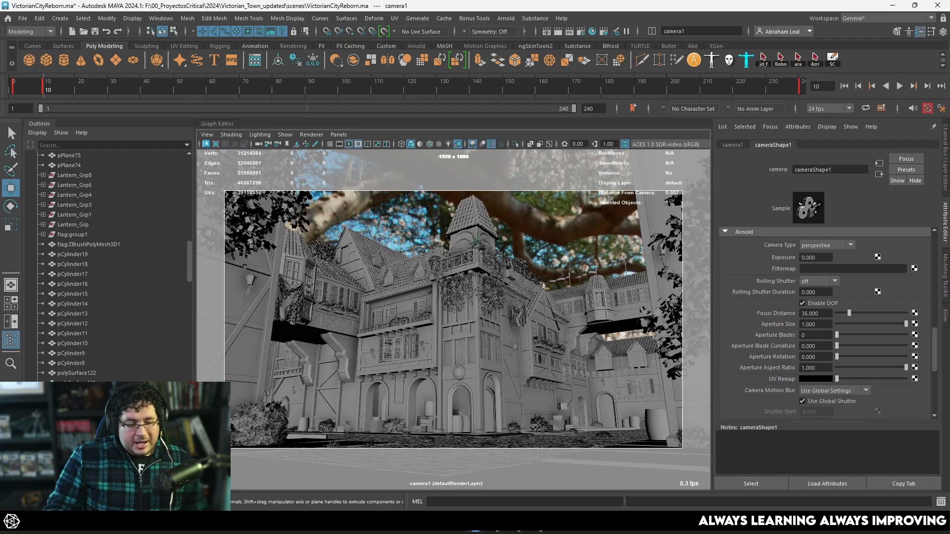
{"action": "left_click", "coordinate": [50, 503]}
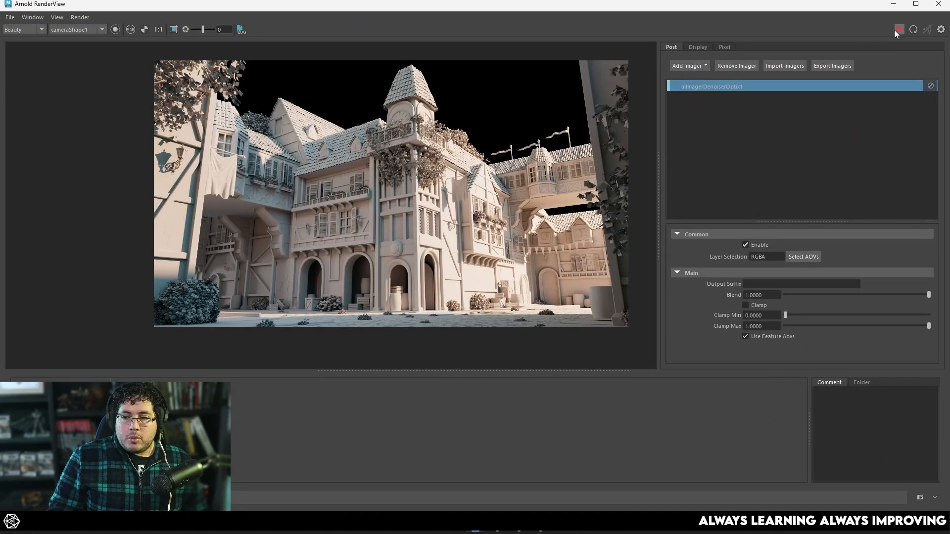
{"action": "left_click", "coordinate": [895, 29]}
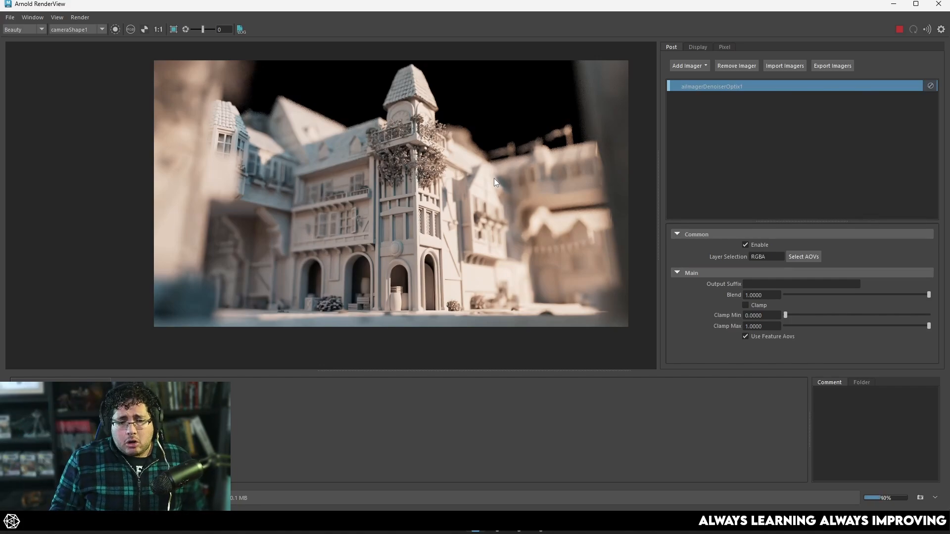
{"action": "scroll", "coordinate": [496, 182], "scroll_direction": "up", "scroll_amount": 2}
{"action": "scroll", "coordinate": [445, 208], "scroll_direction": "down", "scroll_amount": 2}
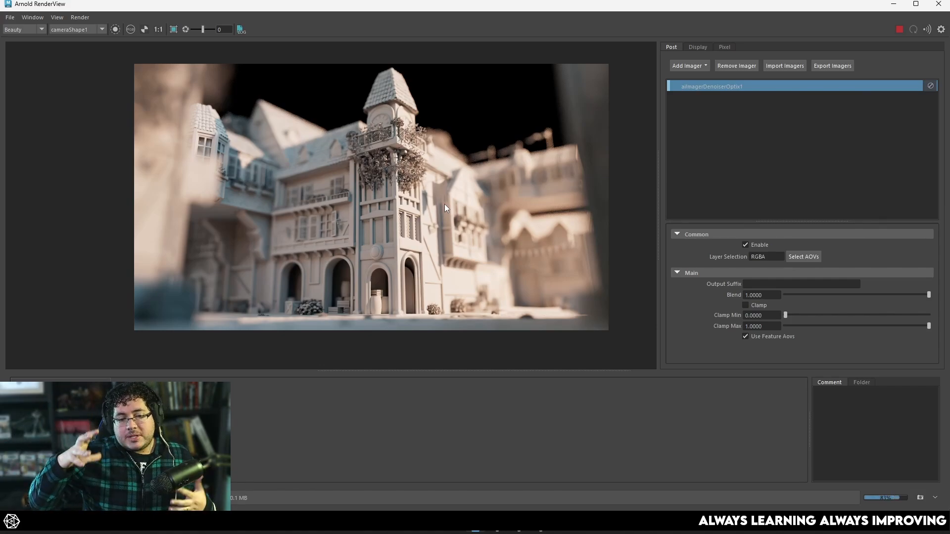
{"action": "scroll", "coordinate": [410, 185], "scroll_direction": "up", "scroll_amount": 2}
{"action": "scroll", "coordinate": [409, 186], "scroll_direction": "down", "scroll_amount": 3}
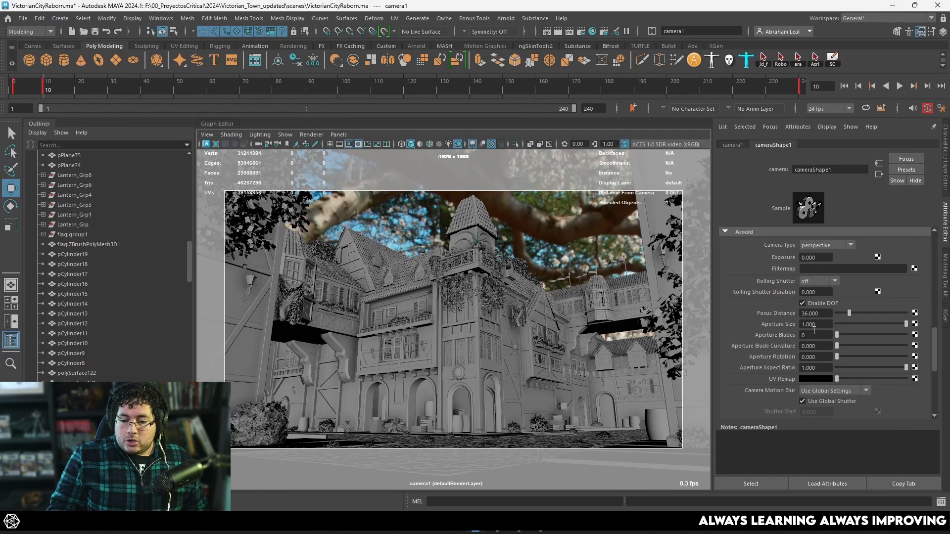
Set the camera's Aperture Size to 0.2 and render the view again
{"action": "left_click", "coordinate": [800, 324]}
{"action": "type", "text": "0.2"}
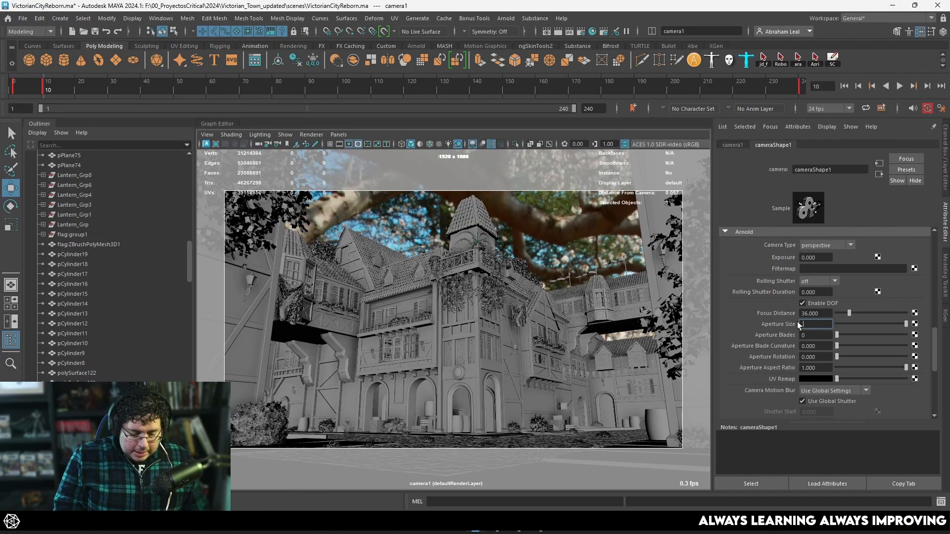
{"action": "key", "text": "Return"}
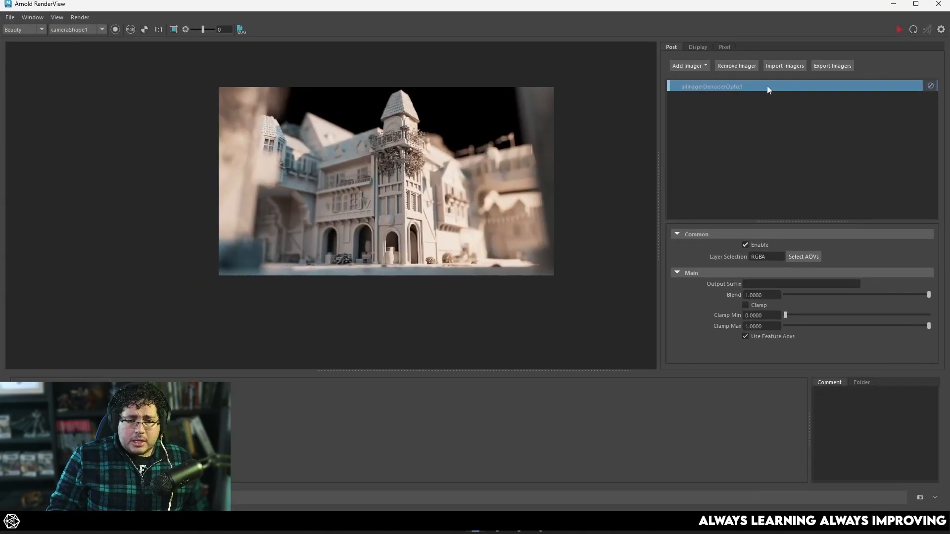
{"action": "left_click", "coordinate": [900, 29]}
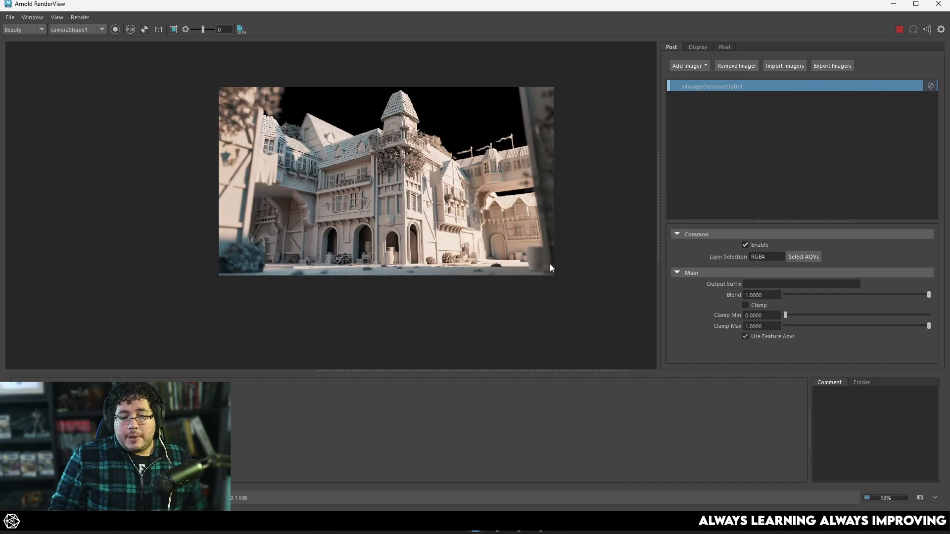
Inspect the depth-of-field blur on the foreground foliage, clock tower and background houses, and stop the render
{"action": "scroll", "coordinate": [267, 185], "scroll_direction": "up", "scroll_amount": 3}
{"action": "middle_click_drag", "start_coordinate": [261, 131], "coordinate": [221, 263]}
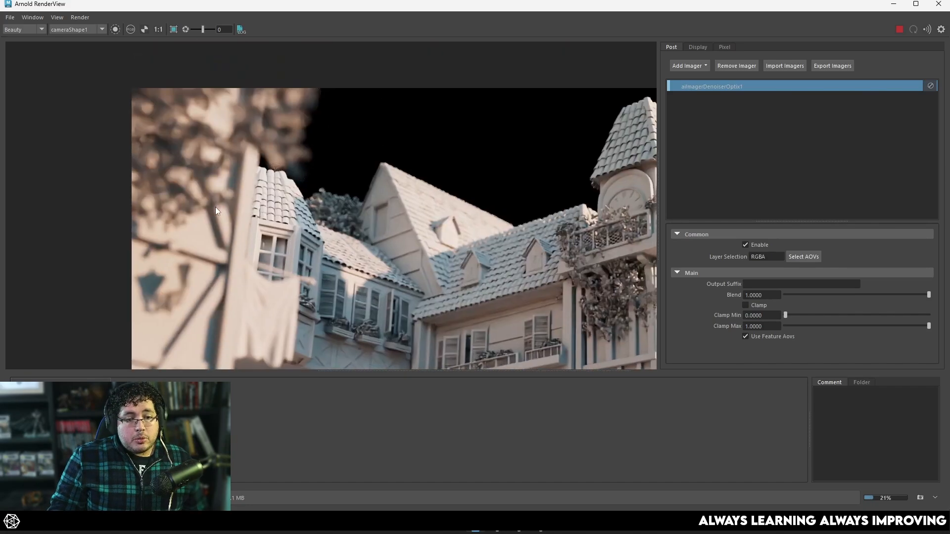
{"action": "middle_click_drag", "start_coordinate": [643, 216], "coordinate": [77, 160]}
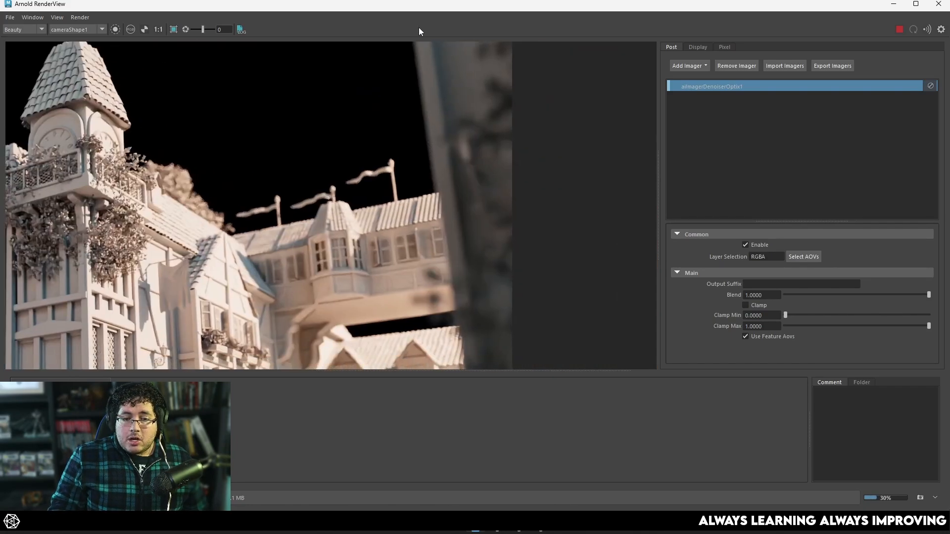
{"action": "middle_click_drag", "start_coordinate": [376, 216], "coordinate": [459, 221]}
{"action": "scroll", "coordinate": [185, 168], "scroll_direction": "up", "scroll_amount": 1}
{"action": "middle_click_drag", "start_coordinate": [186, 168], "coordinate": [317, 191]}
{"action": "scroll", "coordinate": [296, 95], "scroll_direction": "up", "scroll_amount": 1}
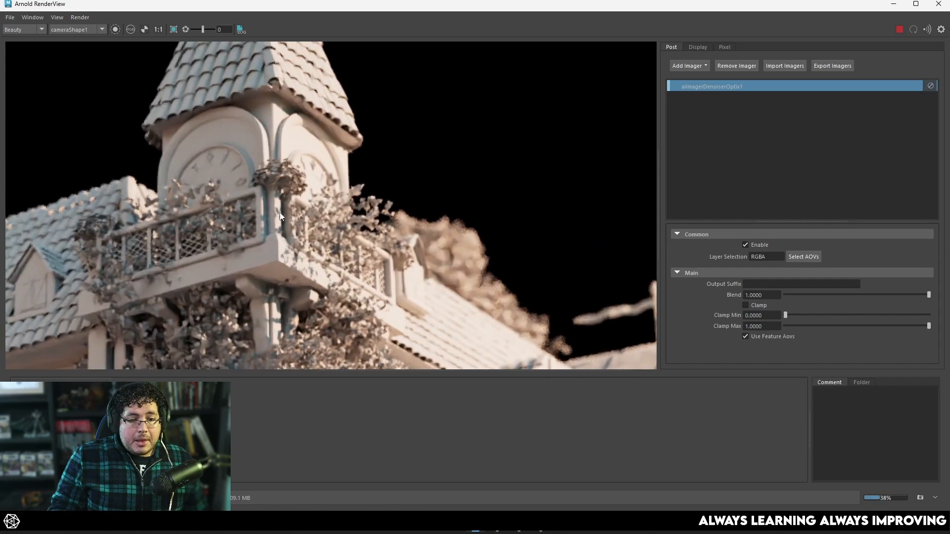
{"action": "scroll", "coordinate": [273, 163], "scroll_direction": "down", "scroll_amount": 3}
{"action": "middle_click_drag", "start_coordinate": [420, 255], "coordinate": [440, 198]}
{"action": "scroll", "coordinate": [461, 191], "scroll_direction": "up", "scroll_amount": 2}
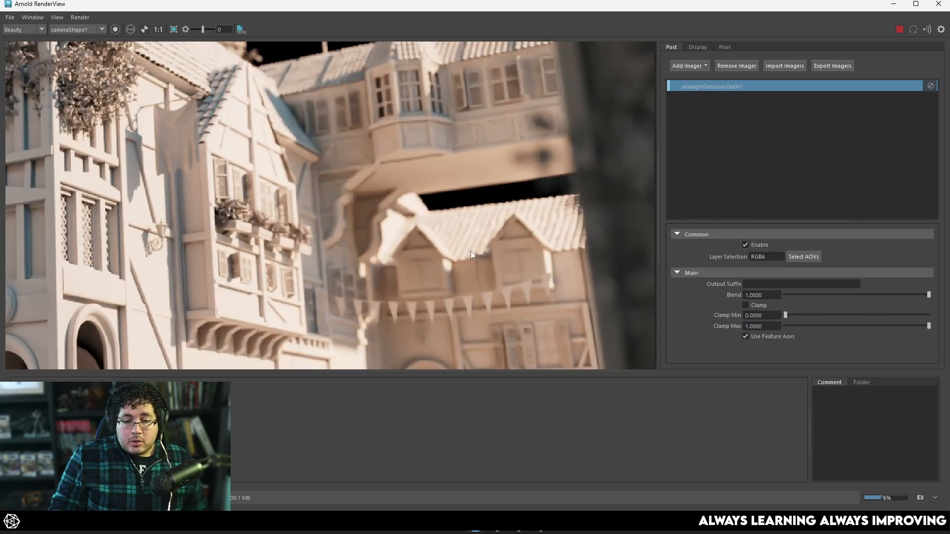
{"action": "scroll", "coordinate": [471, 251], "scroll_direction": "down", "scroll_amount": 1}
{"action": "scroll", "coordinate": [474, 224], "scroll_direction": "down", "scroll_amount": 3}
{"action": "middle_click_drag", "start_coordinate": [311, 155], "coordinate": [322, 185]}
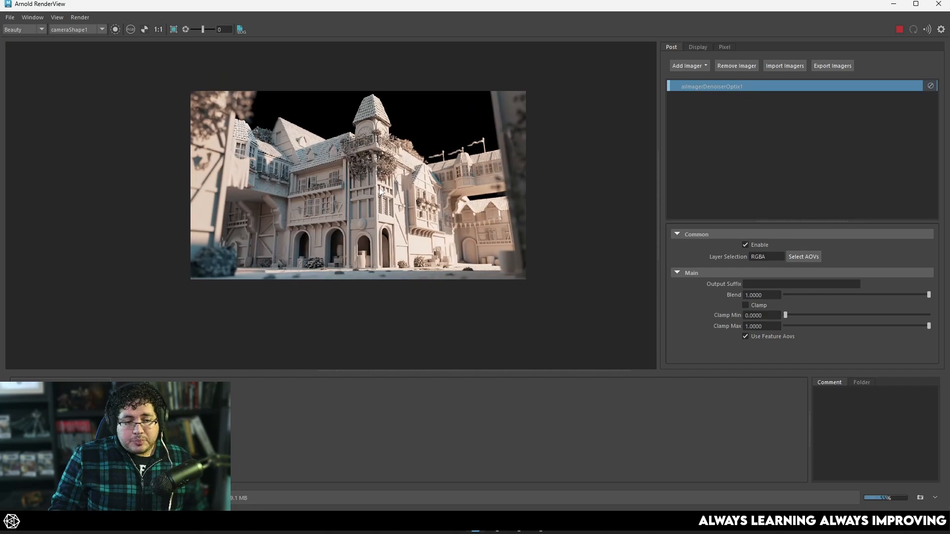
{"action": "scroll", "coordinate": [397, 224], "scroll_direction": "up", "scroll_amount": 1}
{"action": "scroll", "coordinate": [468, 176], "scroll_direction": "down", "scroll_amount": 1}
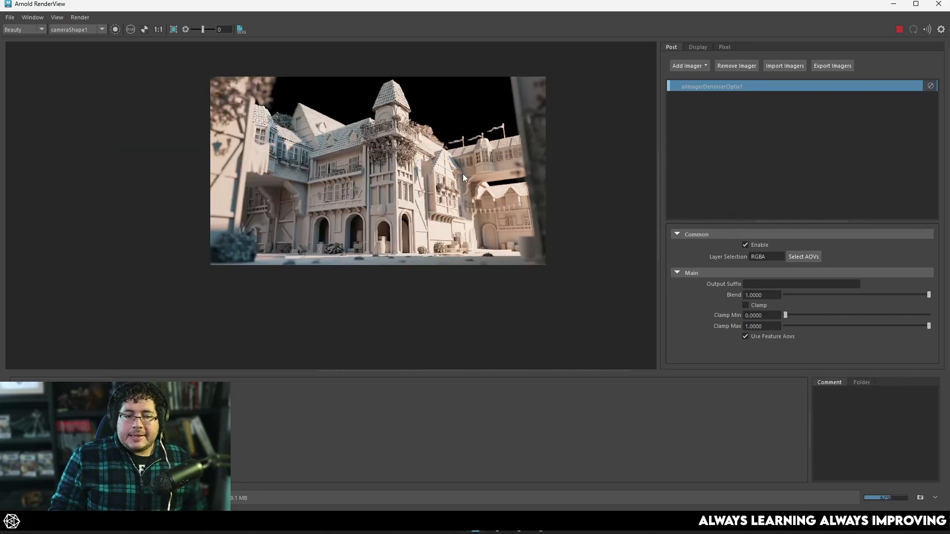
{"action": "left_click", "coordinate": [900, 29]}
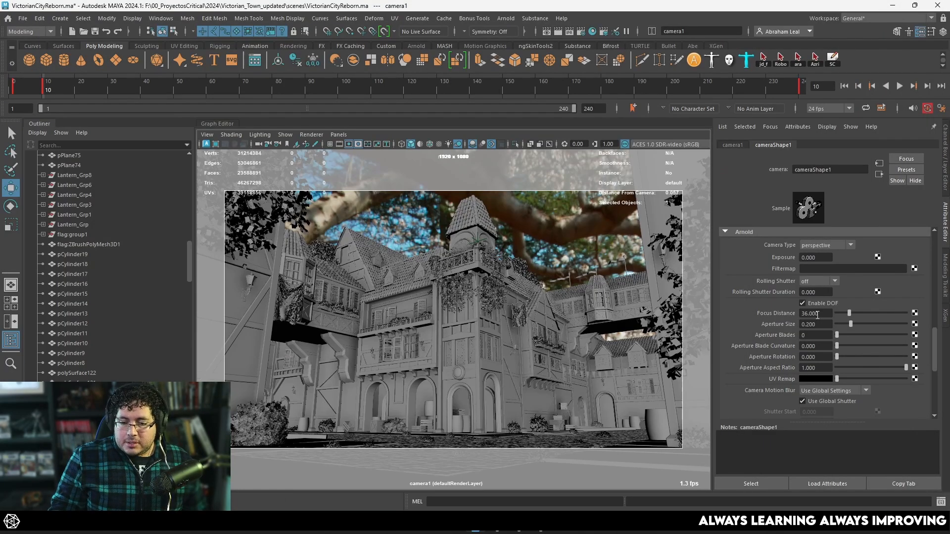
Reduce the camera's Aperture Size further, render the view again and inspect the facades for blur
{"action": "left_click", "coordinate": [816, 324]}
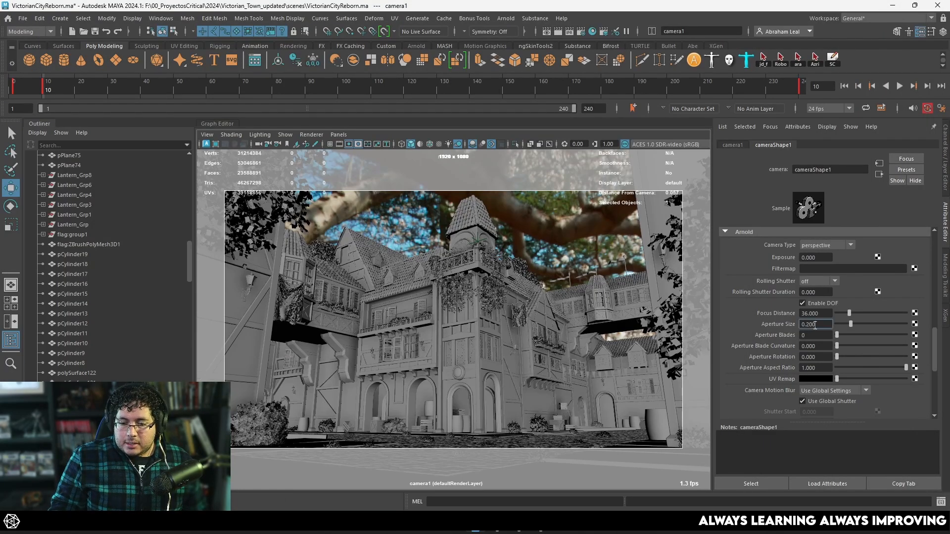
{"action": "key", "text": "Return"}
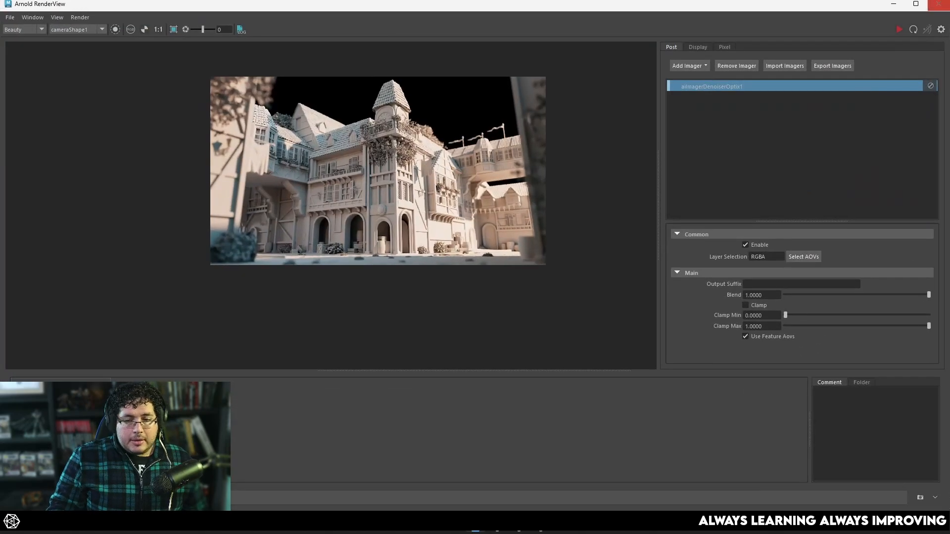
{"action": "left_click", "coordinate": [900, 29]}
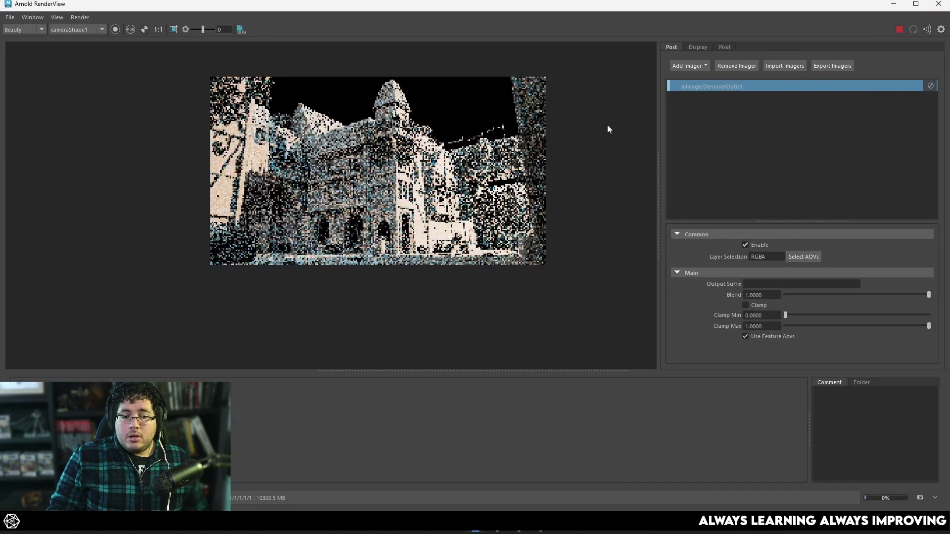
{"action": "scroll", "coordinate": [472, 201], "scroll_direction": "up", "scroll_amount": 2}
{"action": "scroll", "coordinate": [405, 189], "scroll_direction": "up", "scroll_amount": 2}
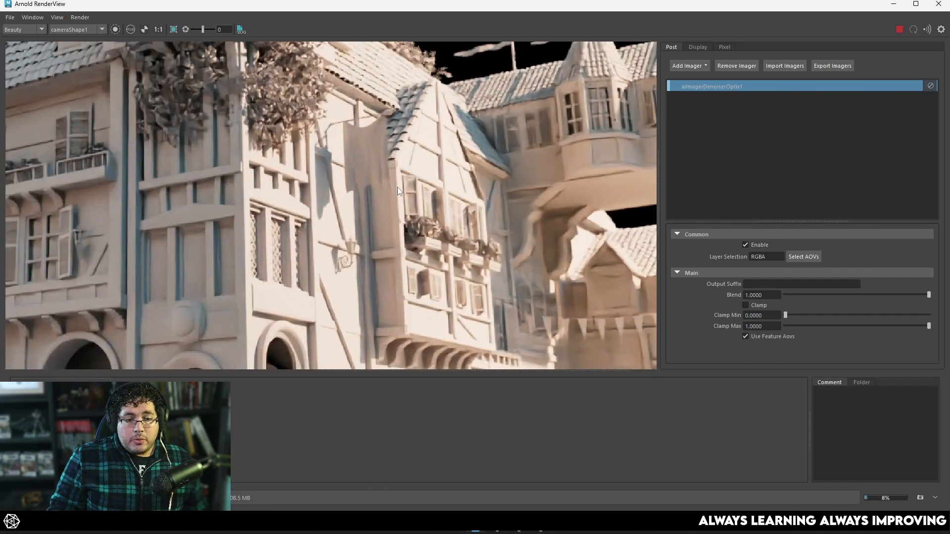
{"action": "scroll", "coordinate": [397, 187], "scroll_direction": "down", "scroll_amount": 1}
{"action": "scroll", "coordinate": [397, 187], "scroll_direction": "down", "scroll_amount": 1}
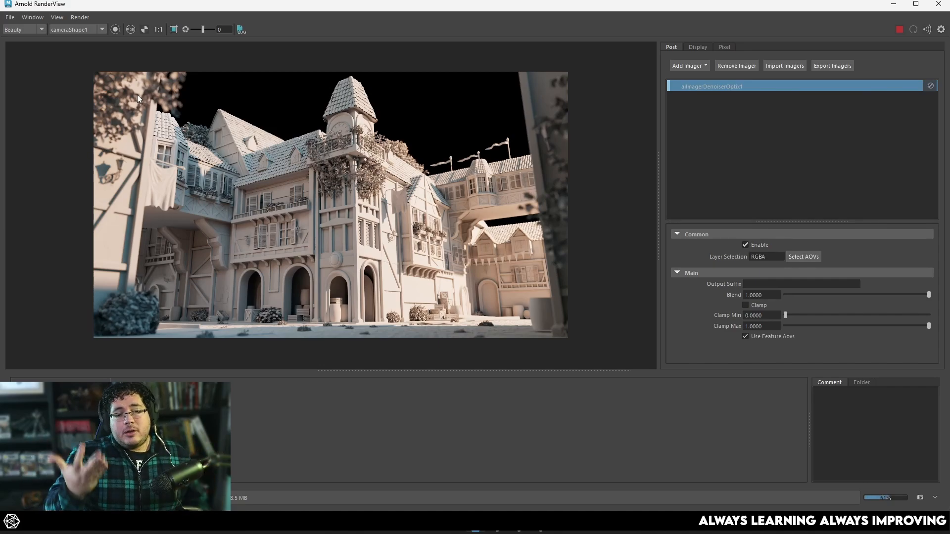
Stop the render and switch to the Fantasy Village page on ArtStation to view its final composition and final modeling stages images
{"action": "left_click", "coordinate": [899, 29]}
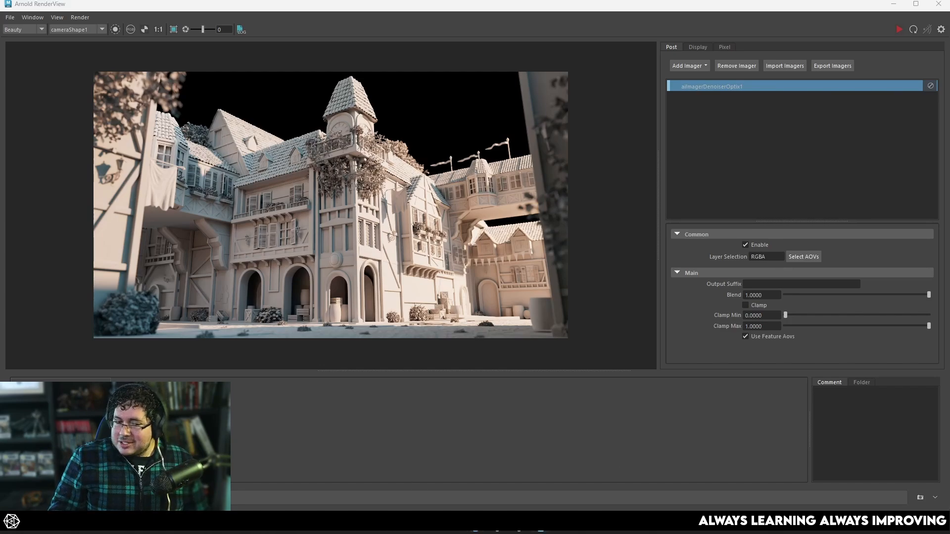
{"action": "left_click", "coordinate": [541, 522]}
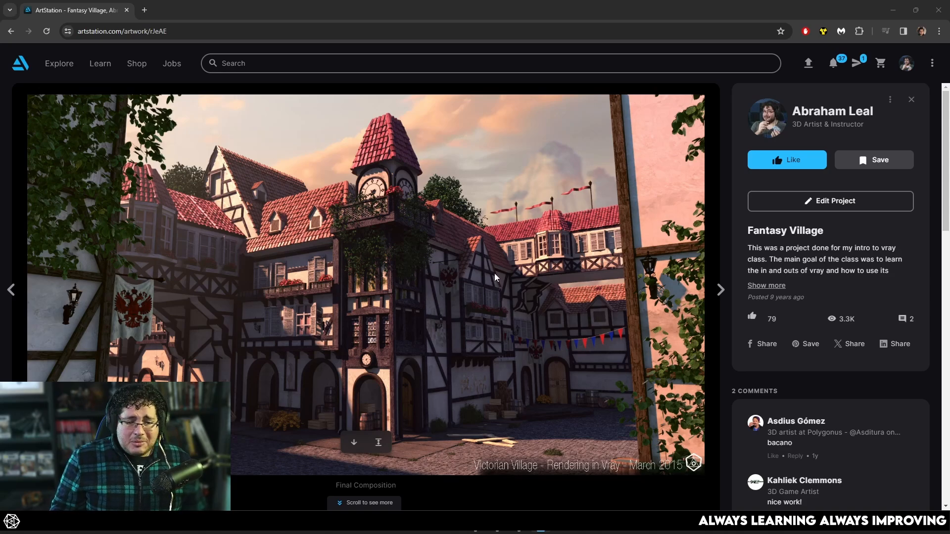
{"action": "scroll", "coordinate": [494, 272], "scroll_direction": "down", "scroll_amount": 5}
{"action": "scroll", "coordinate": [494, 271], "scroll_direction": "down", "scroll_amount": 3}
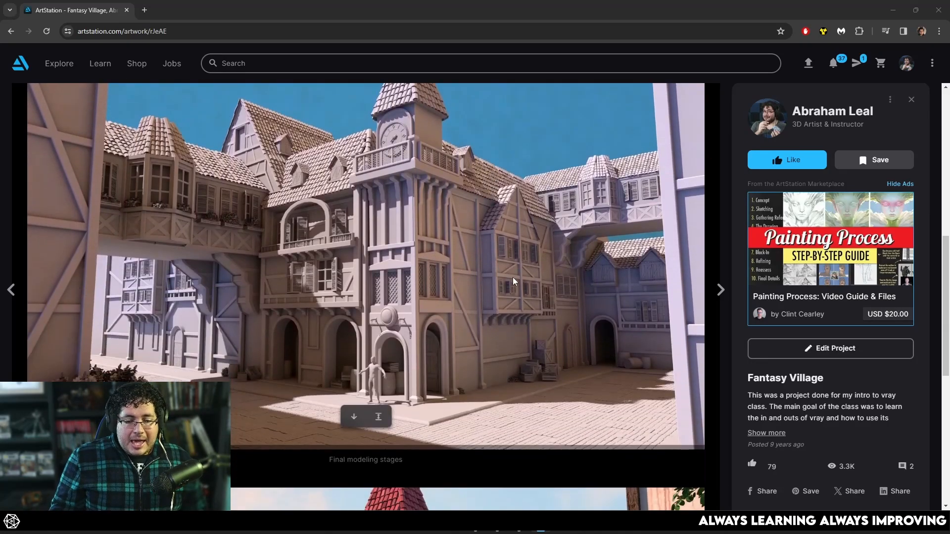
{"action": "scroll", "coordinate": [513, 277], "scroll_direction": "up", "scroll_amount": 1}
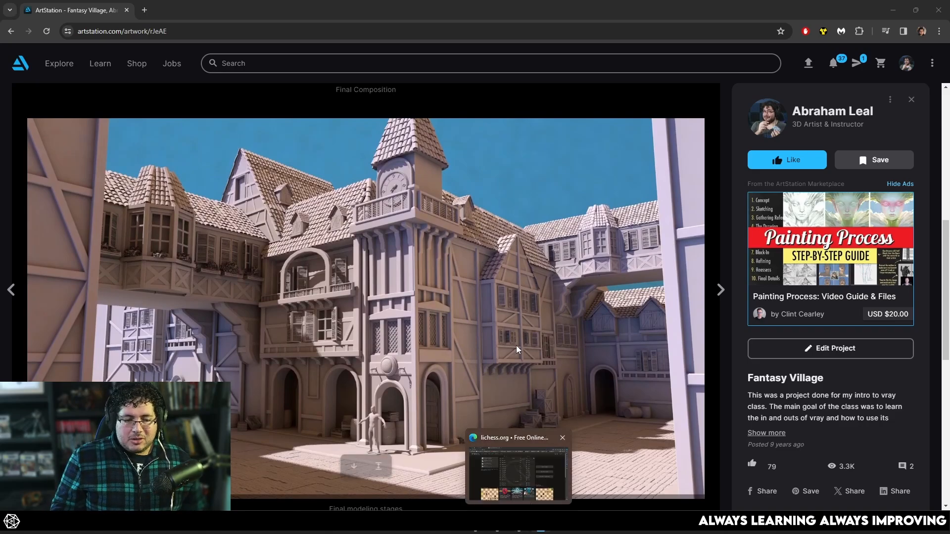
Switch back to Arnold RenderView, make the render display area taller and inspect the rendered town facades
{"action": "left_click", "coordinate": [478, 531]}
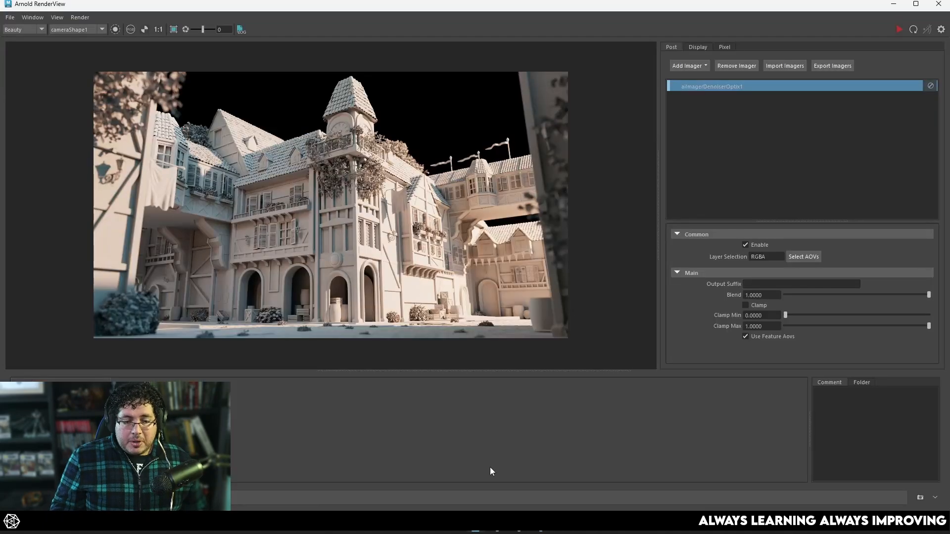
{"action": "scroll", "coordinate": [465, 263], "scroll_direction": "up", "scroll_amount": 2}
{"action": "scroll", "coordinate": [465, 263], "scroll_direction": "down", "scroll_amount": 2}
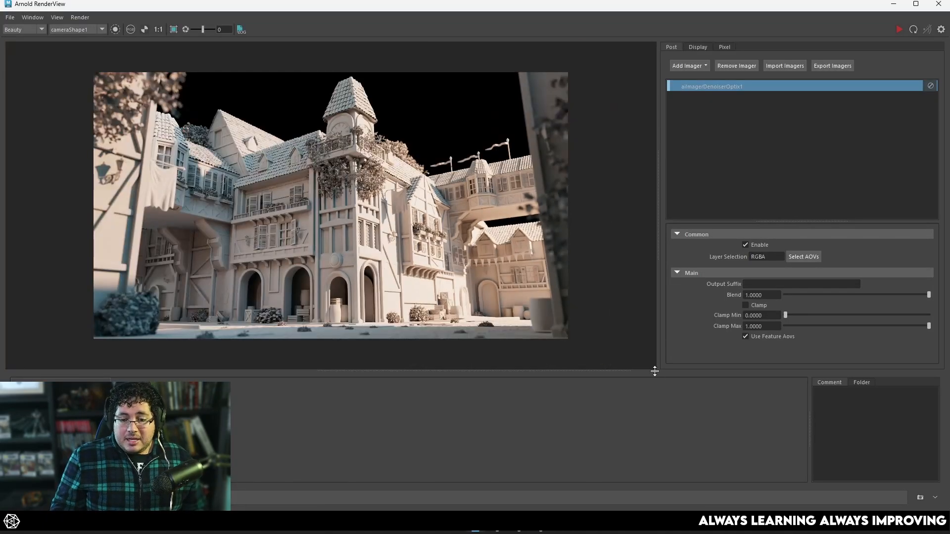
{"action": "left_click_drag", "start_coordinate": [654, 372], "coordinate": [659, 436]}
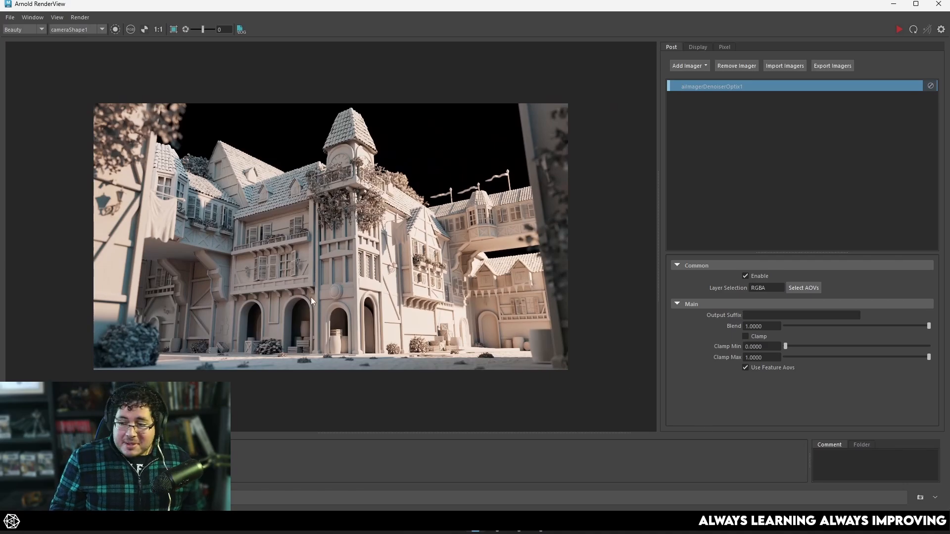
{"action": "scroll", "coordinate": [324, 258], "scroll_direction": "up", "scroll_amount": 2}
{"action": "scroll", "coordinate": [324, 258], "scroll_direction": "down", "scroll_amount": 2}
{"action": "scroll", "coordinate": [363, 274], "scroll_direction": "up", "scroll_amount": 2}
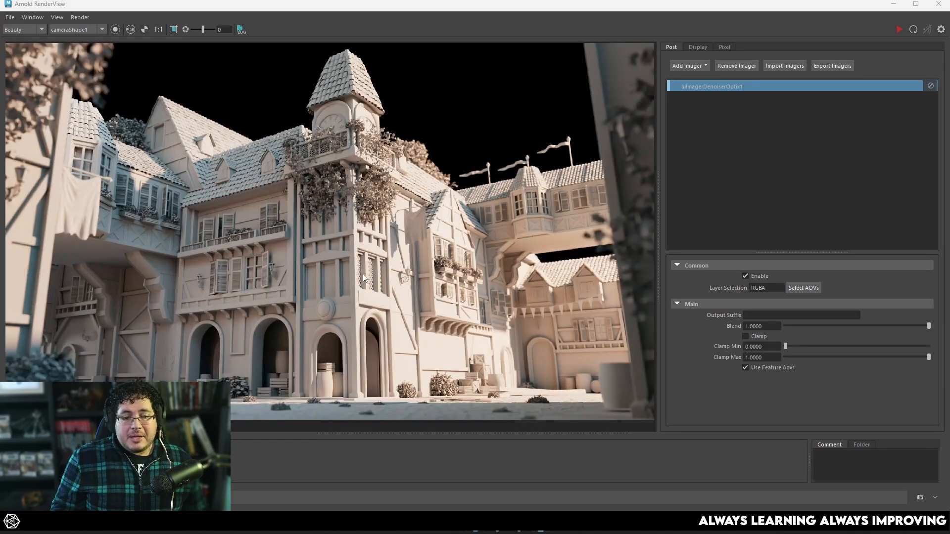
Switch to the ArtStation page and examine the older village clay render alongside the project's other images
{"action": "key", "text": "alt+Tab"}
{"action": "key", "text": "alt+Tab"}
{"action": "key", "text": "alt+Tab"}
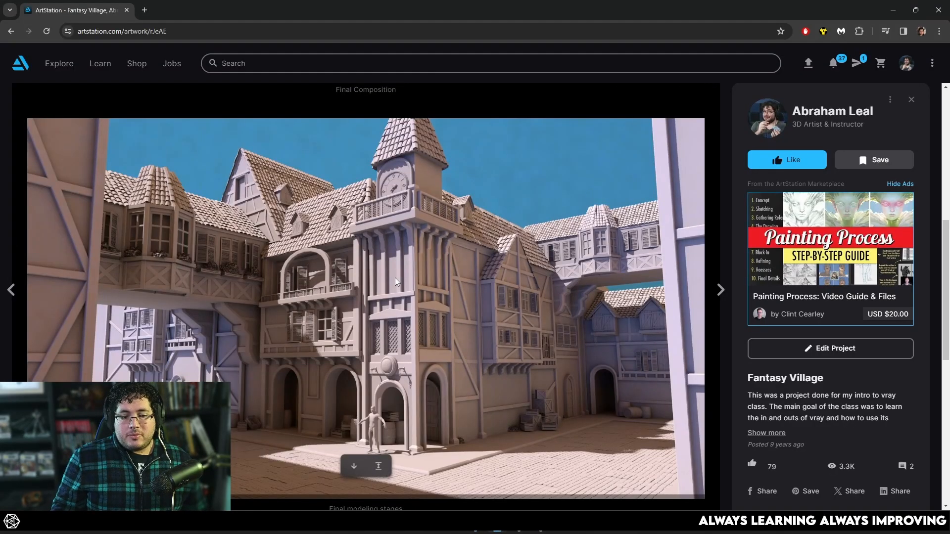
{"action": "scroll", "coordinate": [395, 278], "scroll_direction": "down", "scroll_amount": 5}
{"action": "scroll", "coordinate": [395, 278], "scroll_direction": "down", "scroll_amount": 3}
{"action": "scroll", "coordinate": [395, 277], "scroll_direction": "up", "scroll_amount": 6}
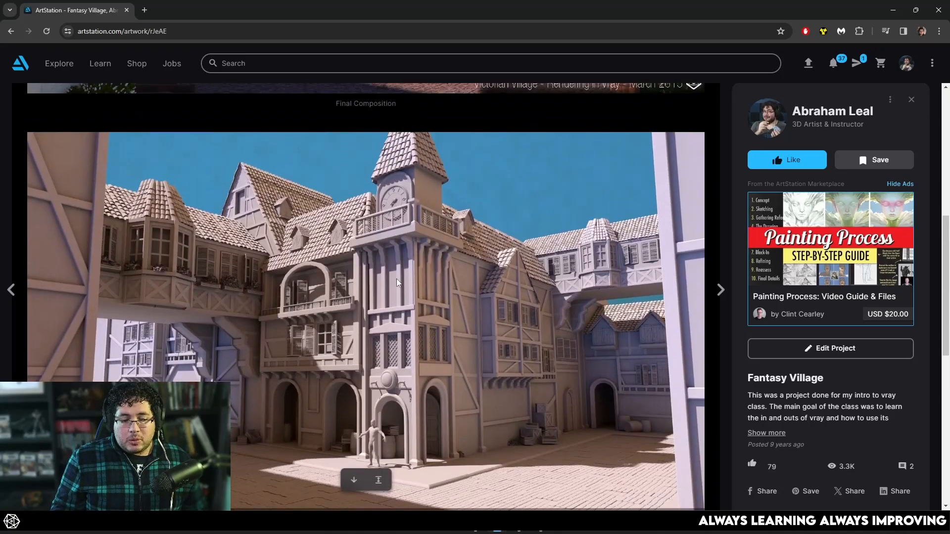
Compare the Arnold render of the town with ArtStation's final modeling stages image, ending on the render's background houses and facades
{"action": "key", "text": "alt+Tab"}
{"action": "scroll", "coordinate": [396, 281], "scroll_direction": "down", "scroll_amount": 3}
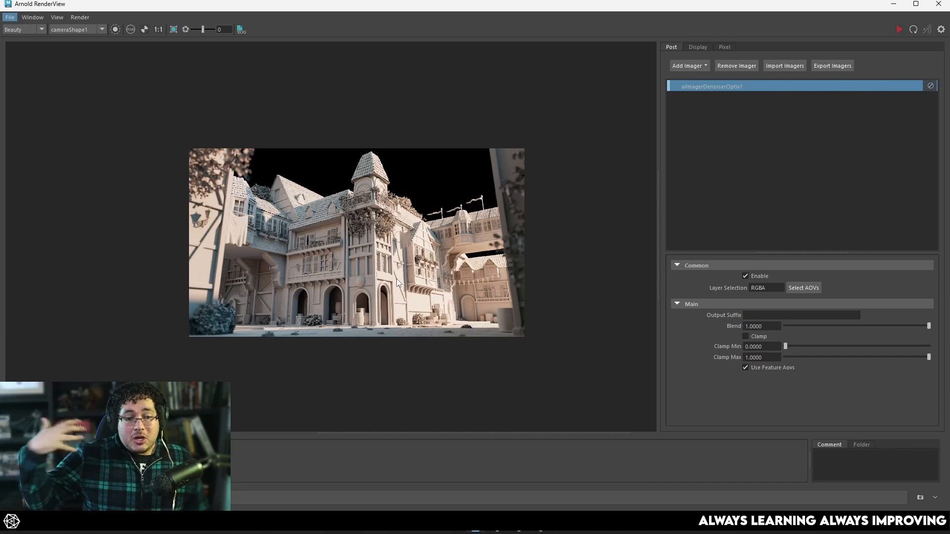
{"action": "scroll", "coordinate": [390, 280], "scroll_direction": "up", "scroll_amount": 1}
{"action": "key", "text": "alt+Tab"}
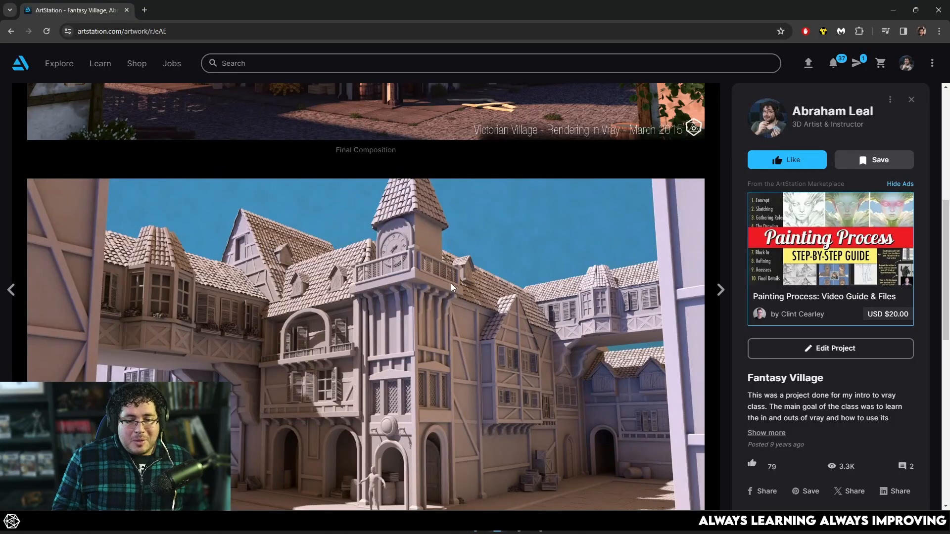
{"action": "scroll", "coordinate": [450, 283], "scroll_direction": "down", "scroll_amount": 2}
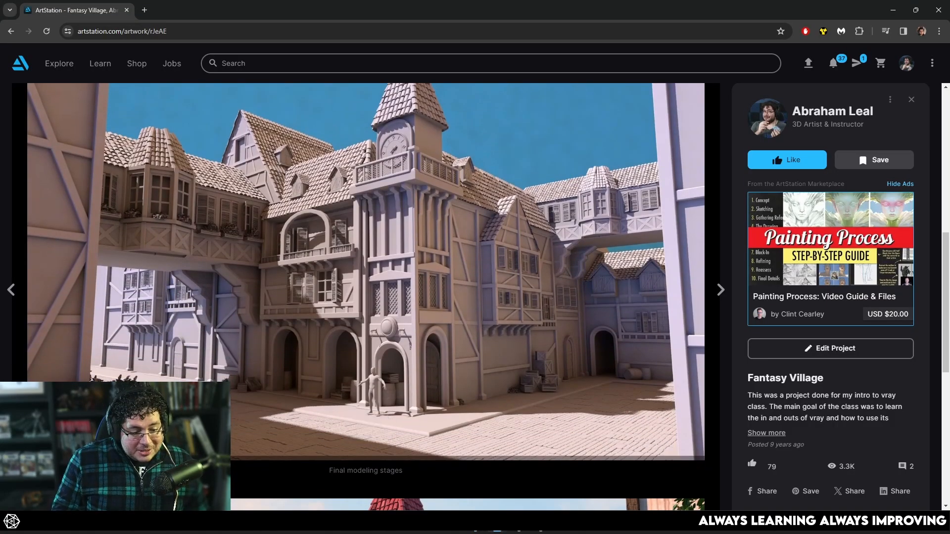
{"action": "key", "text": "alt+Tab"}
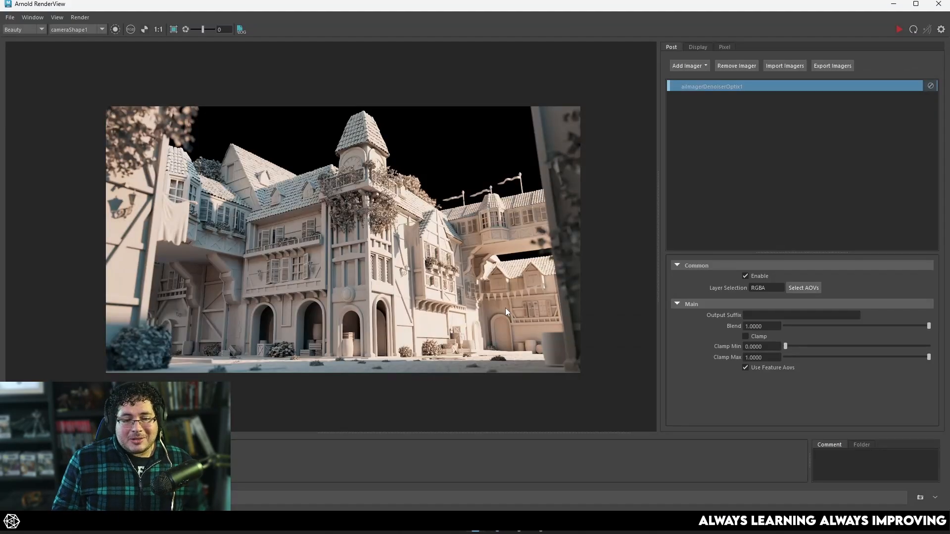
{"action": "scroll", "coordinate": [503, 299], "scroll_direction": "up", "scroll_amount": 2}
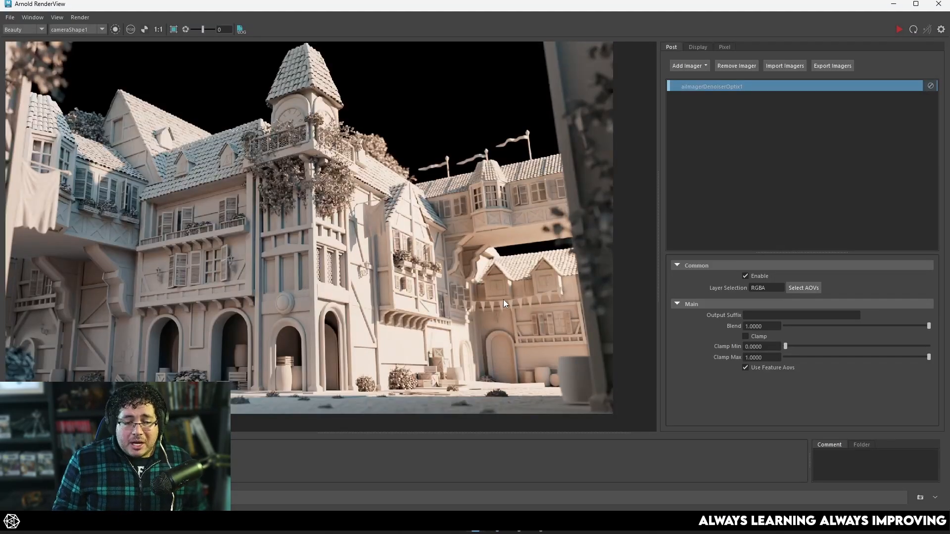
{"action": "scroll", "coordinate": [503, 299], "scroll_direction": "down", "scroll_amount": 2}
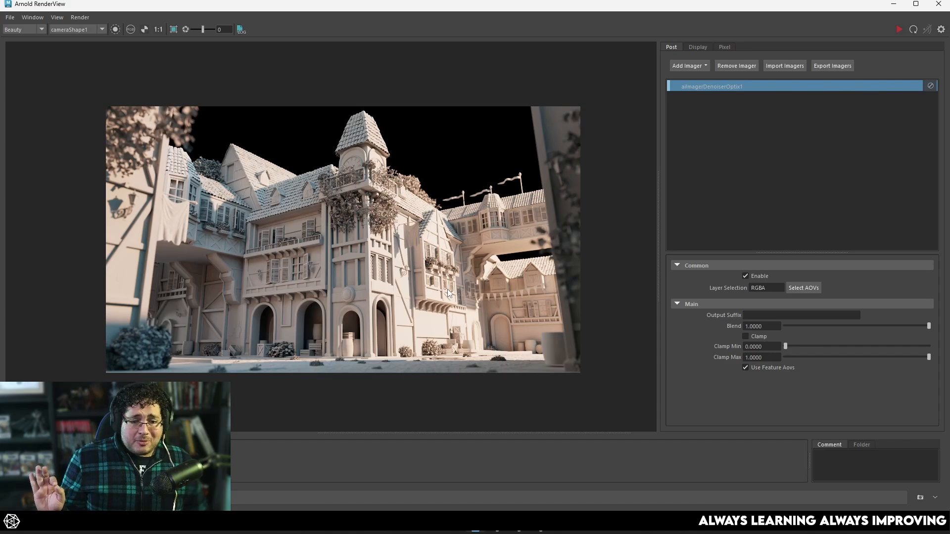